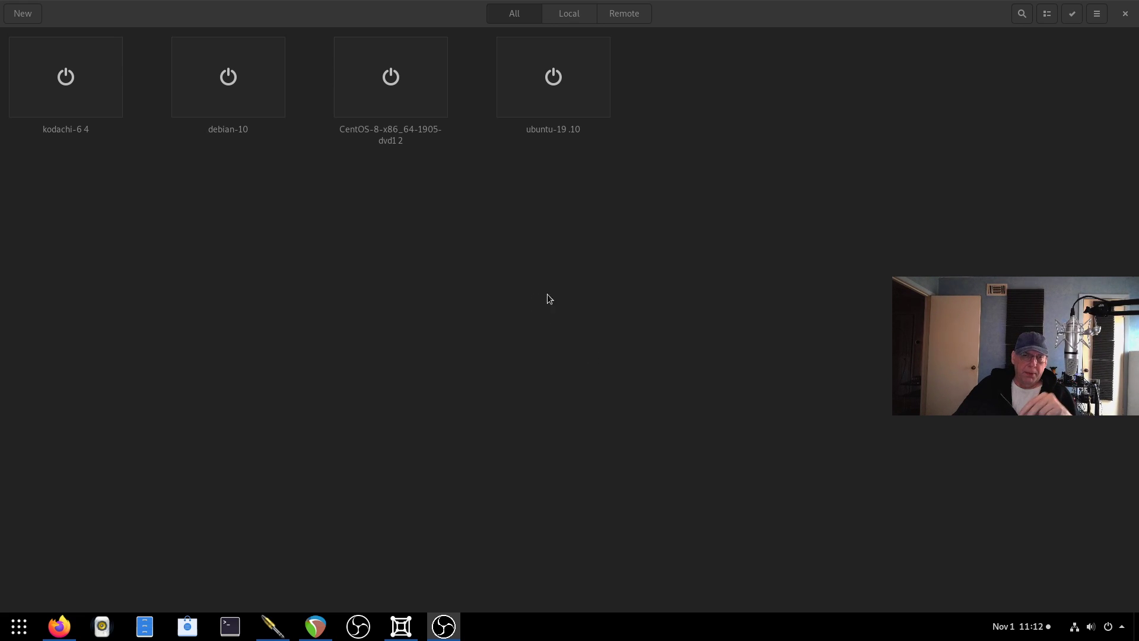
Start a new box from the Fedora-Workstation-Live-x86_64-31-1.9.iso image file.
{"action": "left_click", "coordinate": [24, 16]}
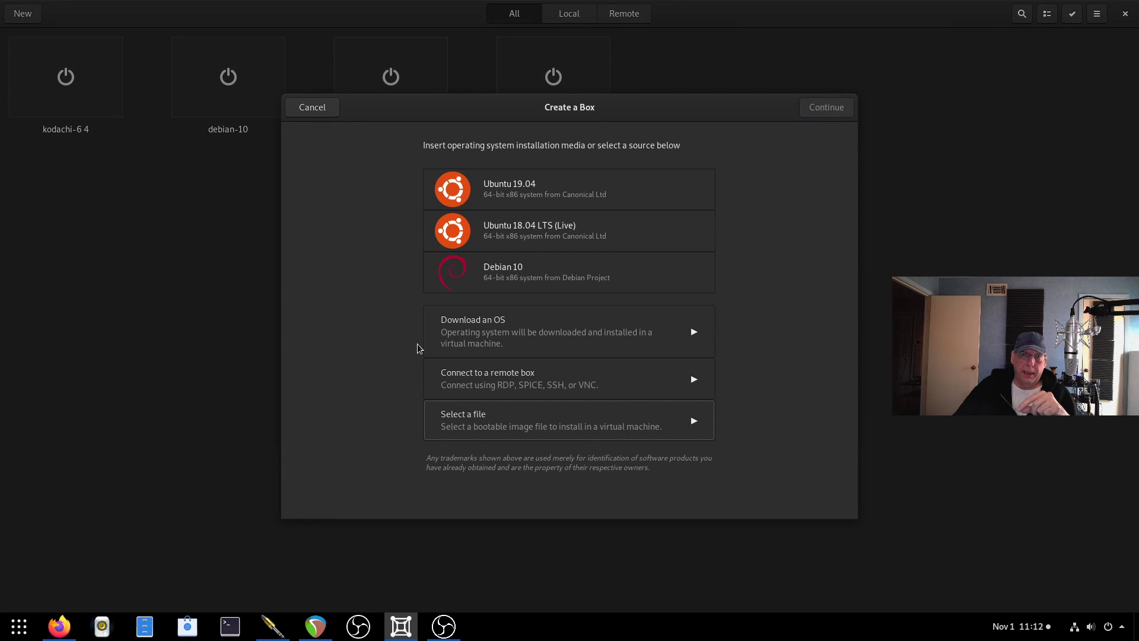
{"action": "left_click", "coordinate": [476, 418]}
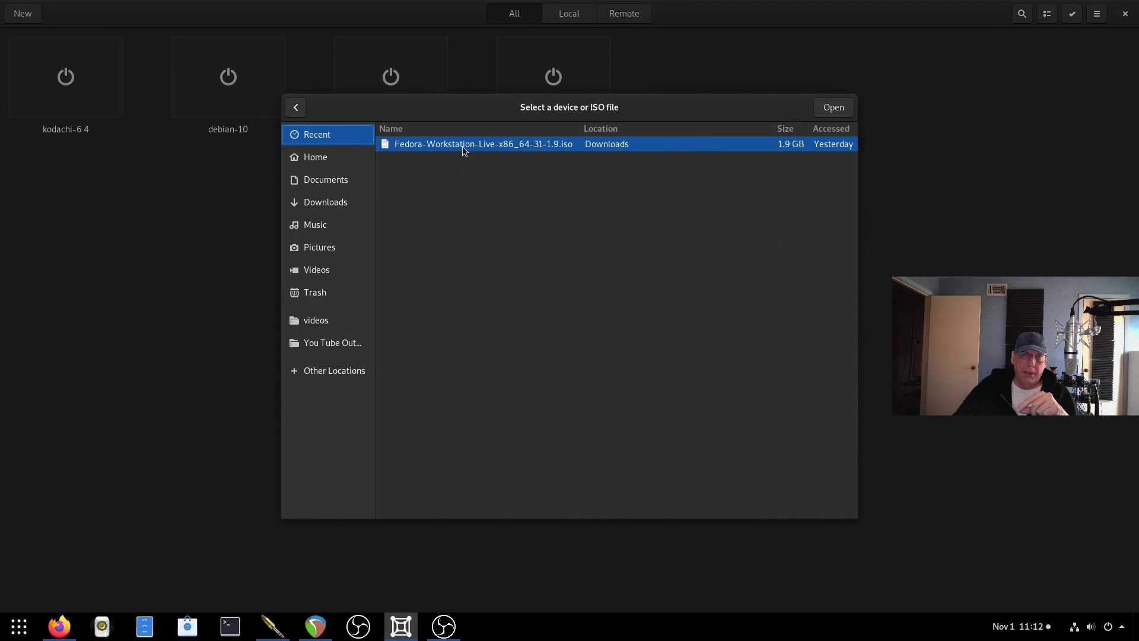
{"action": "left_click", "coordinate": [462, 146]}
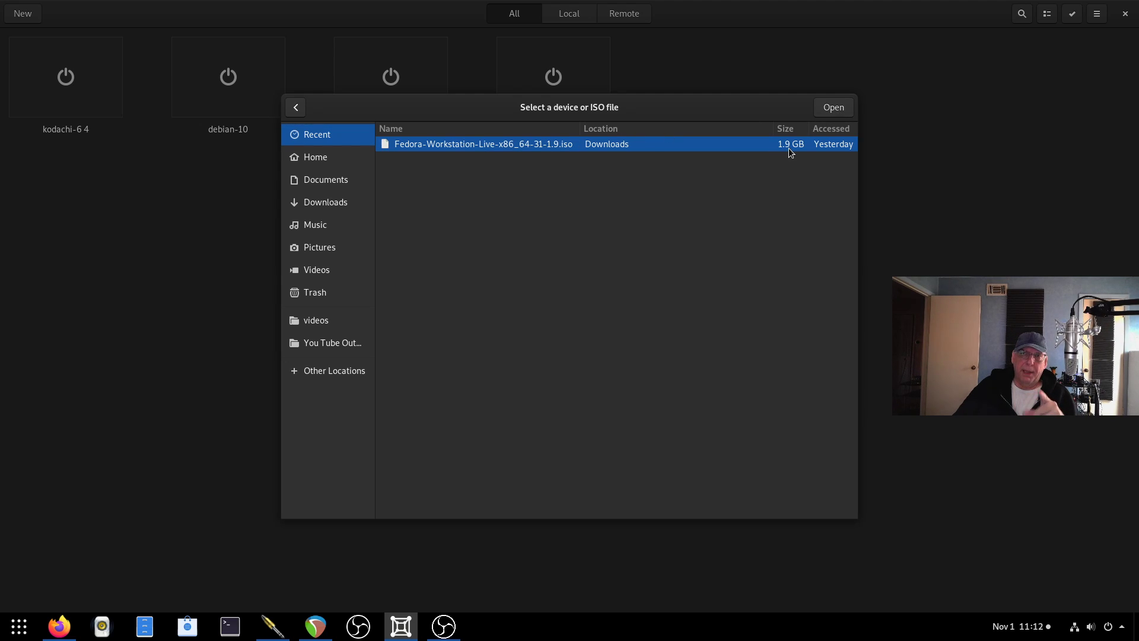
{"action": "left_click", "coordinate": [833, 107]}
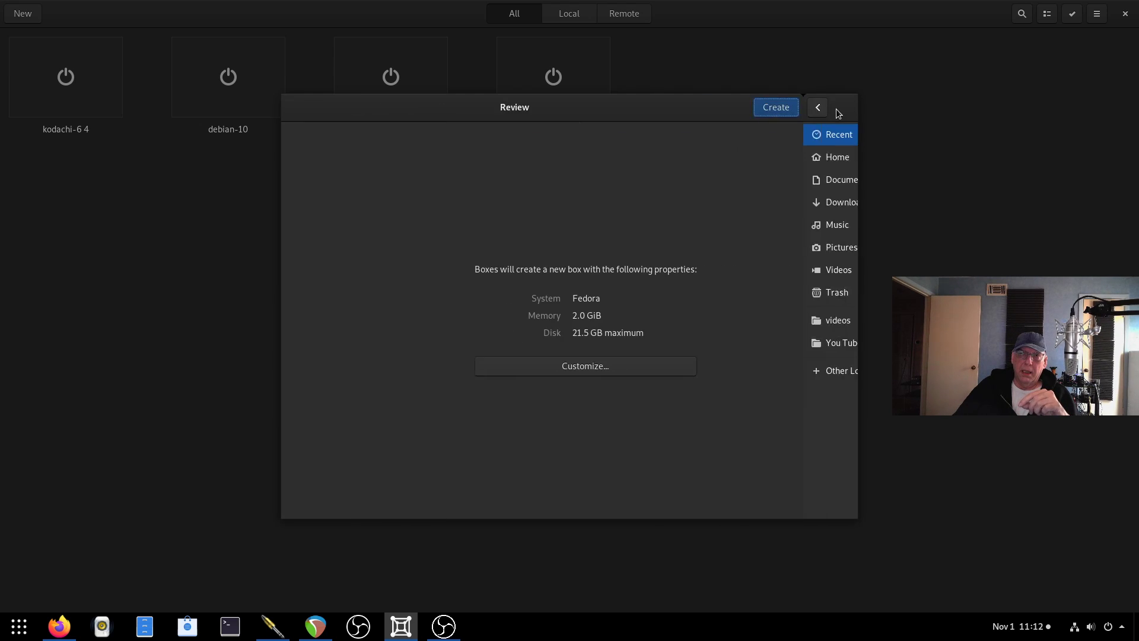
Customize the box to 4.0 GiB memory and a 31.4 GB maximum disk, then create it.
{"action": "left_click", "coordinate": [593, 366]}
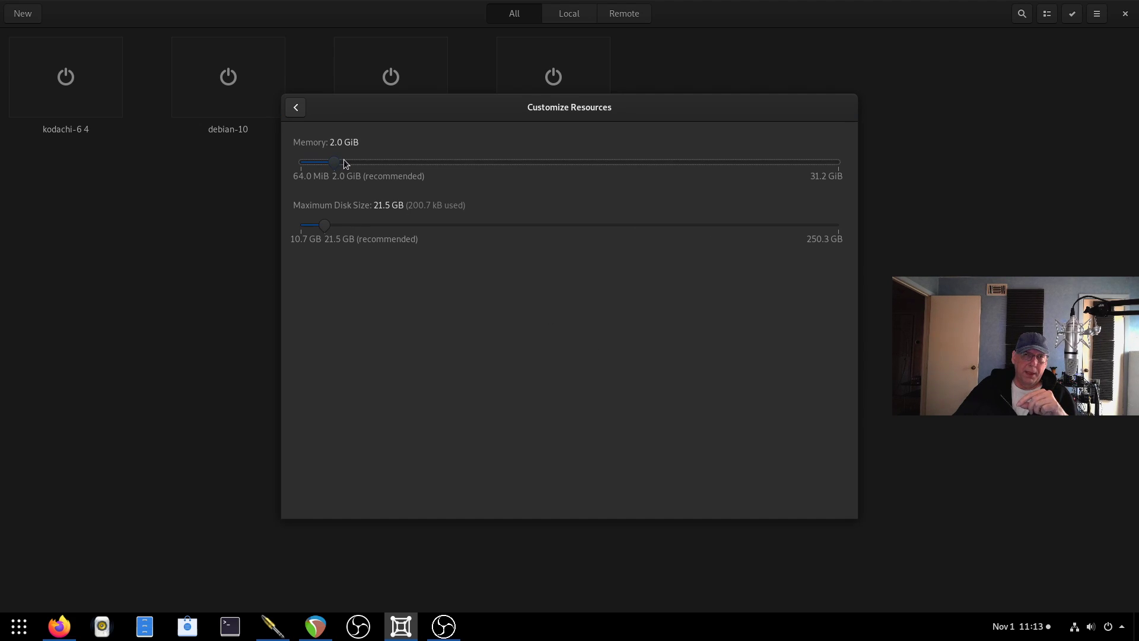
{"action": "left_click_drag", "start_coordinate": [349, 167], "coordinate": [353, 168]}
{"action": "left_click_drag", "start_coordinate": [332, 227], "coordinate": [351, 227]}
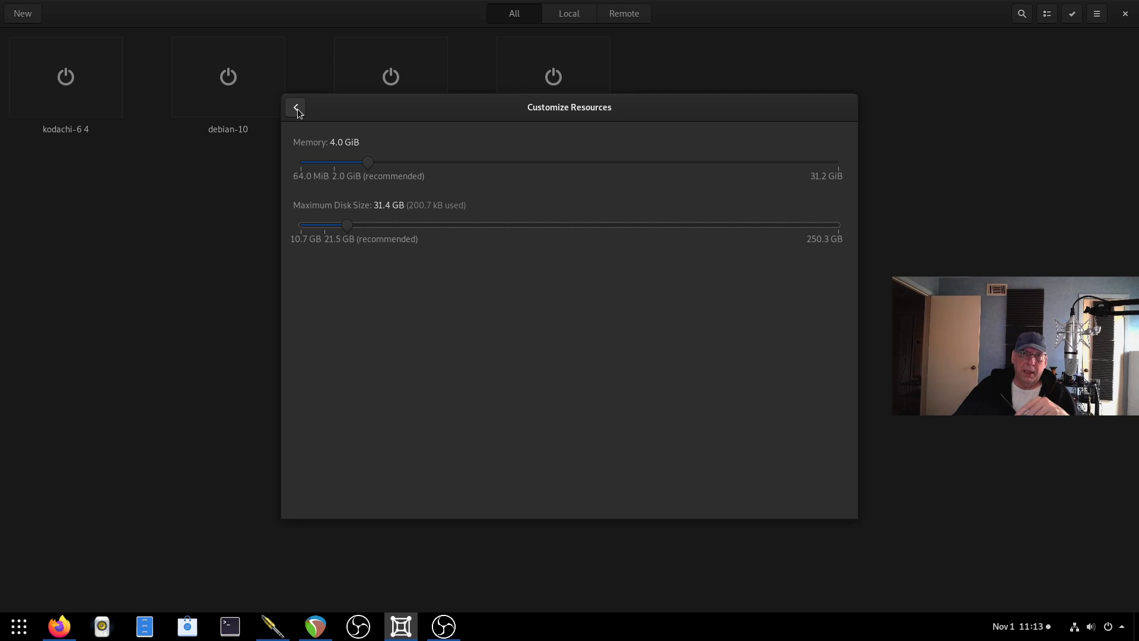
{"action": "left_click", "coordinate": [297, 108]}
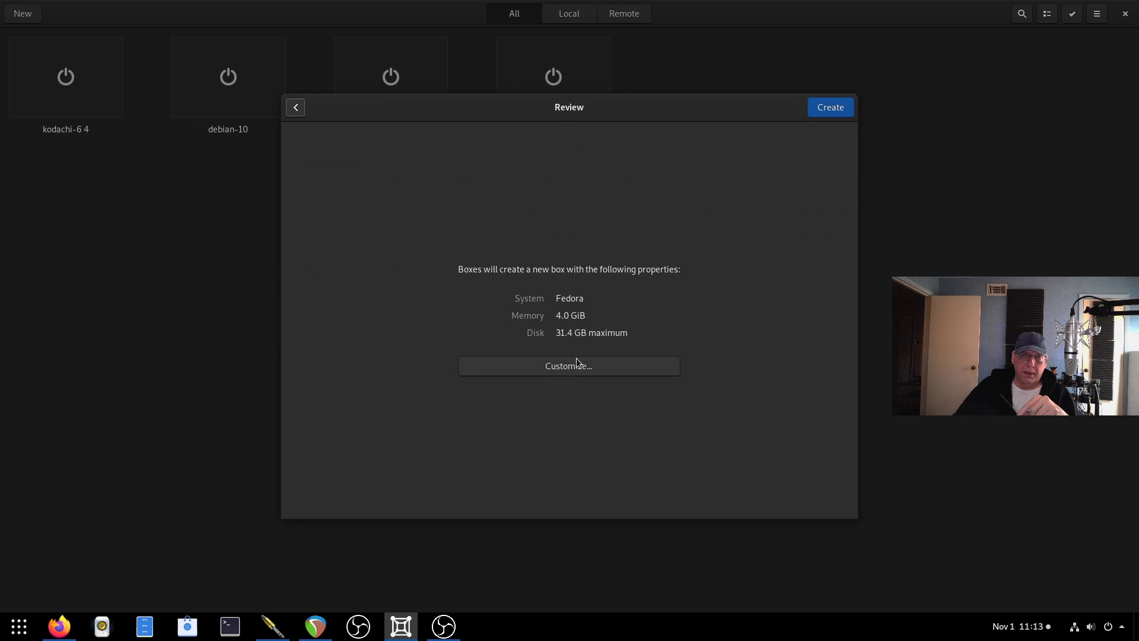
{"action": "left_click", "coordinate": [572, 368]}
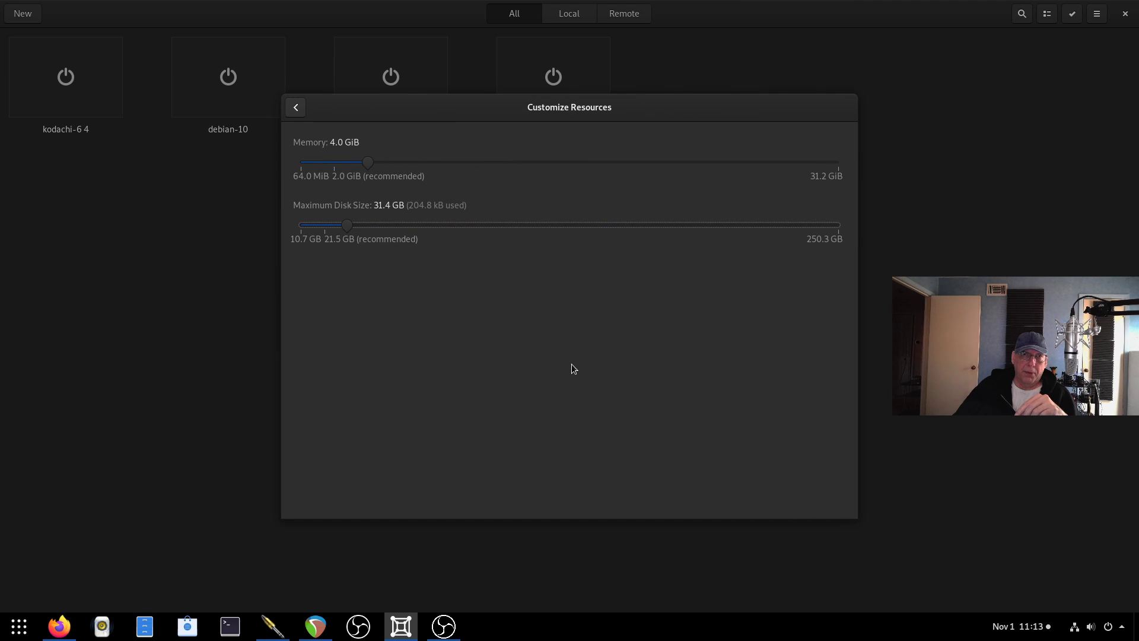
{"action": "left_click", "coordinate": [301, 112]}
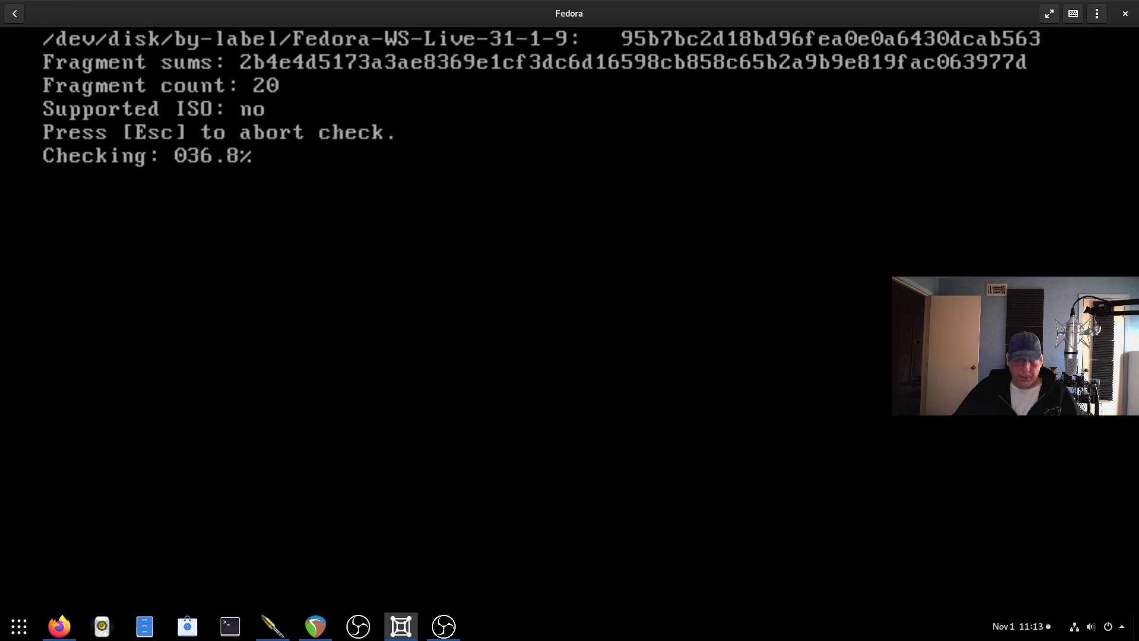
Skip the media check and launch Install to Hard Drive from the Fedora live desktop.
{"action": "key", "text": "Escape"}
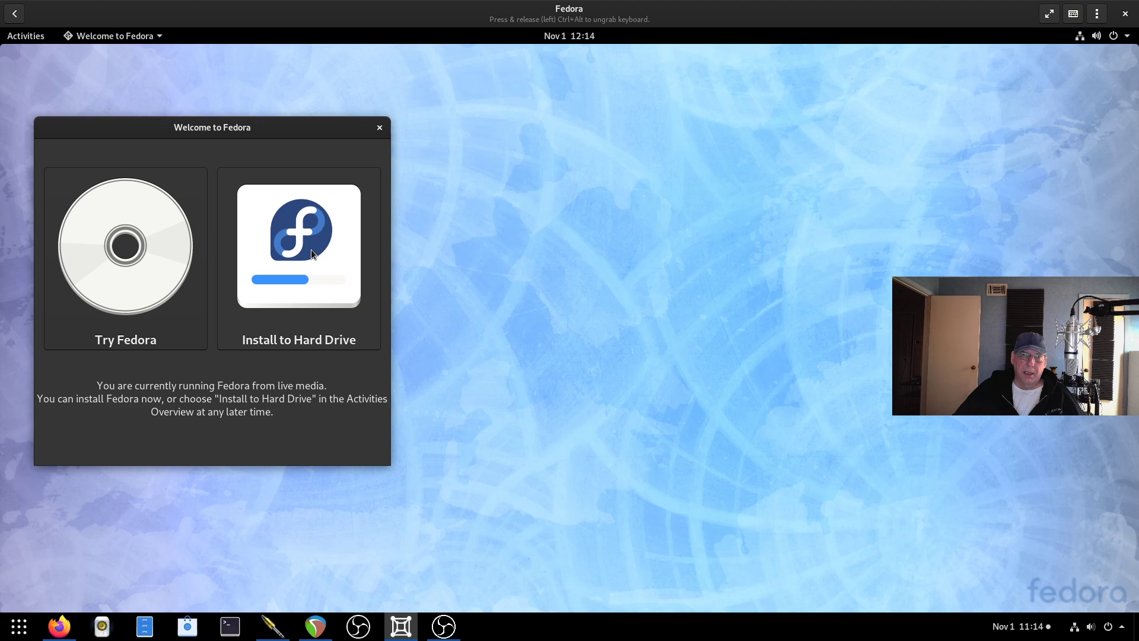
{"action": "left_click", "coordinate": [311, 254]}
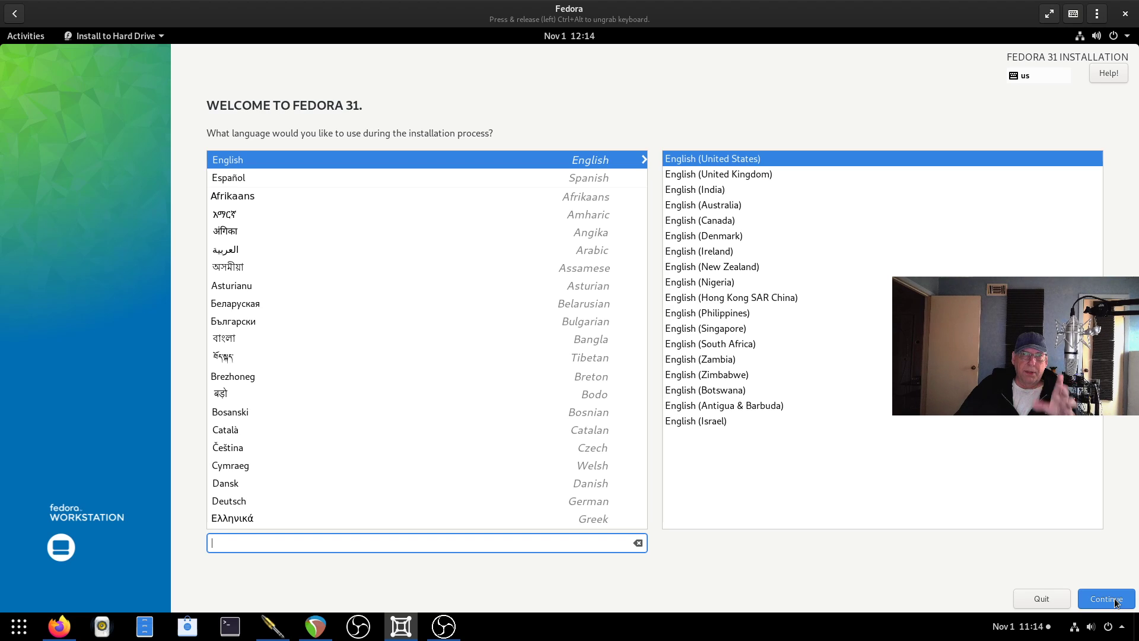
Keep English (United States) and accept automatic partitioning for the installation destination.
{"action": "left_click", "coordinate": [1117, 602]}
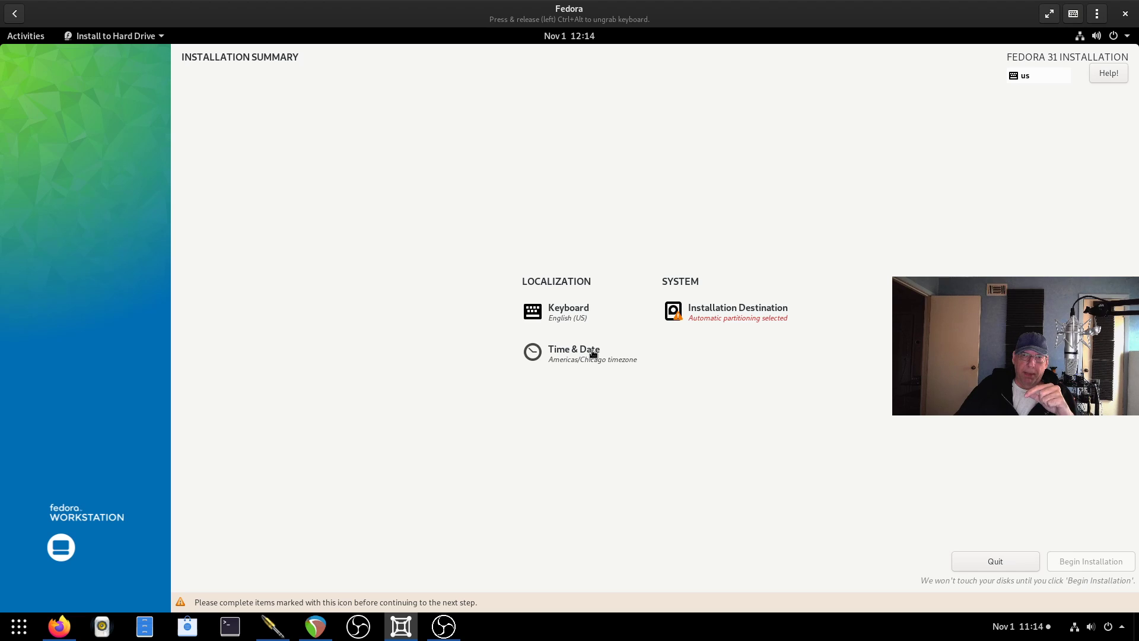
{"action": "left_click", "coordinate": [694, 312]}
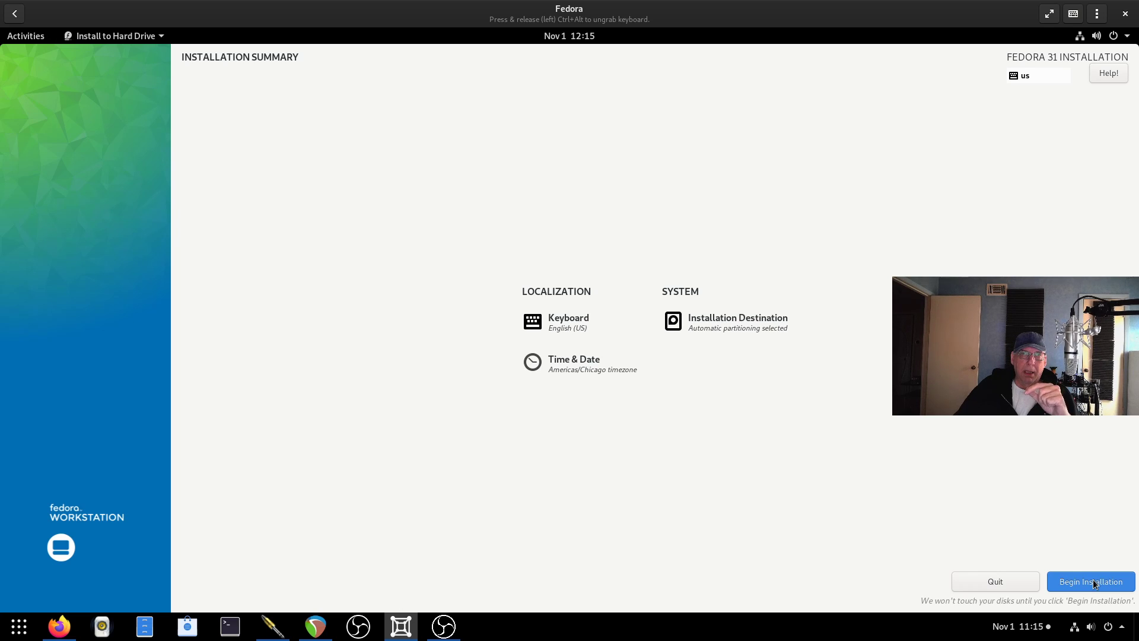
Install Fedora 31 to disk, restart the VM via Power Off > Restart, and reopen the box.
{"action": "left_click", "coordinate": [1095, 584]}
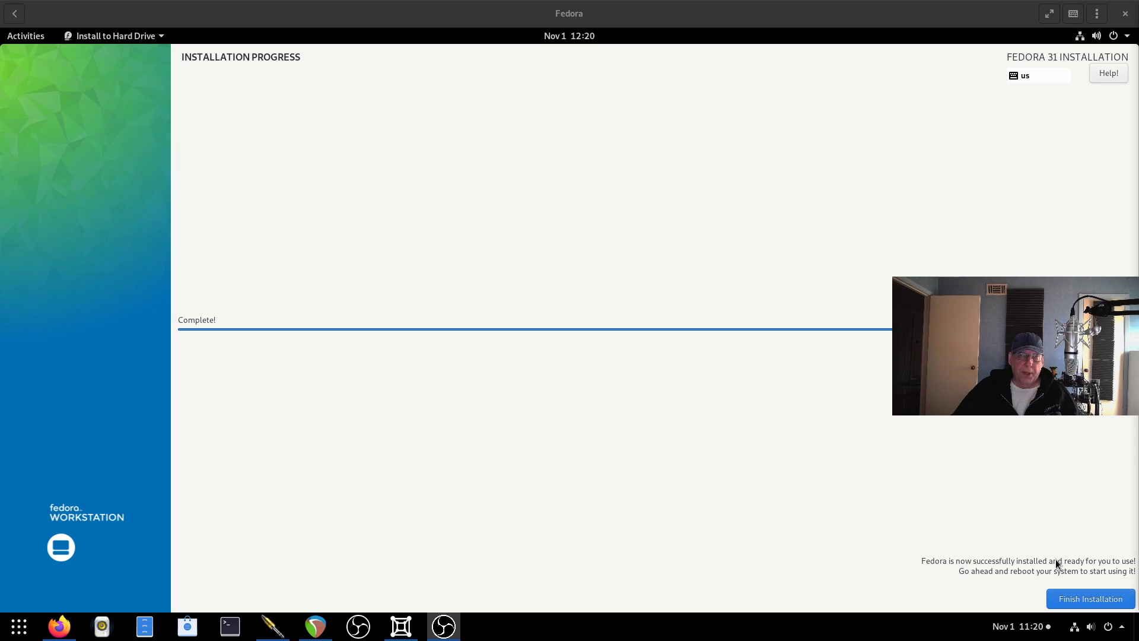
{"action": "left_click", "coordinate": [1090, 601]}
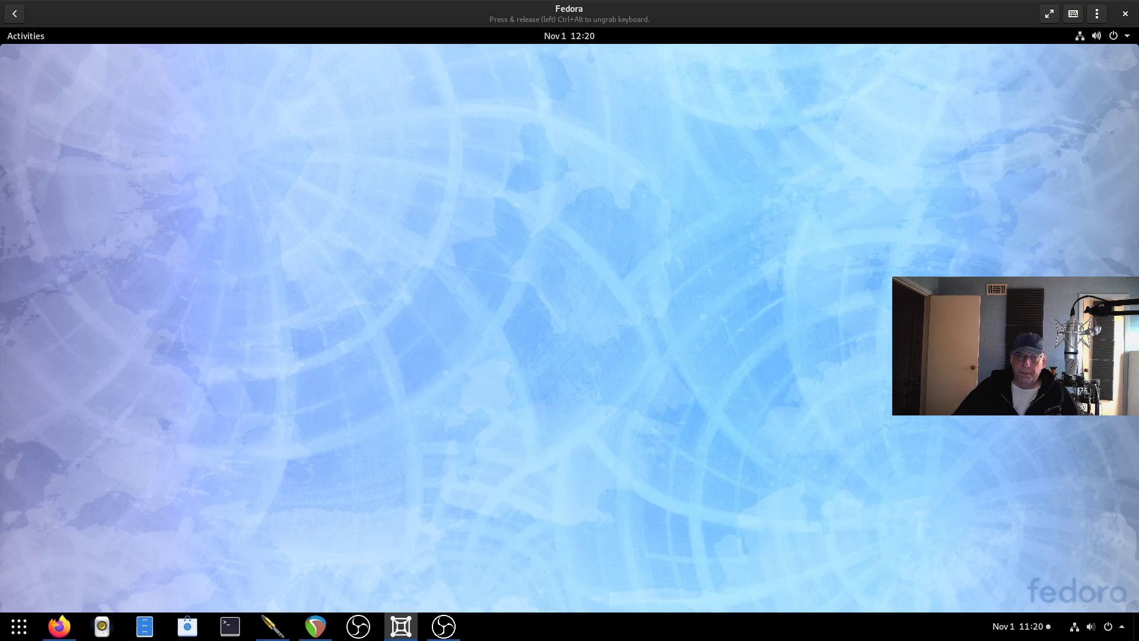
{"action": "left_click", "coordinate": [1128, 38]}
{"action": "left_click", "coordinate": [1092, 172]}
{"action": "left_click", "coordinate": [578, 360]}
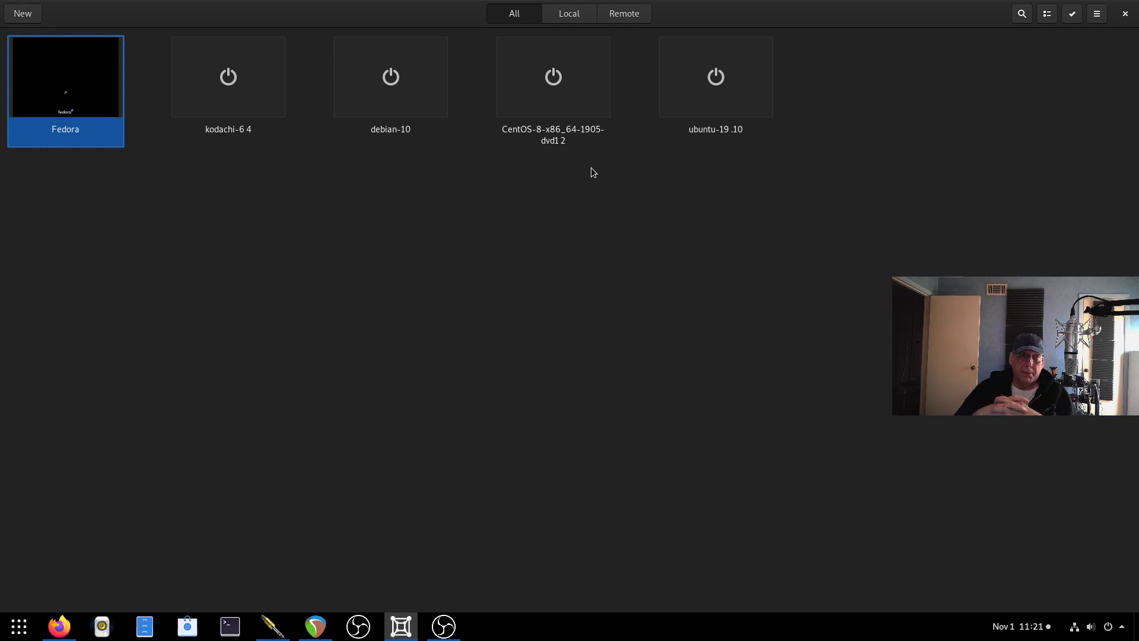
{"action": "left_click", "coordinate": [84, 79]}
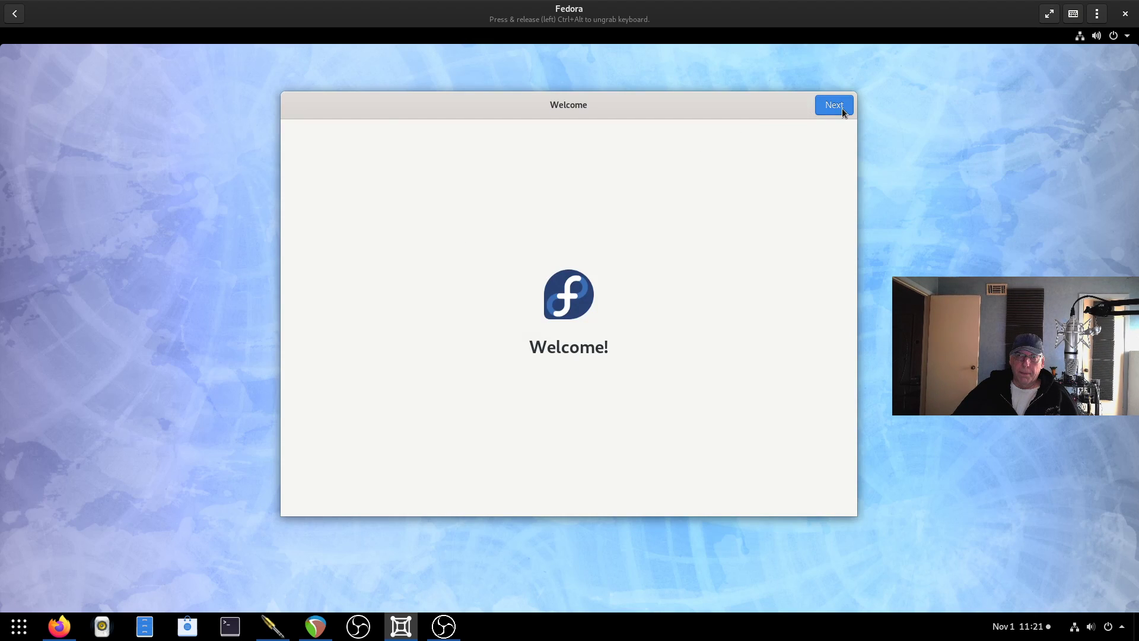
Turn off Location Services and Automatic Problem Reporting, and skip online accounts.
{"action": "left_click", "coordinate": [843, 111]}
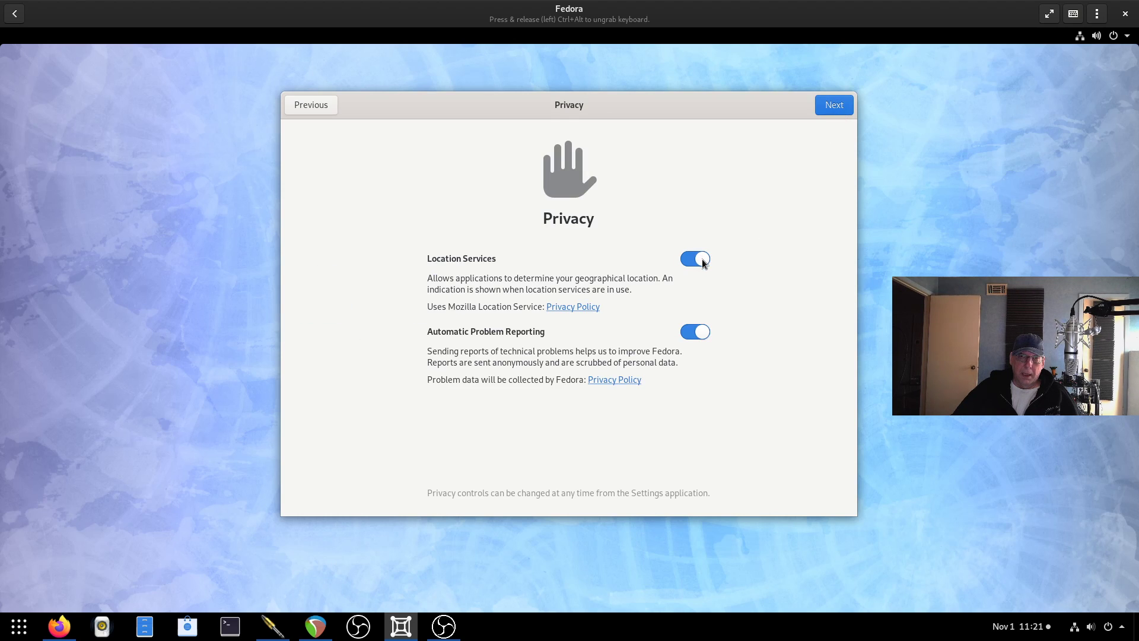
{"action": "left_click", "coordinate": [702, 260]}
{"action": "left_click", "coordinate": [695, 331]}
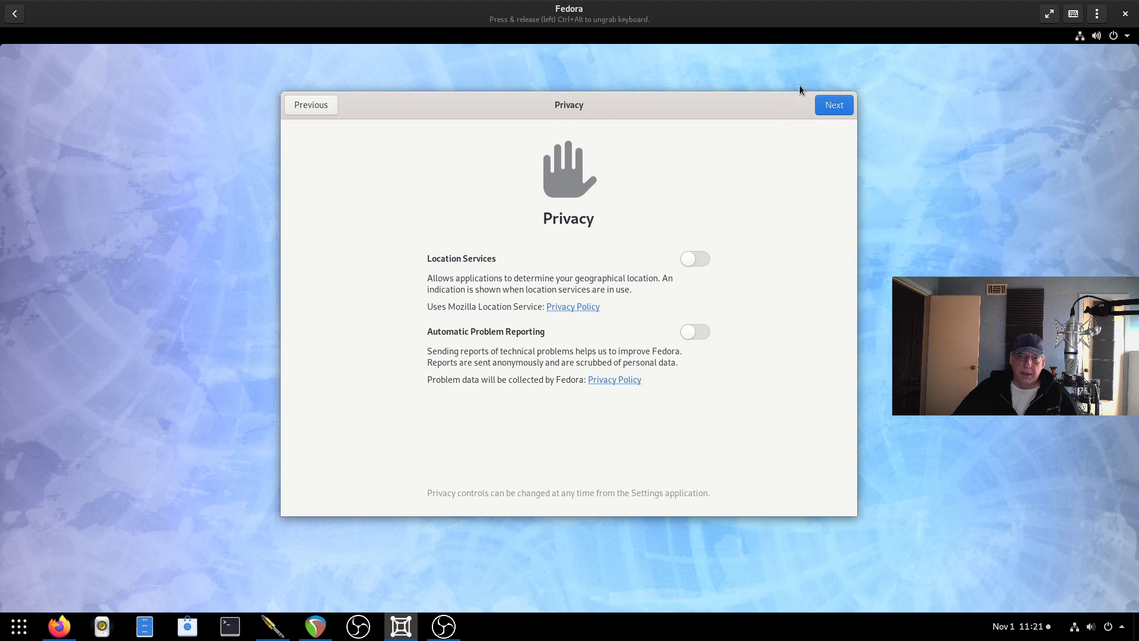
{"action": "left_click", "coordinate": [834, 105]}
{"action": "left_click", "coordinate": [835, 106]}
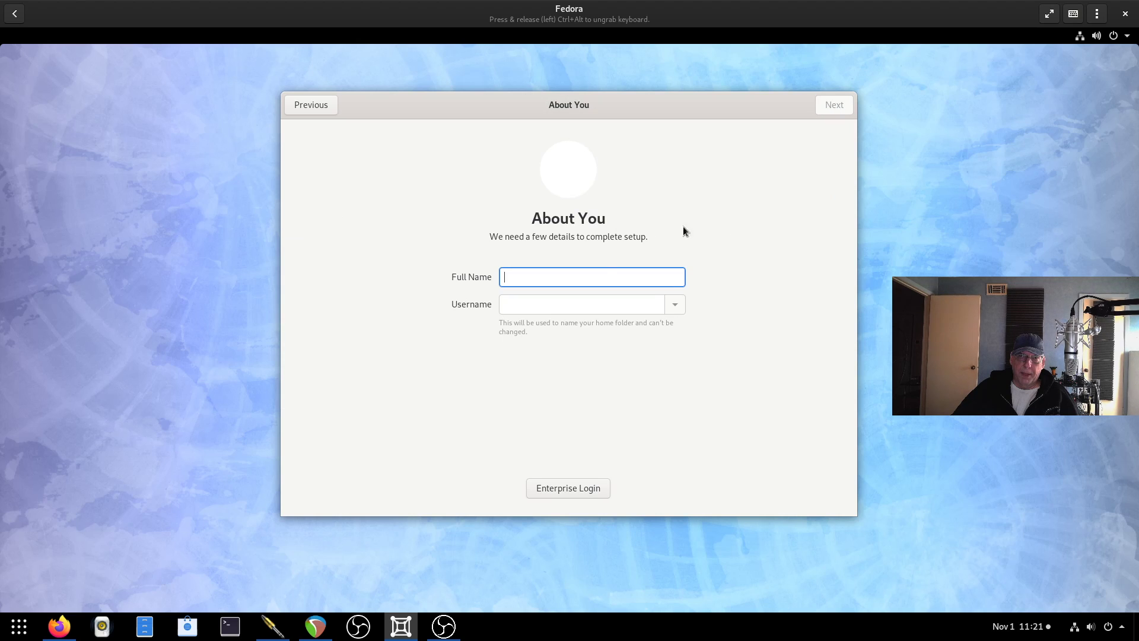
Enter the user's full name for the local account, backing out of enterprise login.
{"action": "type", "text": "DJ War"}
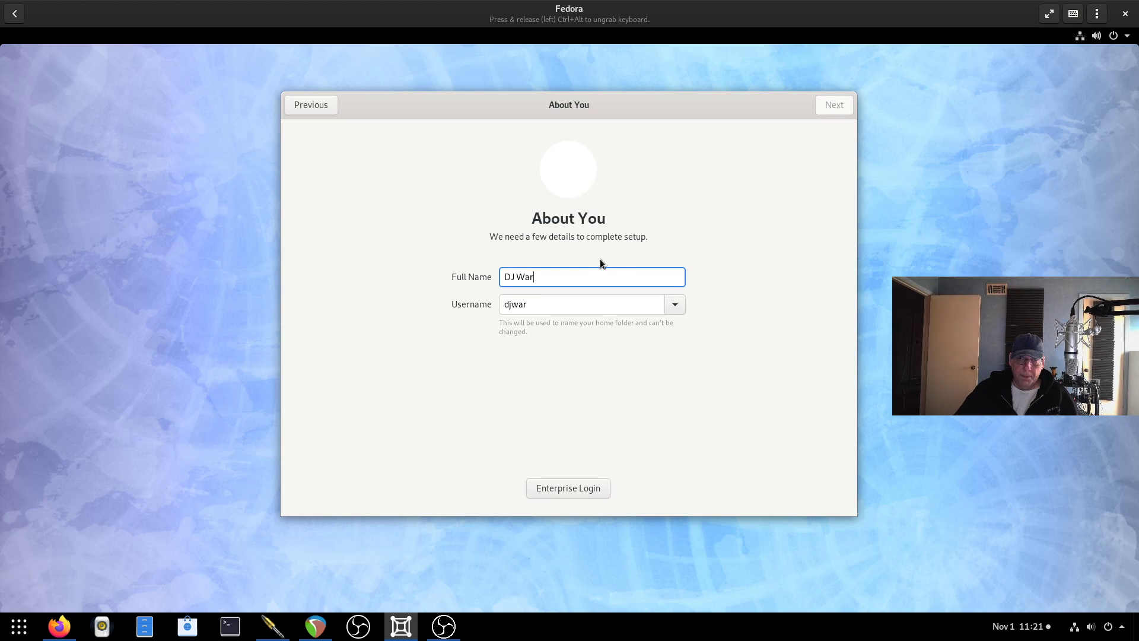
{"action": "type", "text": "e"}
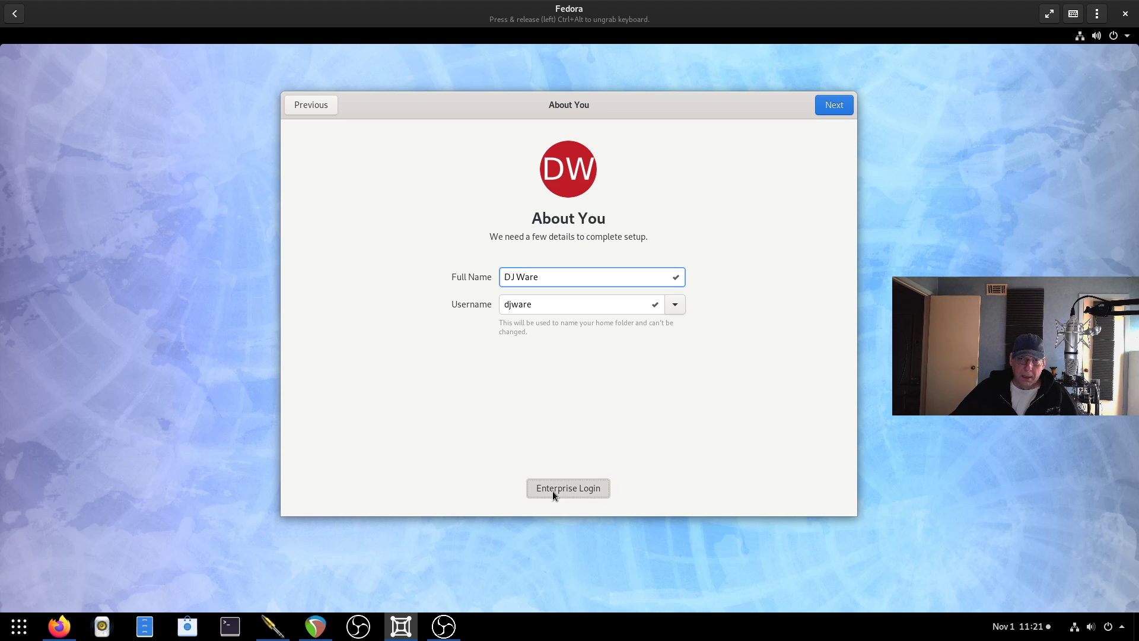
{"action": "left_click", "coordinate": [553, 491]}
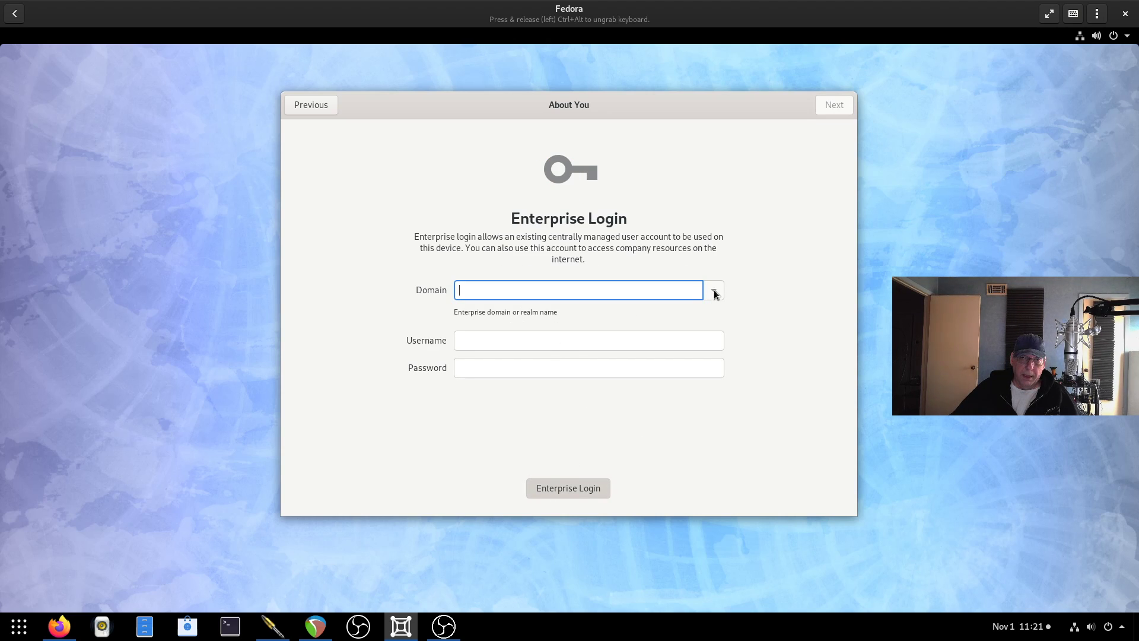
{"action": "left_click", "coordinate": [301, 107]}
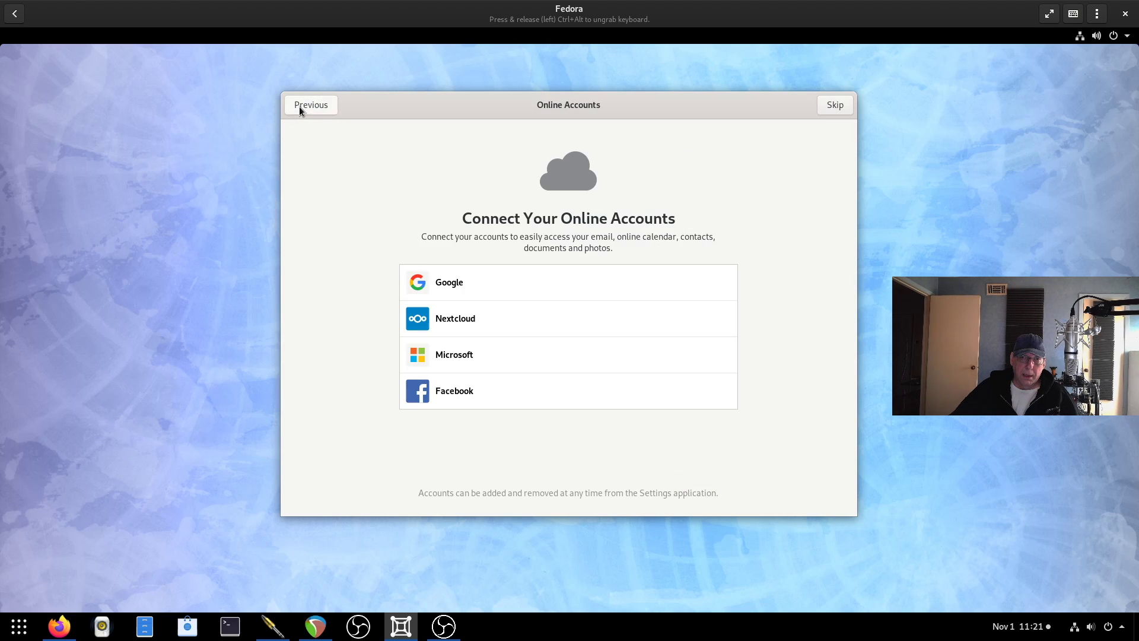
{"action": "left_click", "coordinate": [836, 105]}
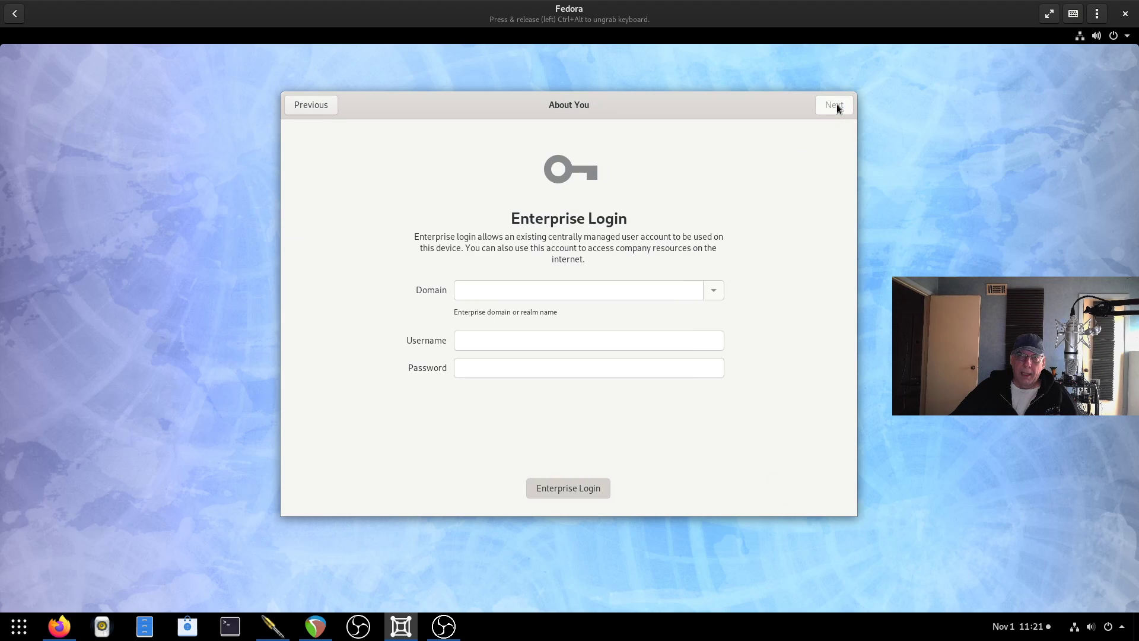
{"action": "left_click", "coordinate": [578, 487]}
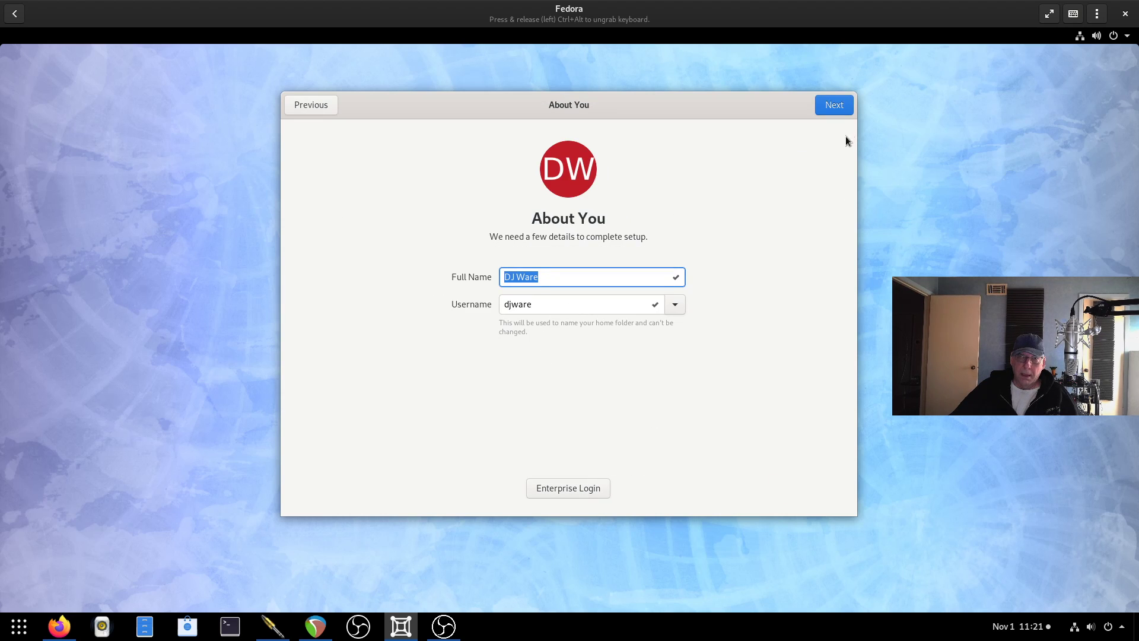
Set and confirm the account password, then start using Fedora.
{"action": "left_click", "coordinate": [835, 106]}
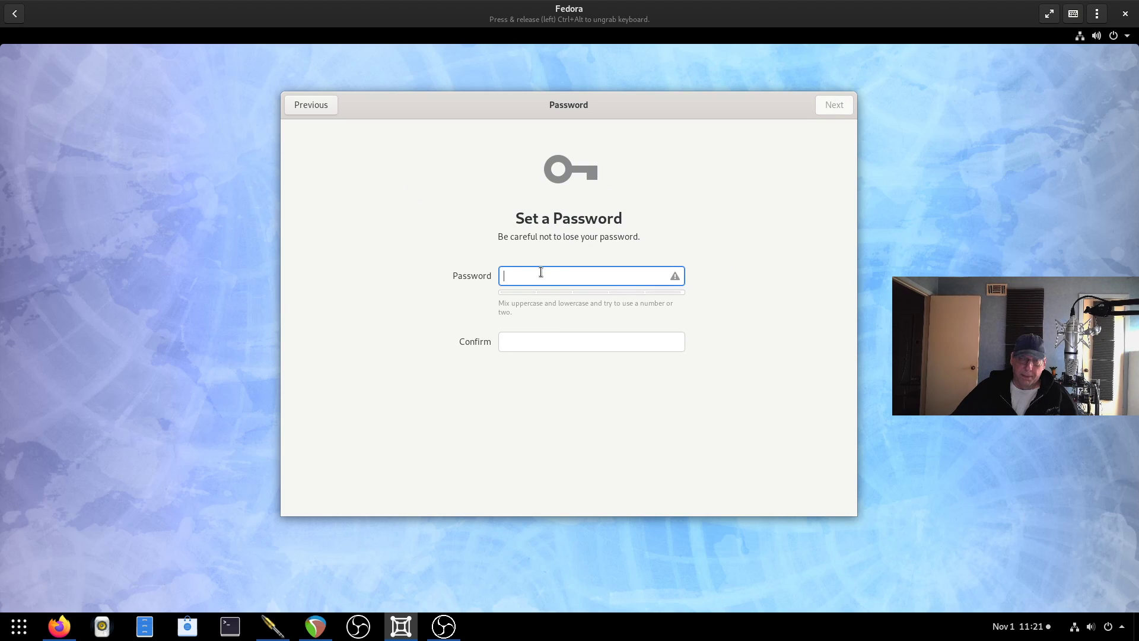
{"action": "type", "text": "**********"}
{"action": "key", "text": "Tab"}
{"action": "type", "text": "**********"}
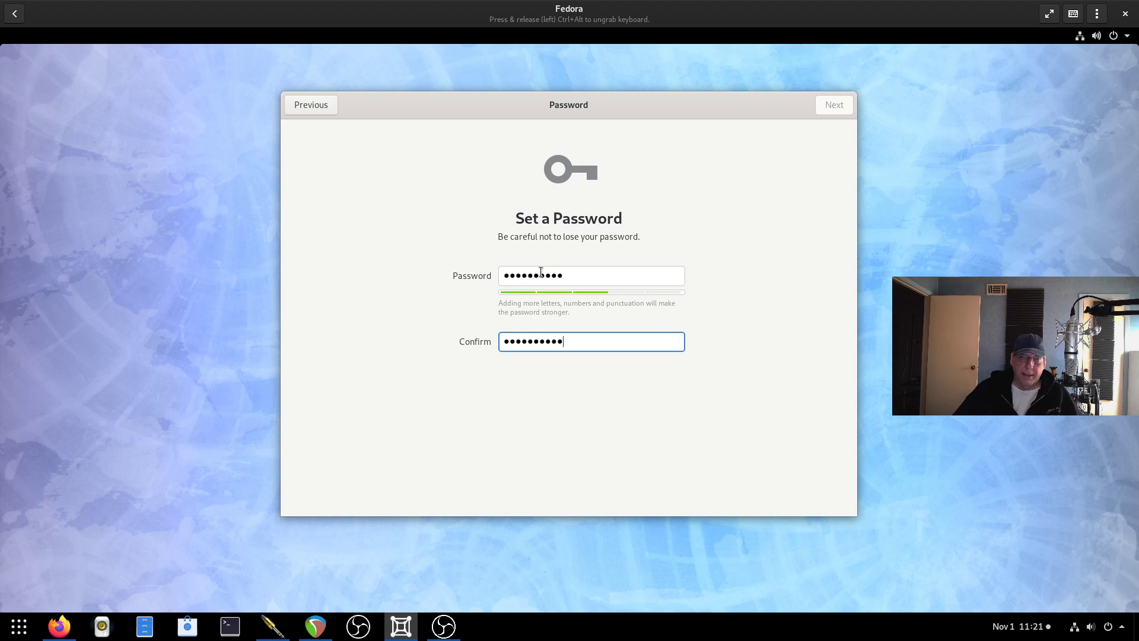
{"action": "left_click", "coordinate": [839, 106]}
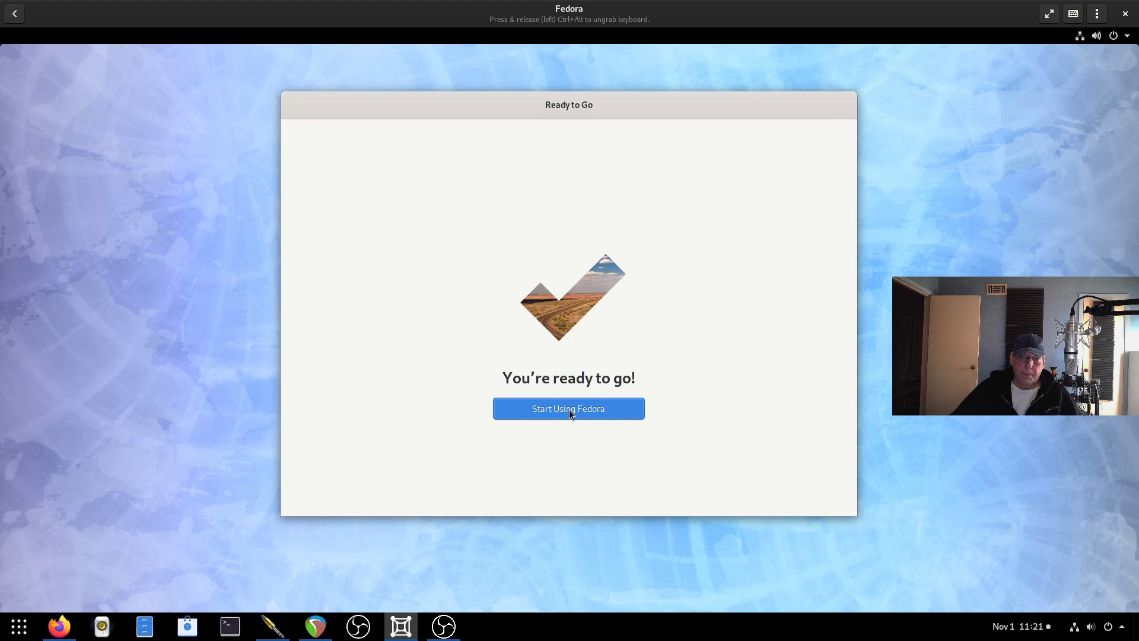
{"action": "left_click", "coordinate": [569, 410]}
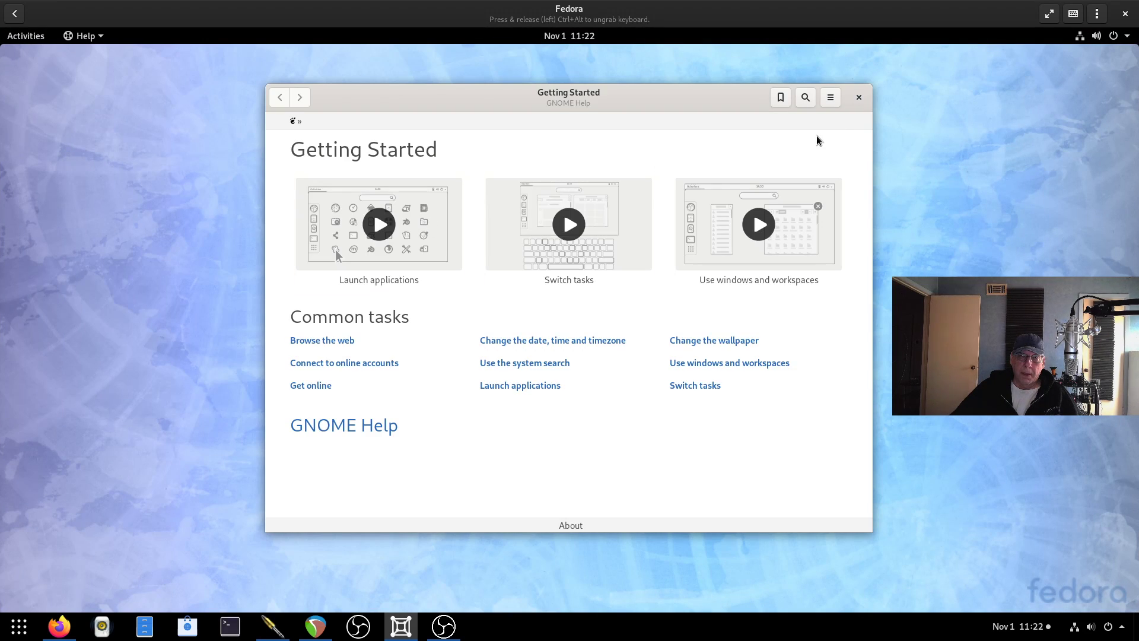
Close the Getting Started help and add Terminal from Utilities to the favourites.
{"action": "left_click", "coordinate": [859, 98]}
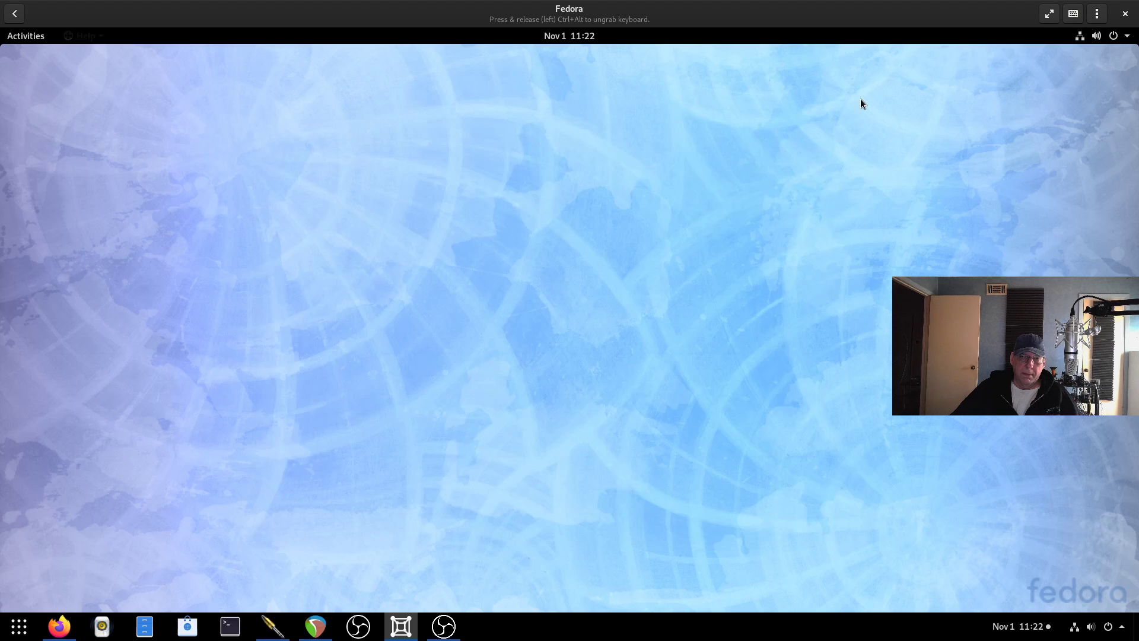
{"action": "left_click", "coordinate": [25, 41]}
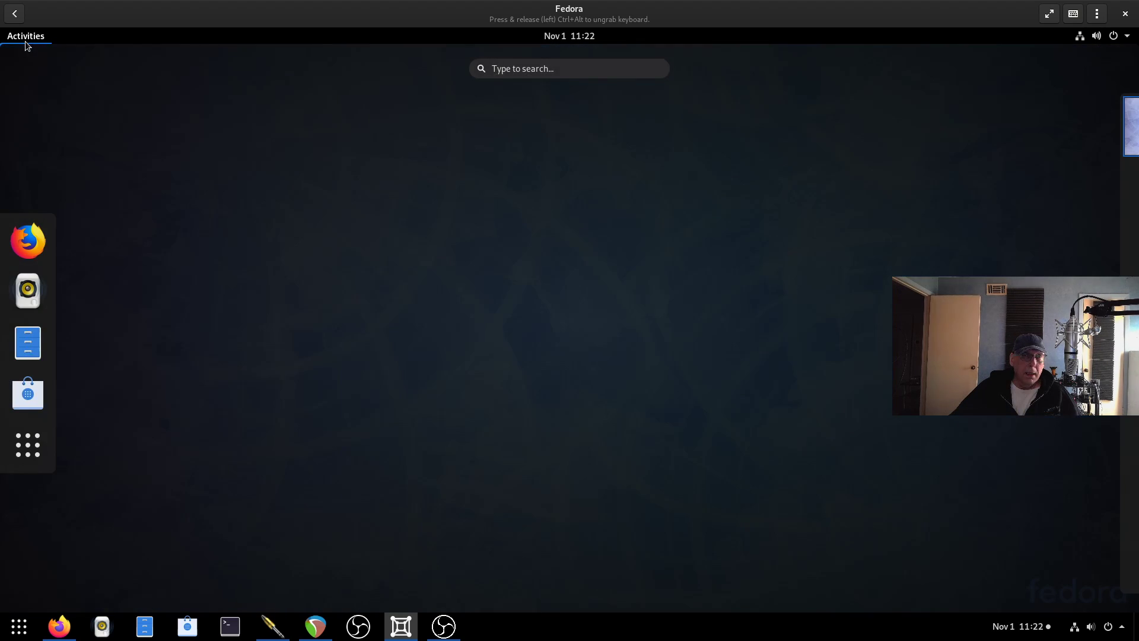
{"action": "left_click", "coordinate": [26, 453]}
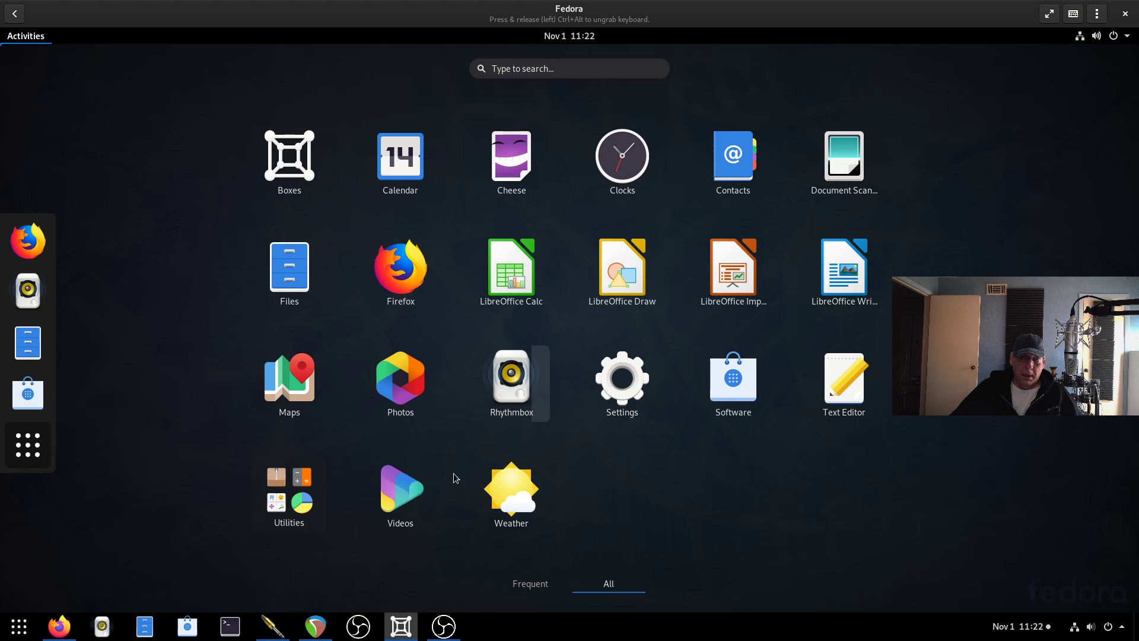
{"action": "left_click", "coordinate": [294, 493]}
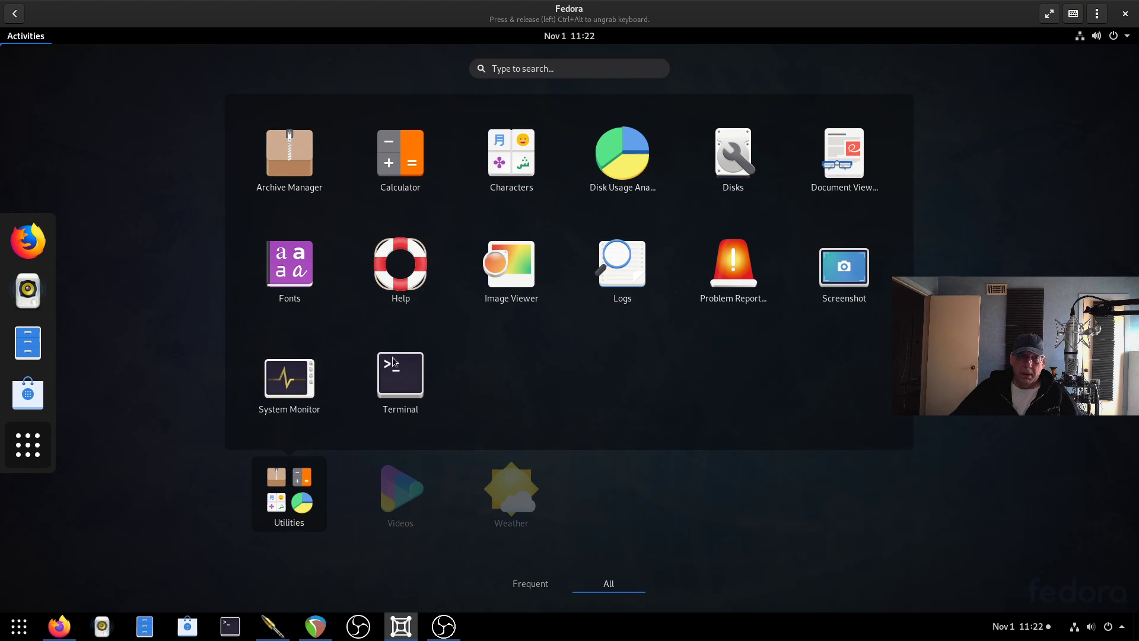
{"action": "right_click", "coordinate": [412, 369]}
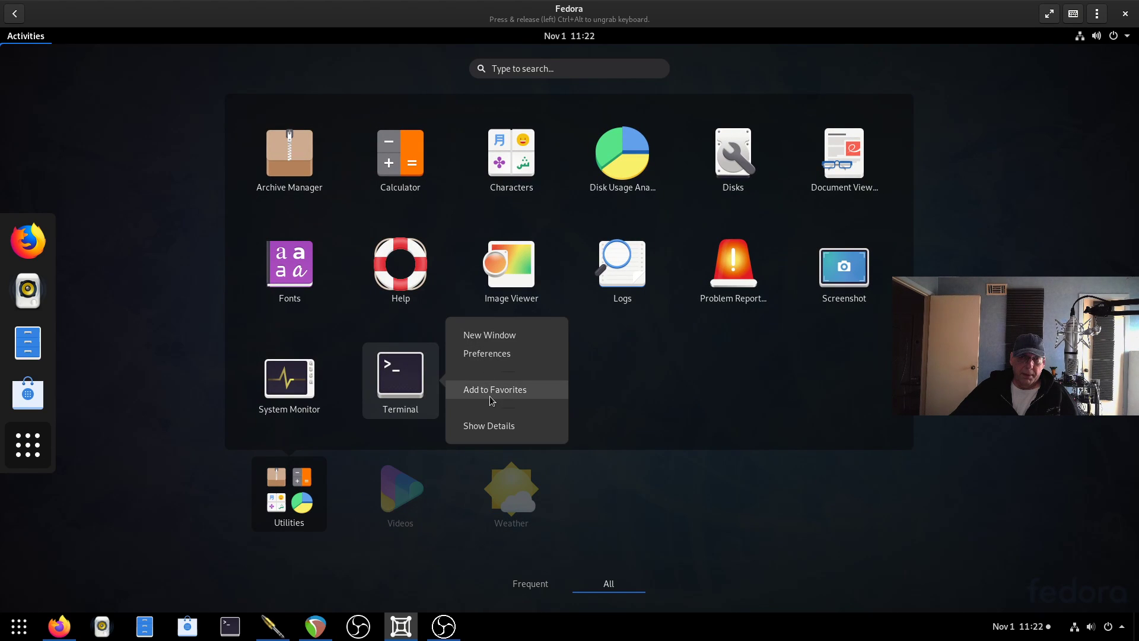
{"action": "left_click", "coordinate": [490, 396]}
Launch Terminal, enlarge its text two steps, and move the window higher on the desktop.
{"action": "left_click", "coordinate": [216, 219]}
{"action": "left_click", "coordinate": [26, 420]}
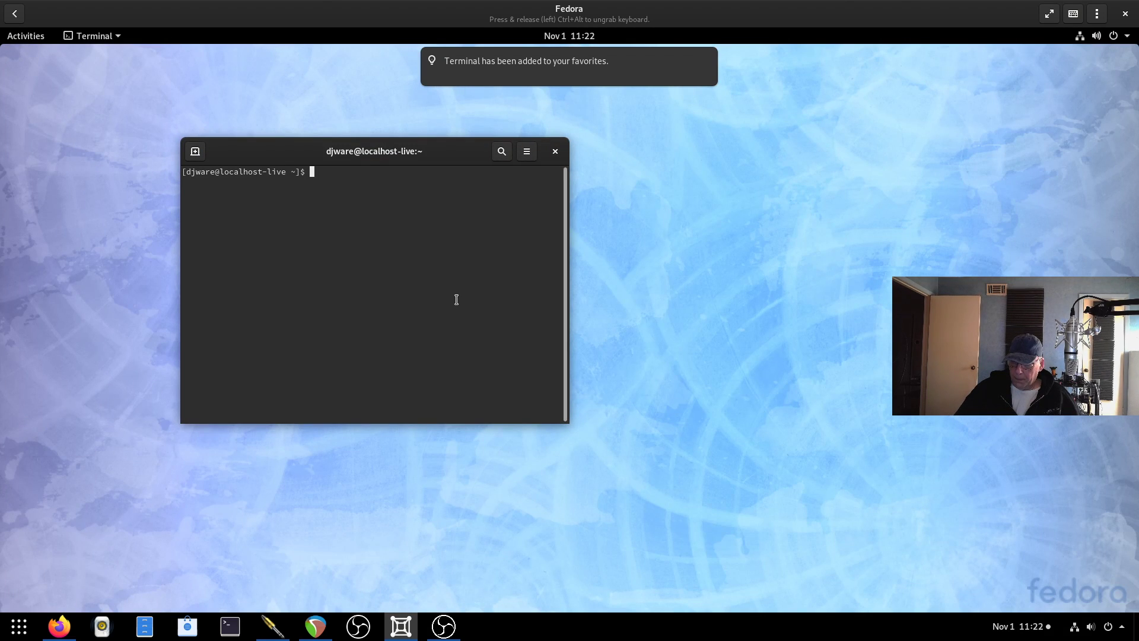
{"action": "key", "text": "ctrl+plus"}
{"action": "key", "text": "ctrl+plus"}
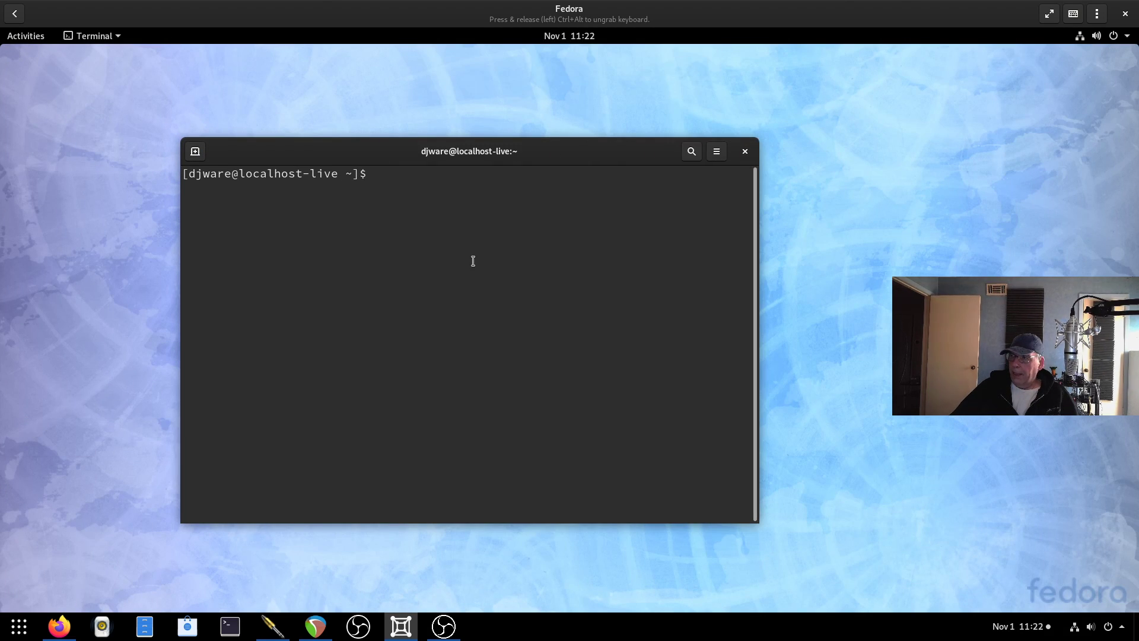
{"action": "key", "text": "ctrl+plus"}
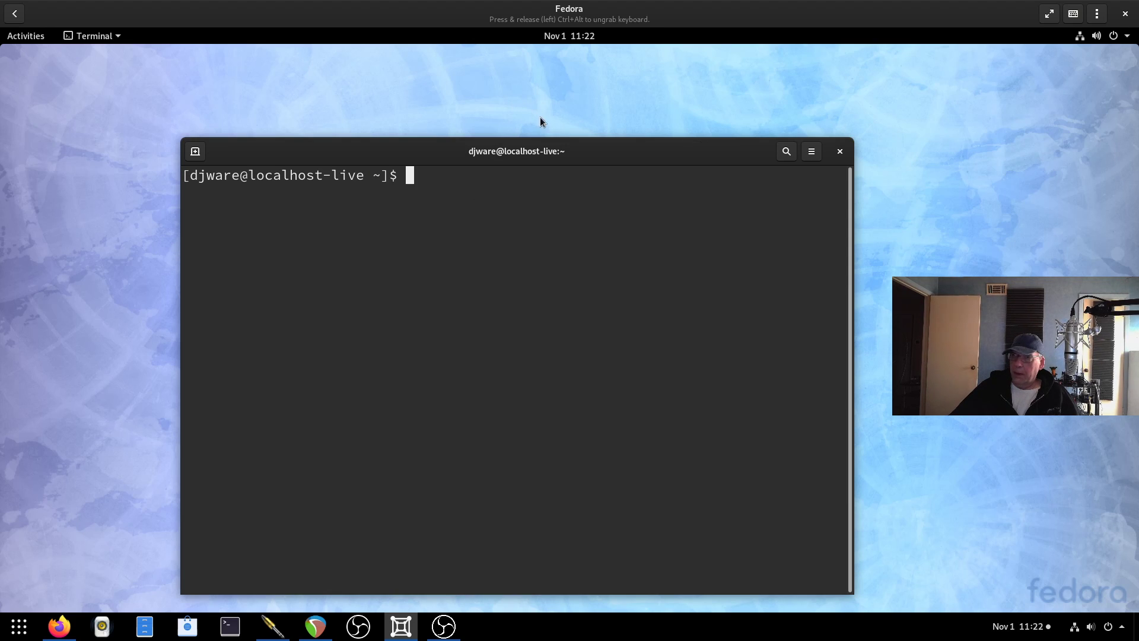
{"action": "left_click_drag", "start_coordinate": [572, 147], "coordinate": [566, 97]}
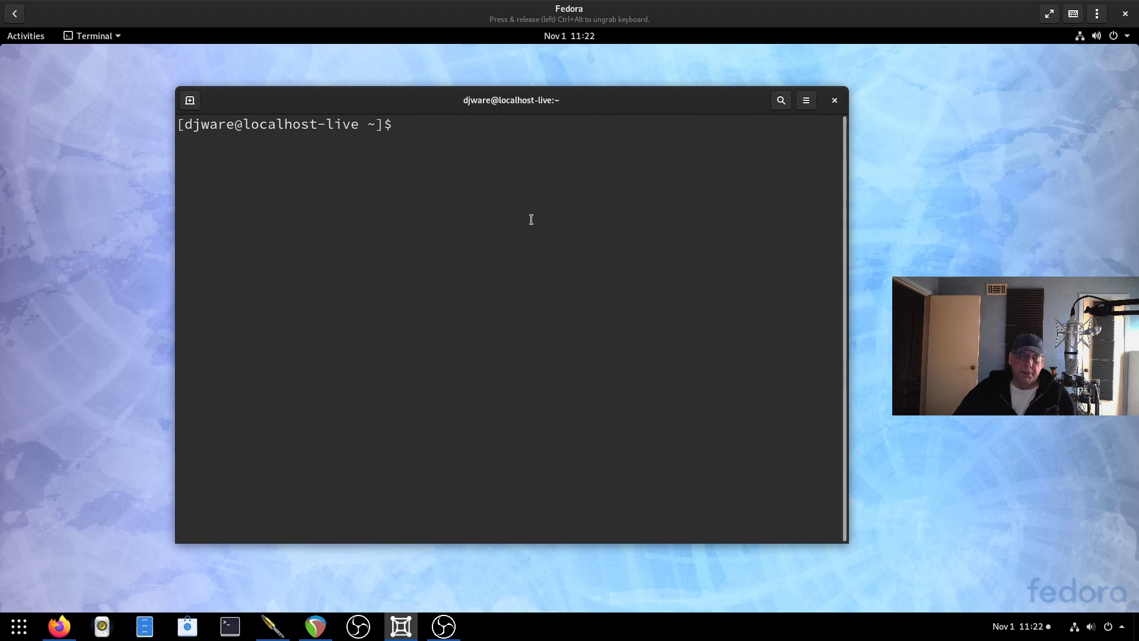
Run sudo dnf update and confirm with y, upgrading 119 packages and installing 2.
{"action": "type", "text": "sudo dnf"}
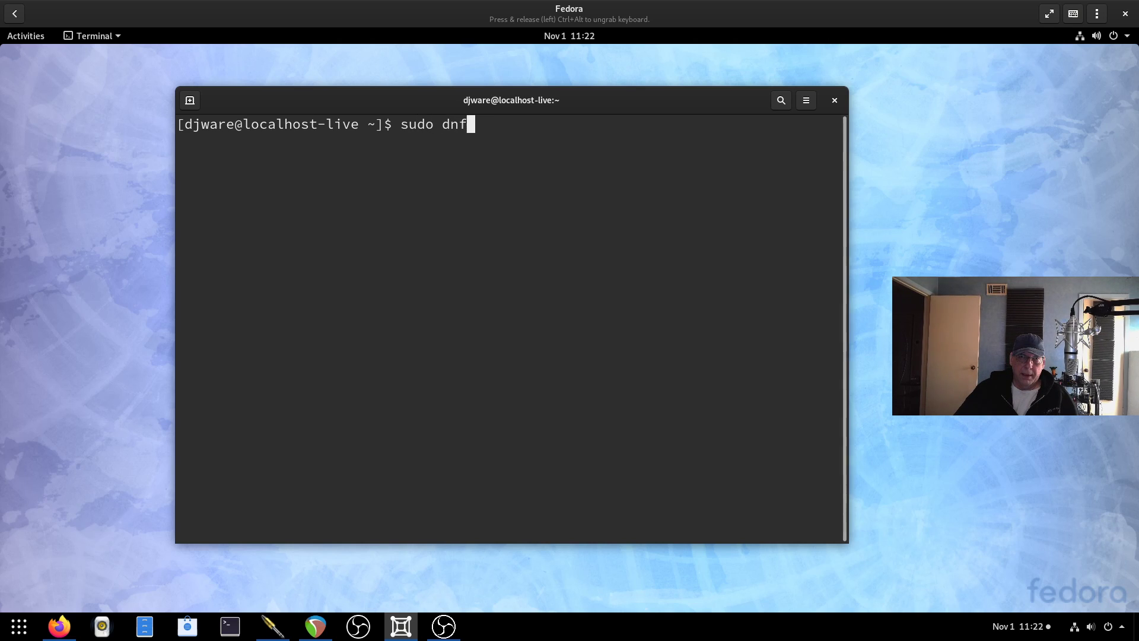
{"action": "type", "text": " update"}
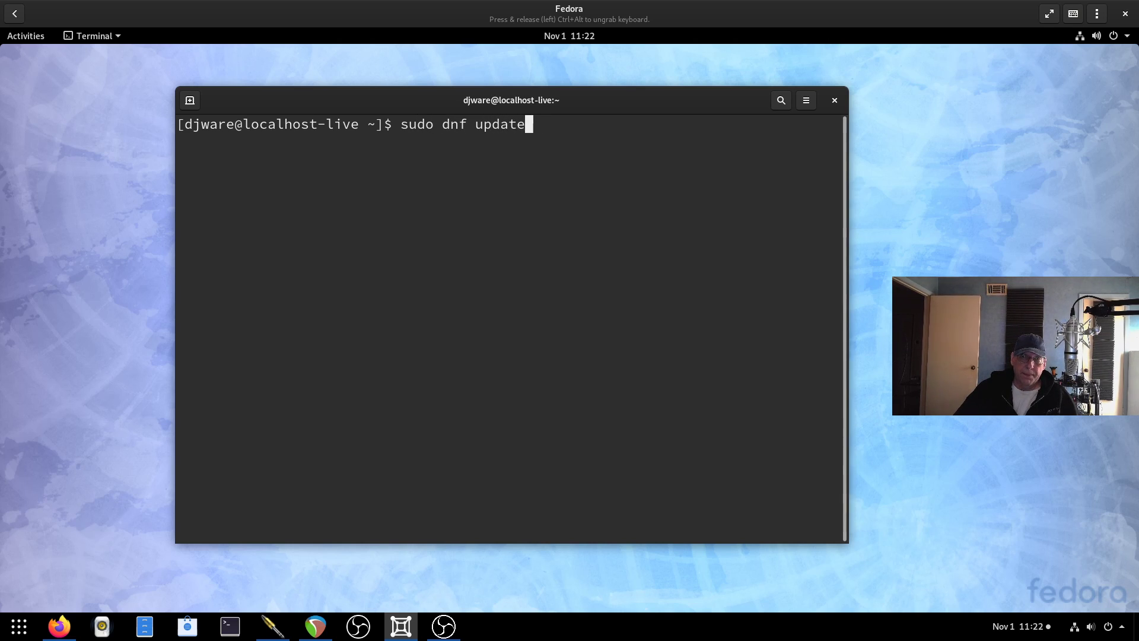
{"action": "key", "text": "Return"}
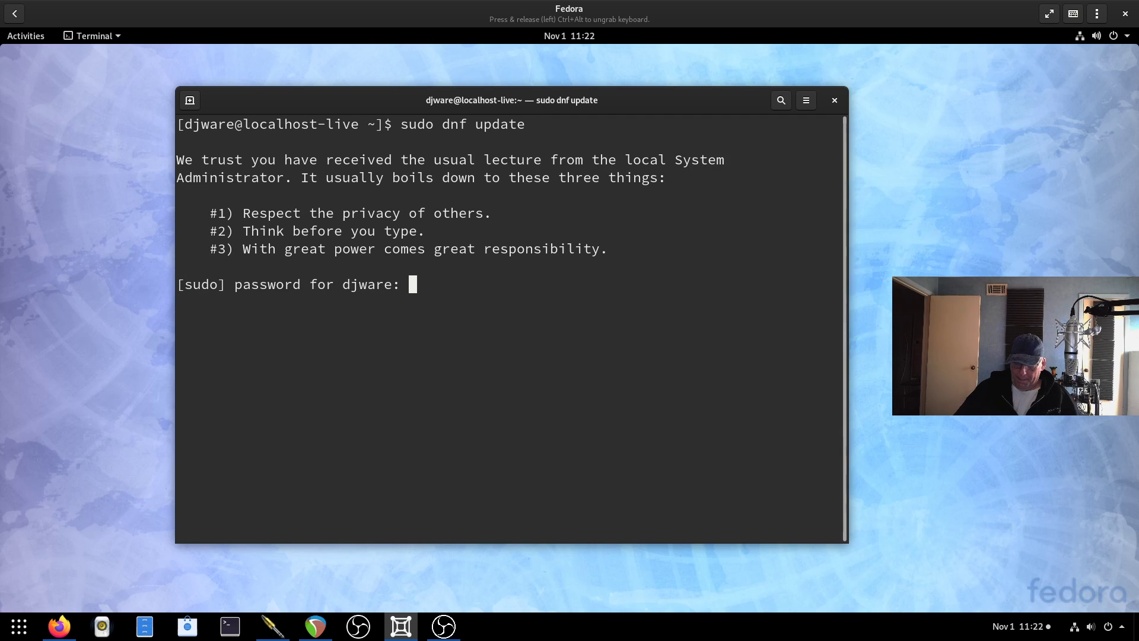
{"action": "key", "text": "Return"}
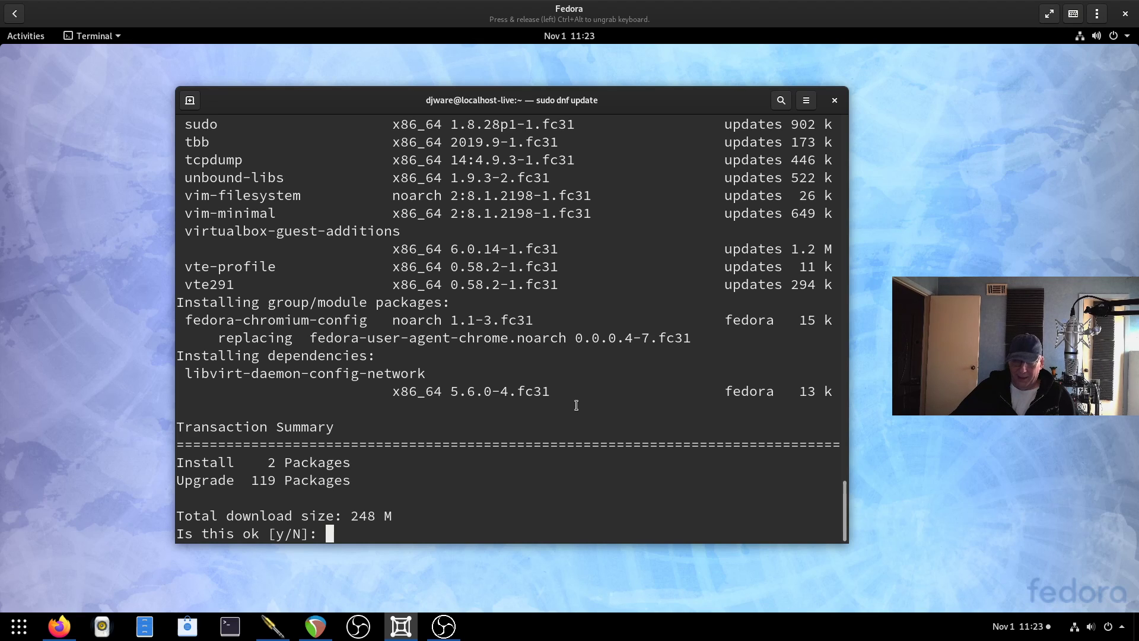
{"action": "type", "text": "y"}
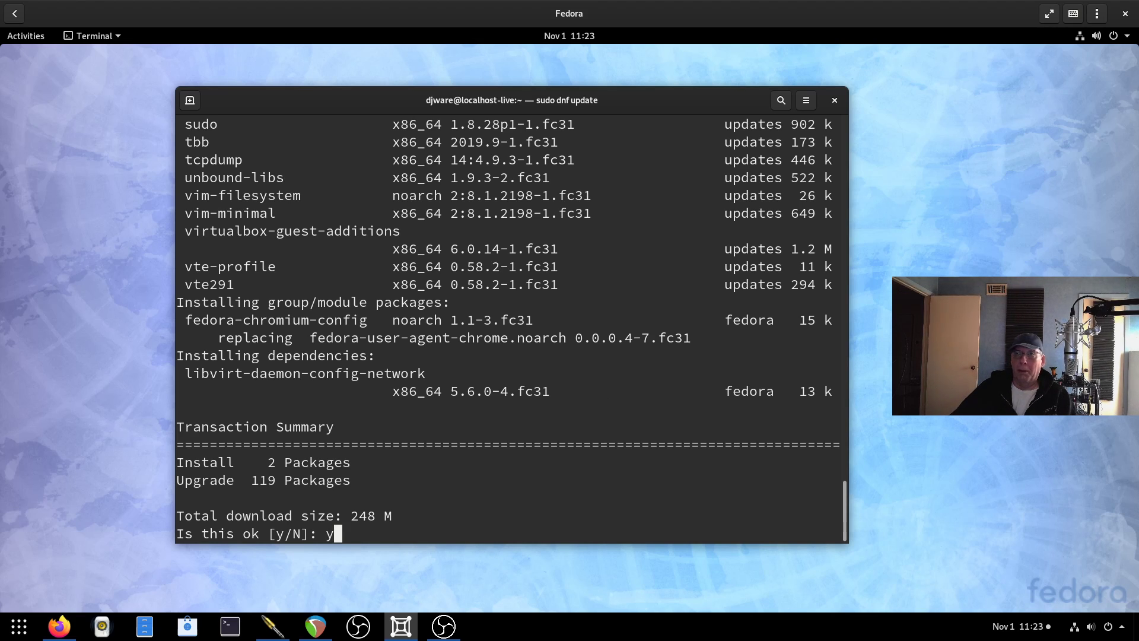
{"action": "key", "text": "Return"}
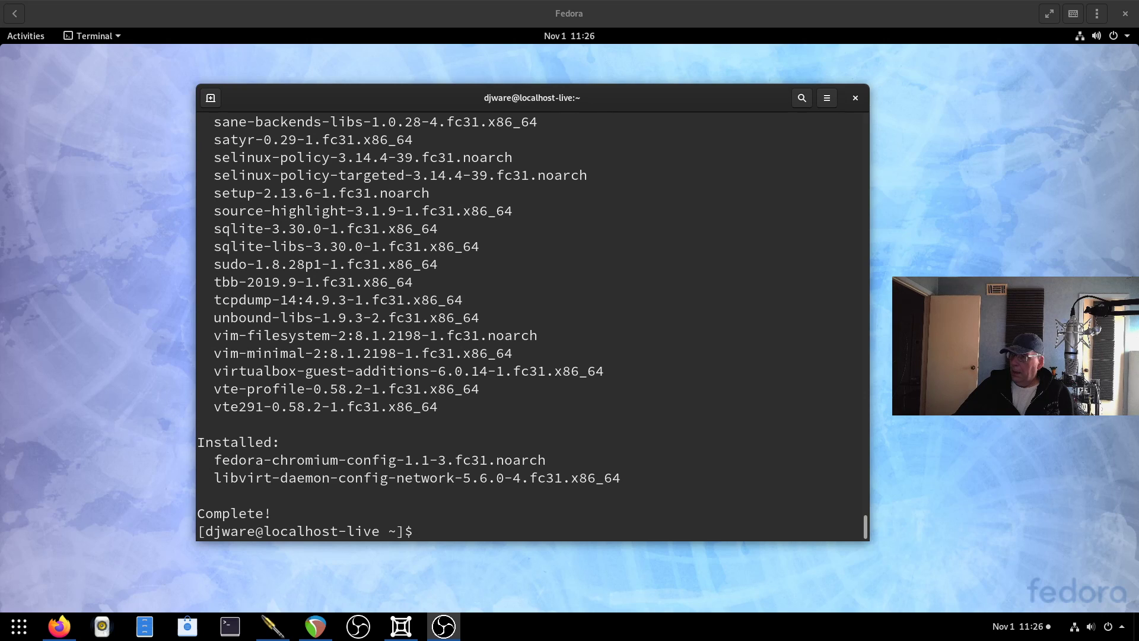
{"action": "left_click", "coordinate": [743, 516]}
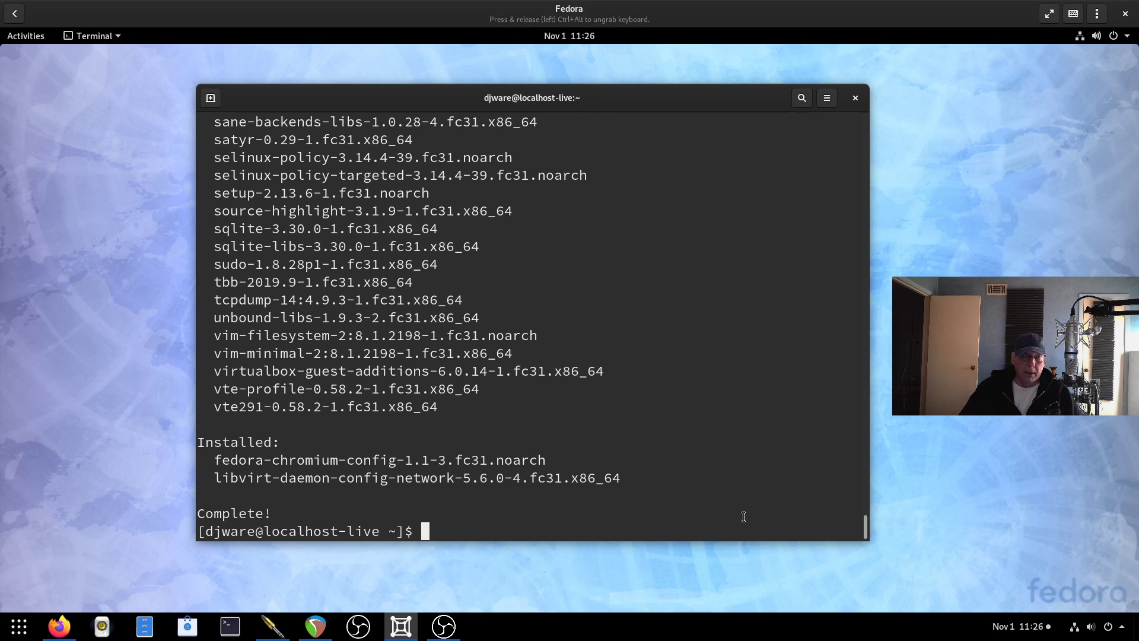
Install toolbox-0.0.15-1.fc31 with sudo dnf install toolbox, confirming with y.
{"action": "type", "text": "sudo dnf instal"}
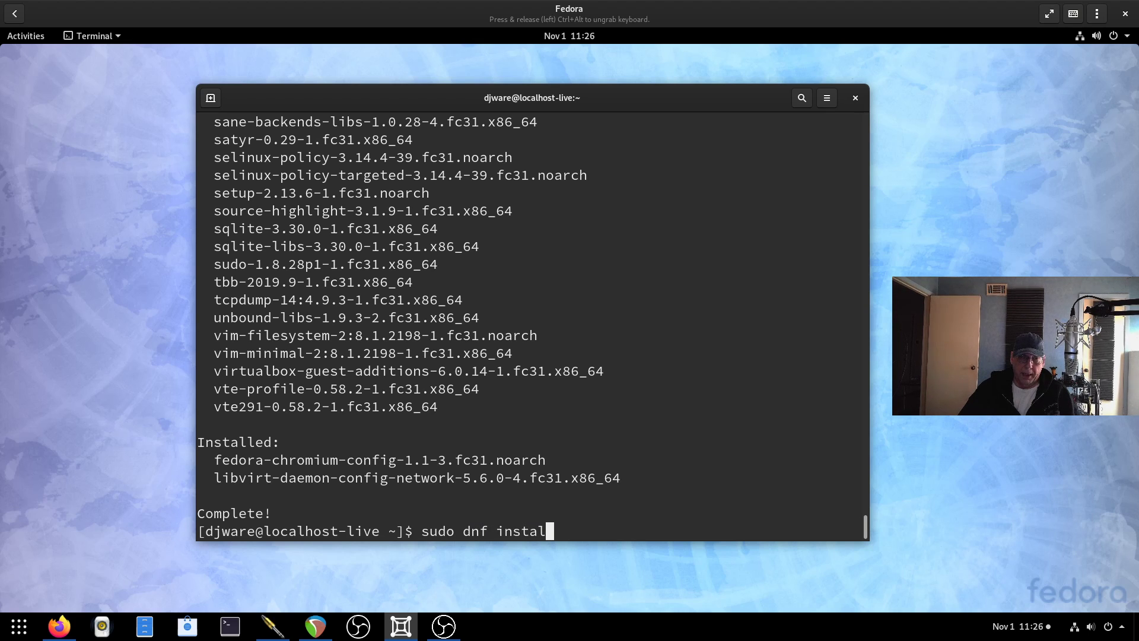
{"action": "type", "text": "l toolbox"}
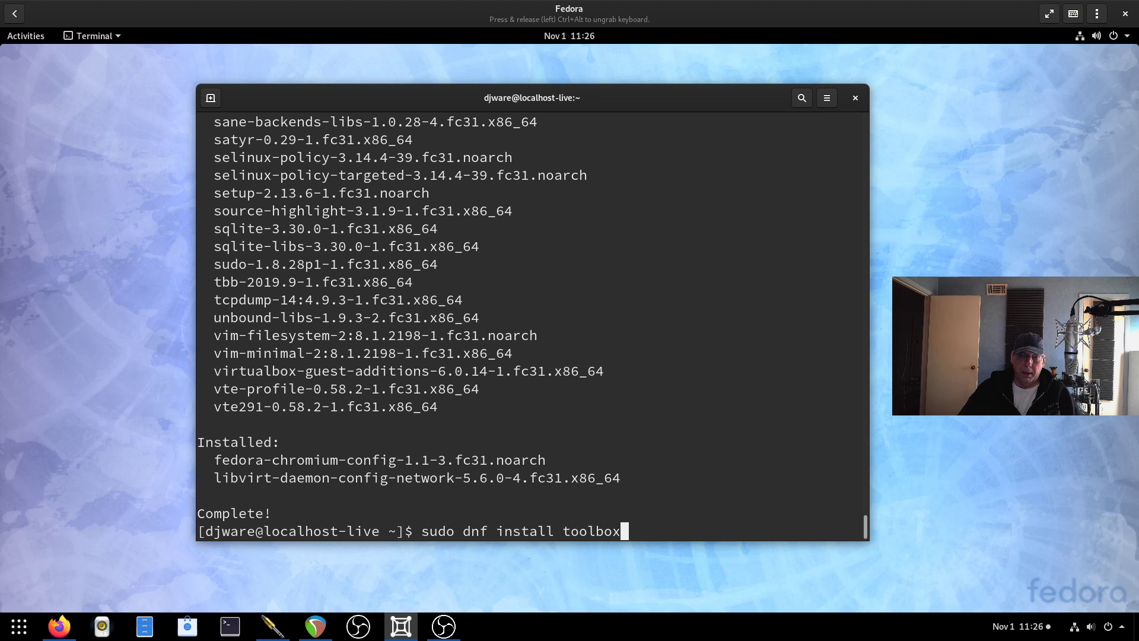
{"action": "key", "text": "Return"}
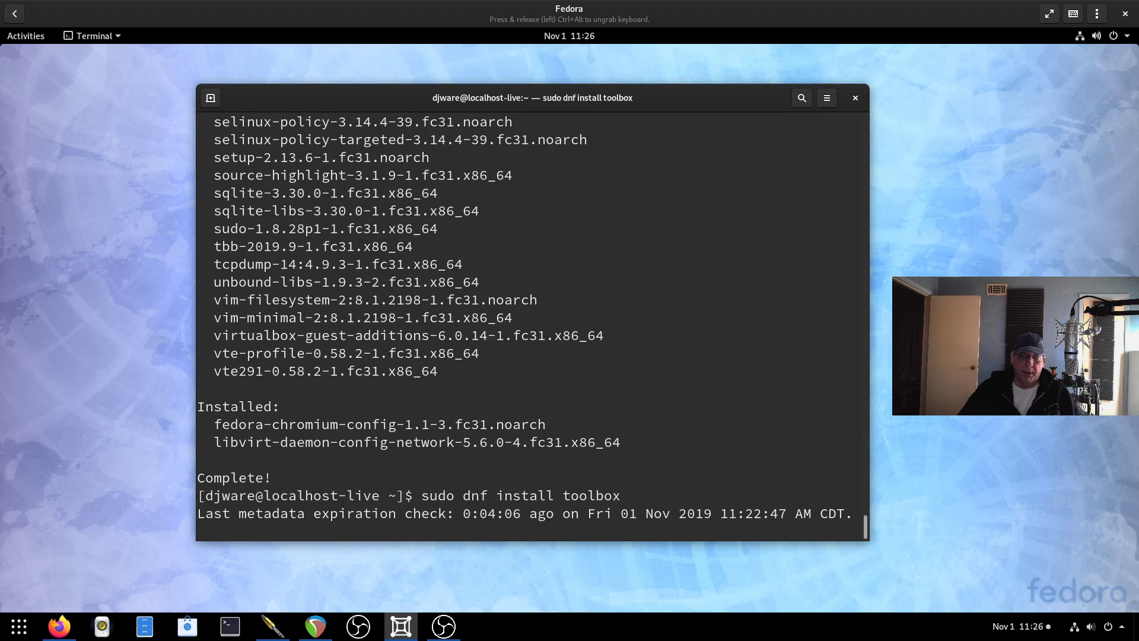
{"action": "type", "text": "y"}
{"action": "key", "text": "Return"}
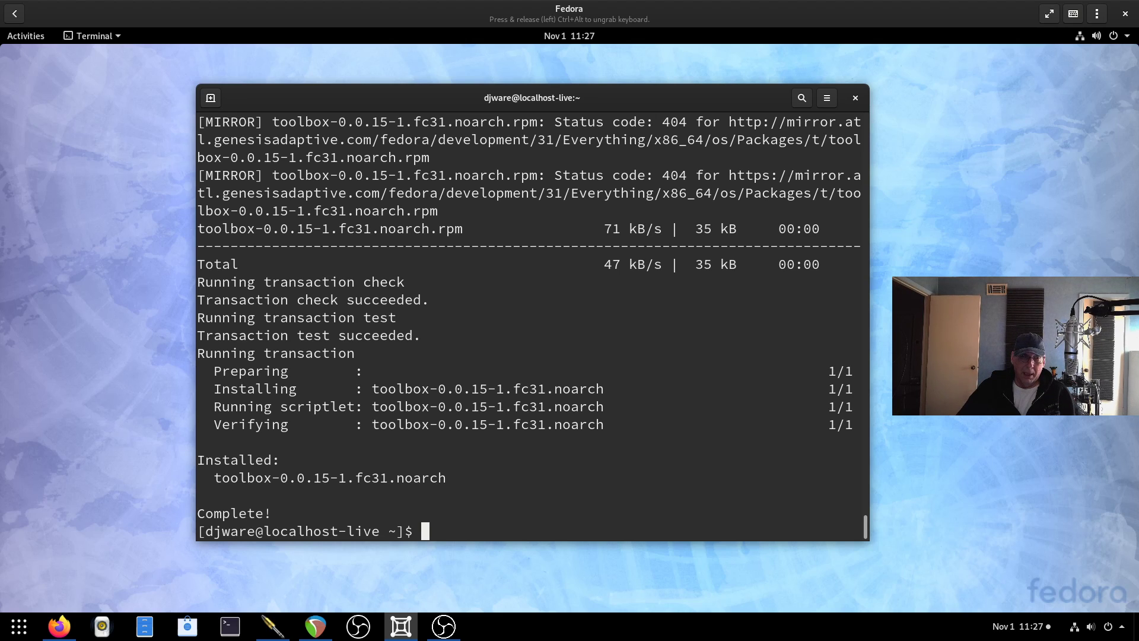
Check that podman is available, confirming version 1.6.2 with podman --version.
{"action": "type", "text": "podman"}
{"action": "key", "text": "Return"}
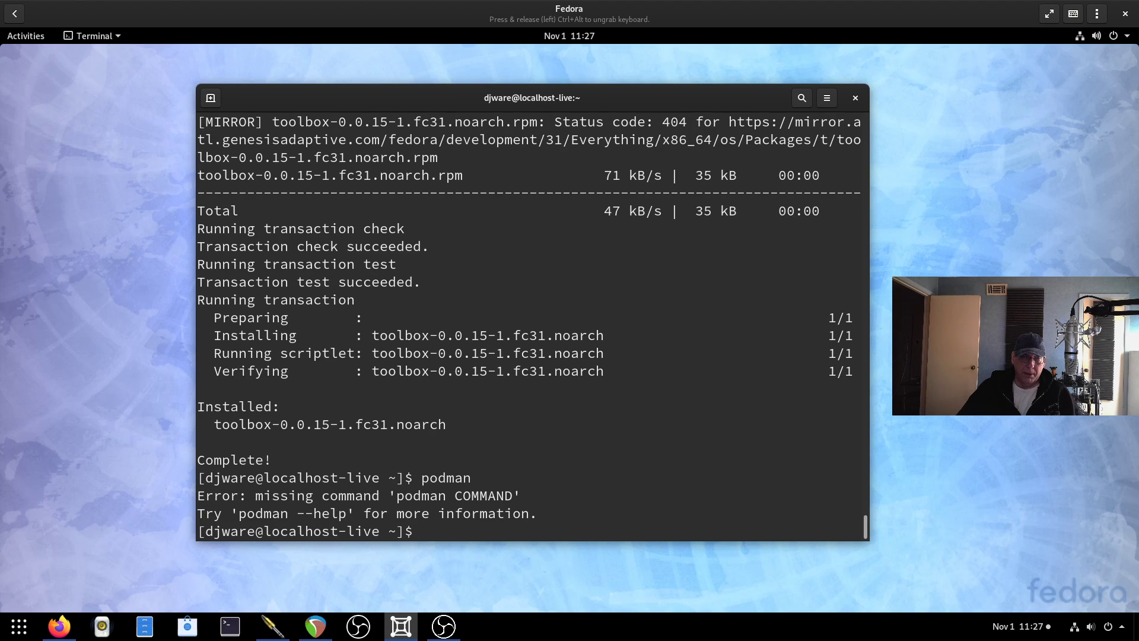
{"action": "type", "text": "podman --version"}
{"action": "key", "text": "Return"}
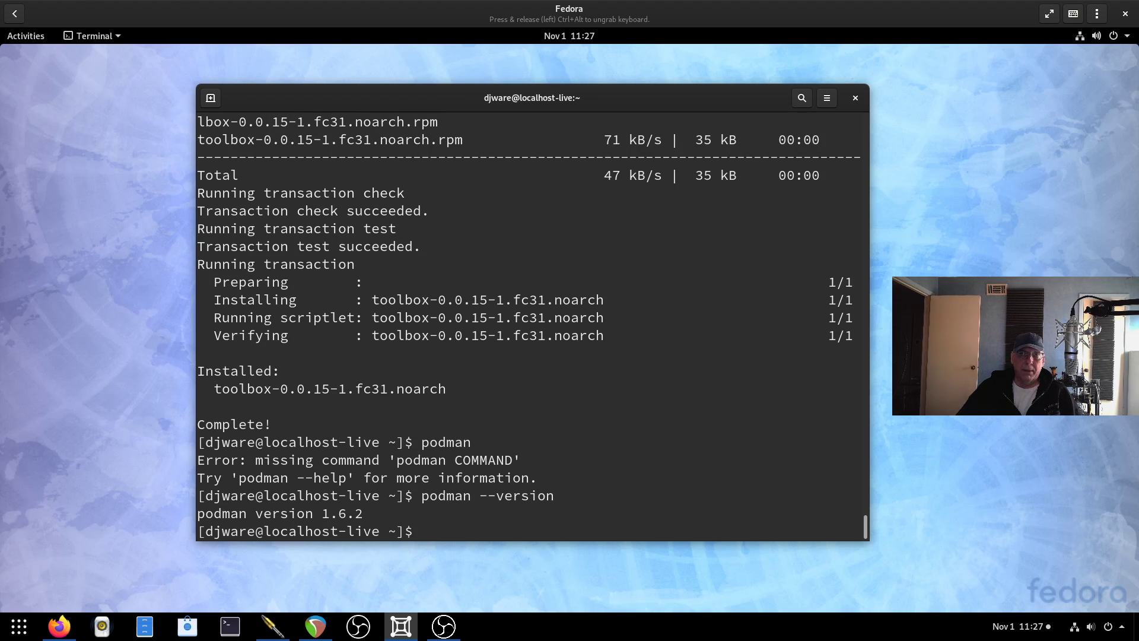
Check the sshd service status with sudo systemctl status sshd, then quit the output.
{"action": "type", "text": "sudo"}
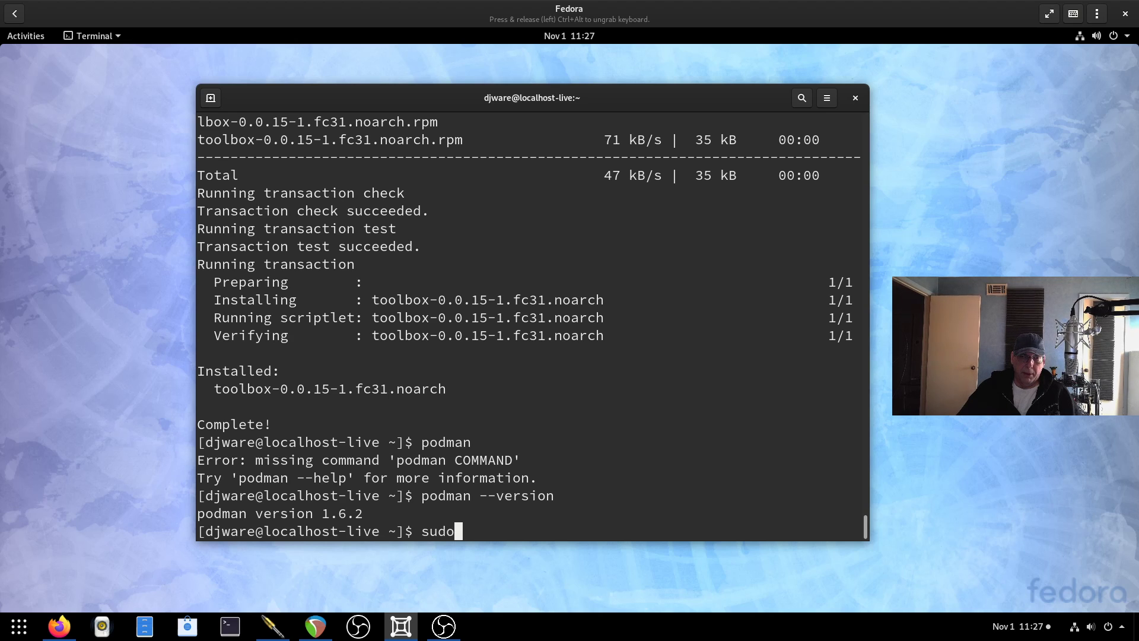
{"action": "type", "text": " reboot now"}
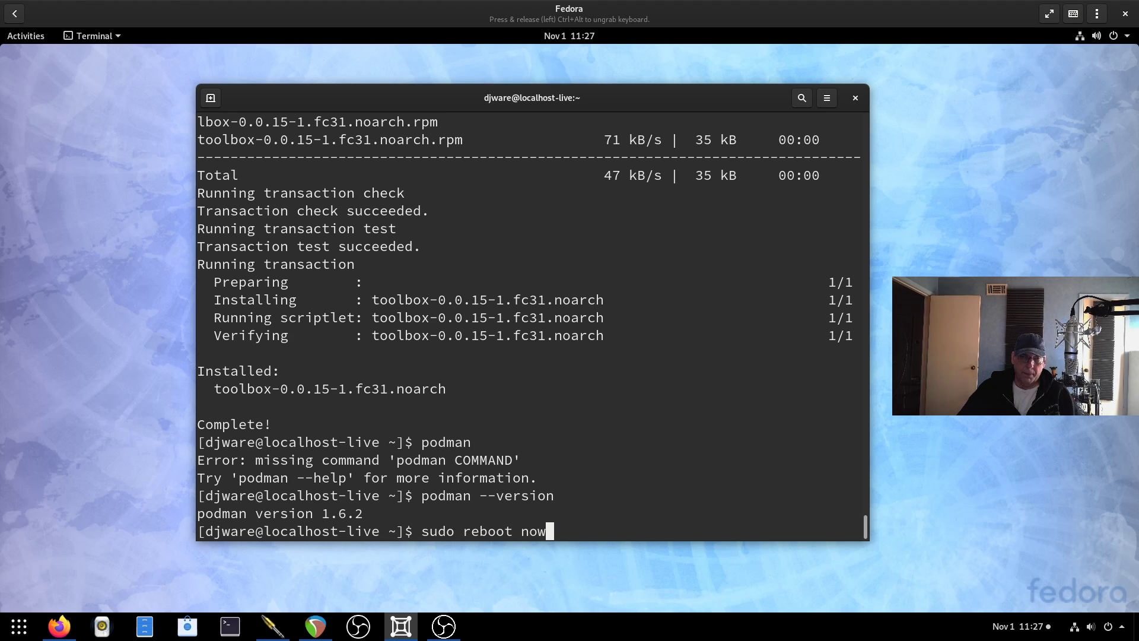
{"action": "key", "text": "BackSpace"}
{"action": "key", "text": "BackSpace"}
{"action": "key", "text": "BackSpace"}
{"action": "key", "text": "BackSpace"}
{"action": "key", "text": "BackSpace"}
{"action": "key", "text": "BackSpace"}
{"action": "key", "text": "BackSpace"}
{"action": "key", "text": "BackSpace"}
{"action": "key", "text": "BackSpace"}
{"action": "key", "text": "BackSpace"}
{"action": "key", "text": "BackSpace"}
{"action": "key", "text": "BackSpace"}
{"action": "key", "text": "BackSpace"}
{"action": "key", "text": "BackSpace"}
{"action": "key", "text": "BackSpace"}
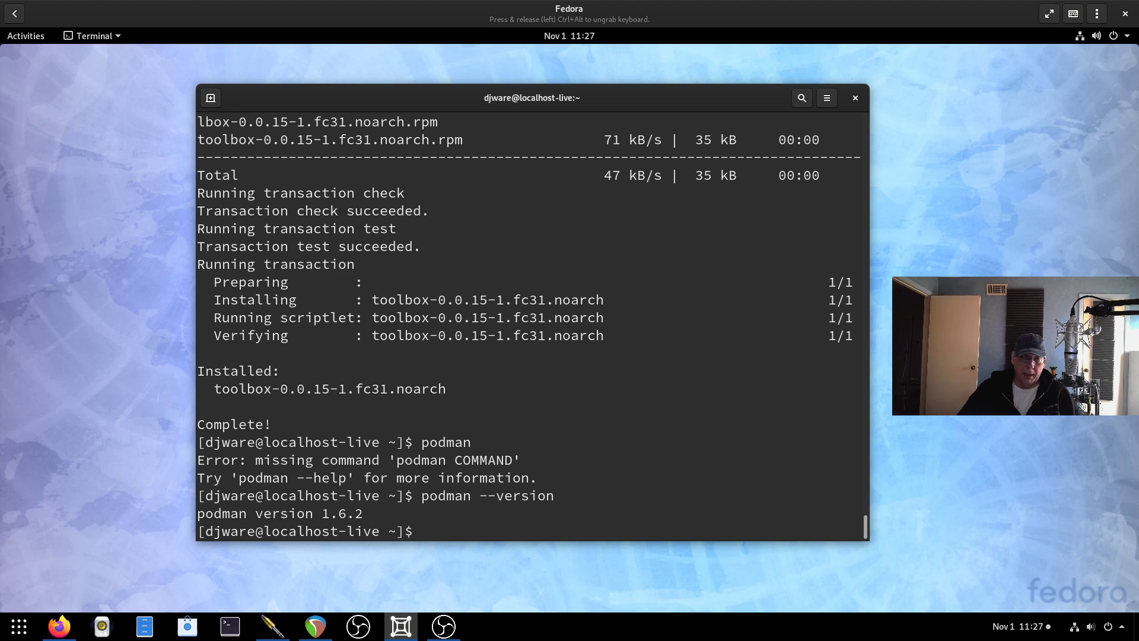
{"action": "type", "text": "sudo systemctl s"}
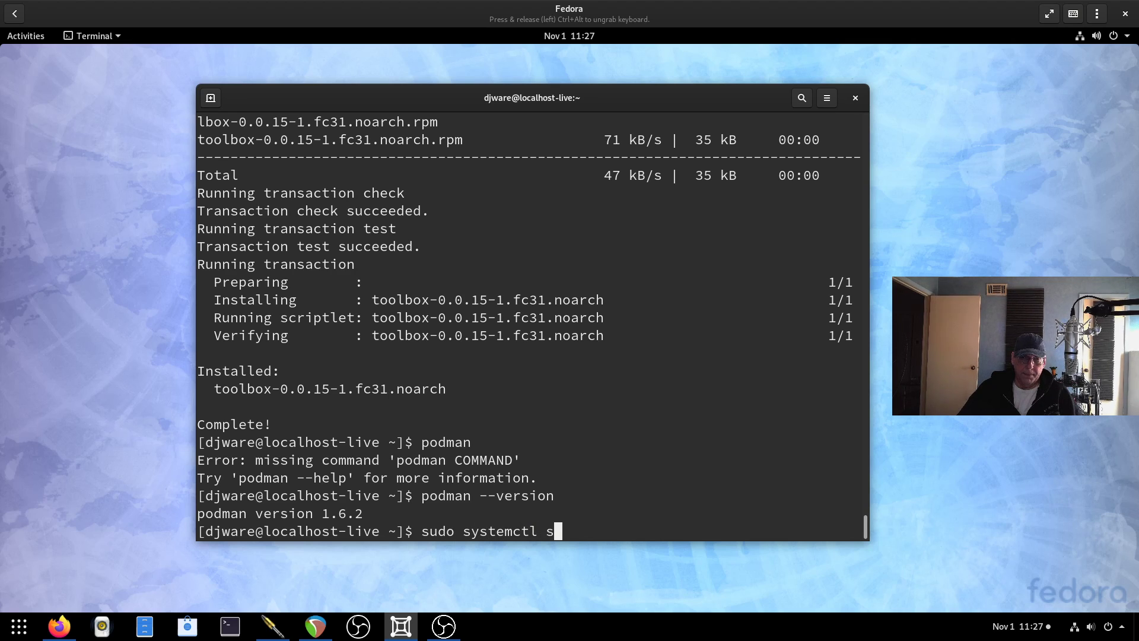
{"action": "type", "text": "tatus ssh"}
{"action": "key", "text": "Return"}
{"action": "key", "text": "Up"}
{"action": "type", "text": "d"}
{"action": "key", "text": "Return"}
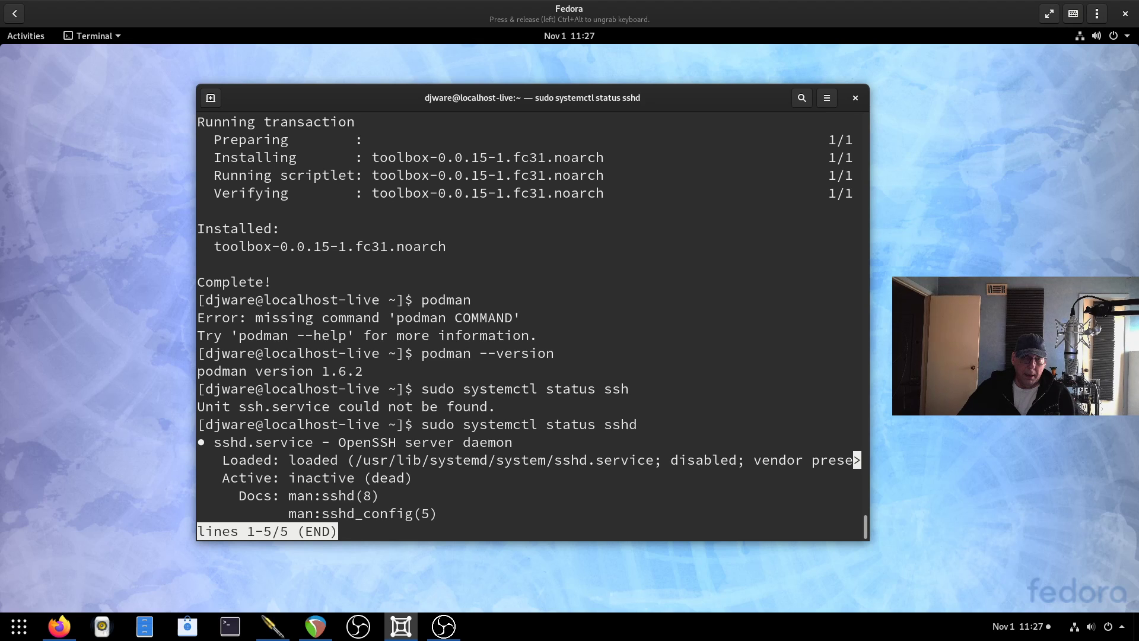
{"action": "key", "text": "q"}
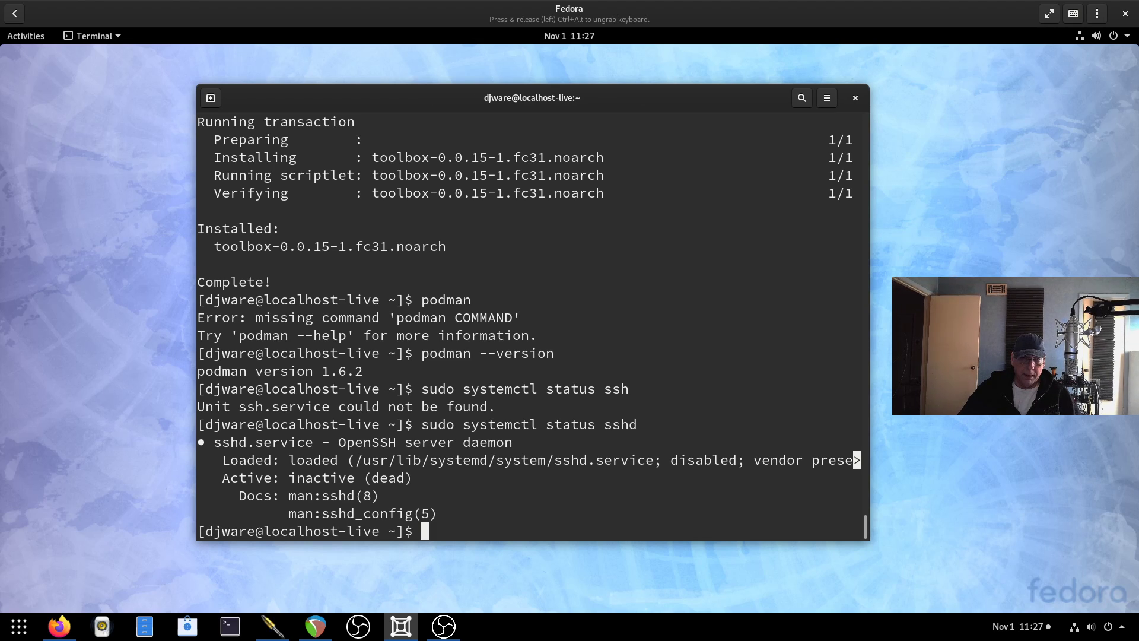
Enable sshd at boot with sudo systemctl enable sshd, then run sudo reboot now.
{"action": "type", "text": "sudo system"}
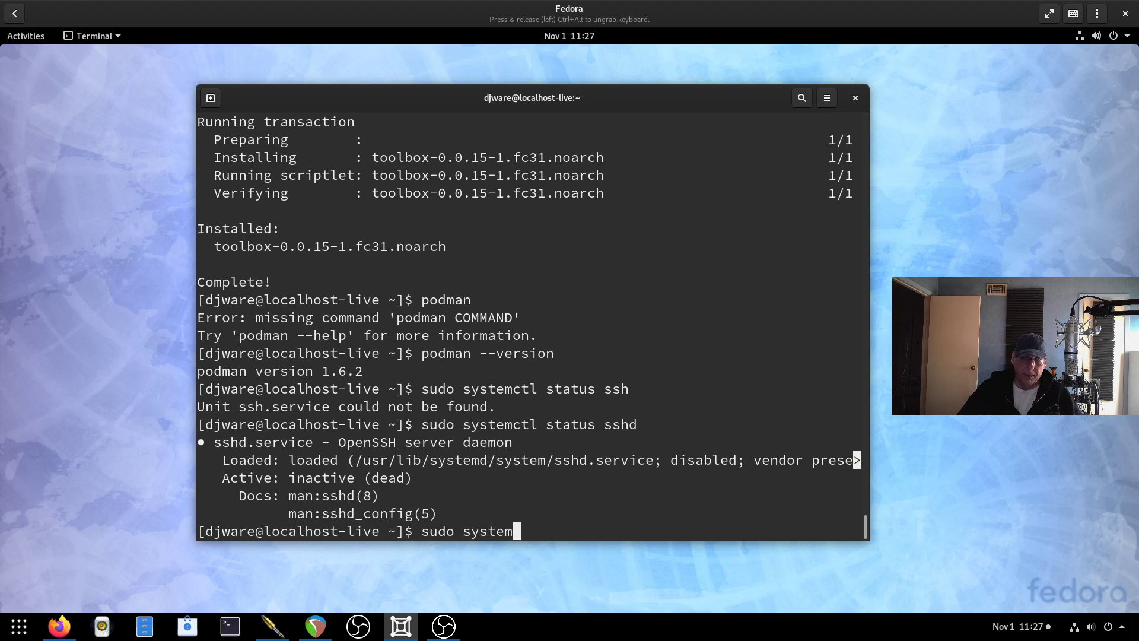
{"action": "type", "text": "ctl enm"}
{"action": "key", "text": "BackSpace"}
{"action": "type", "text": "able sshd"}
{"action": "key", "text": "Return"}
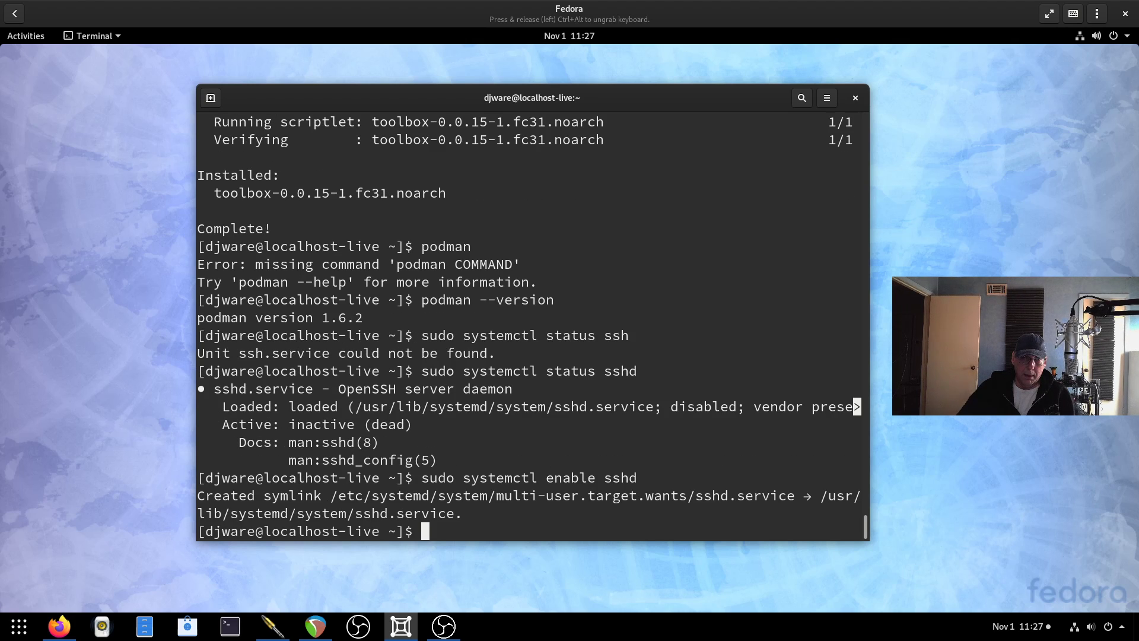
{"action": "type", "text": "sudo reboot now"}
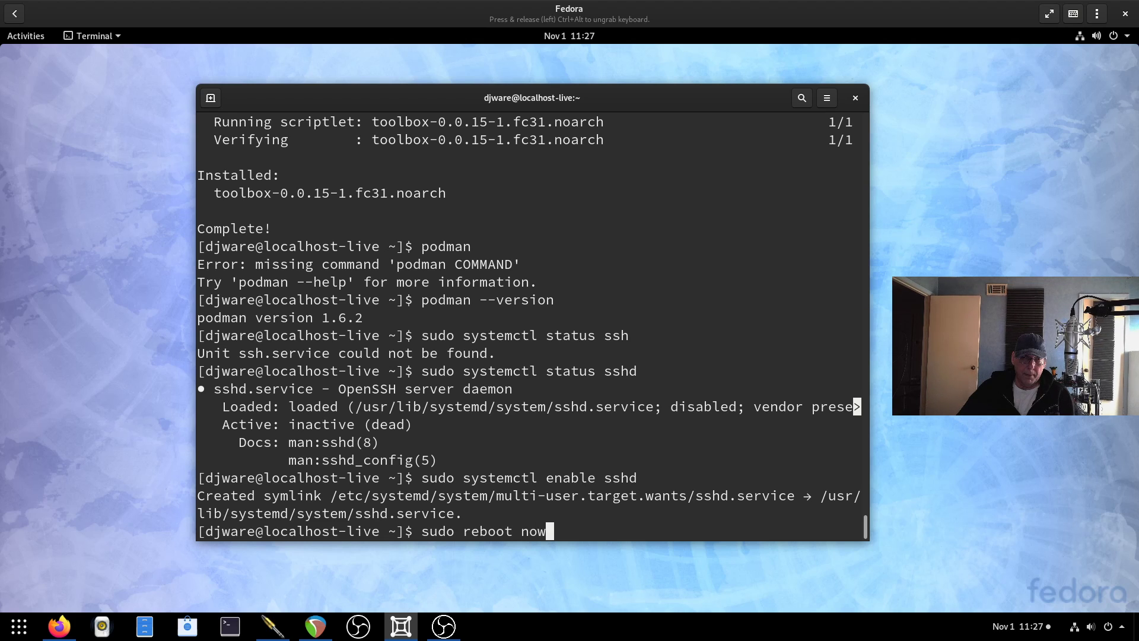
{"action": "key", "text": "Return"}
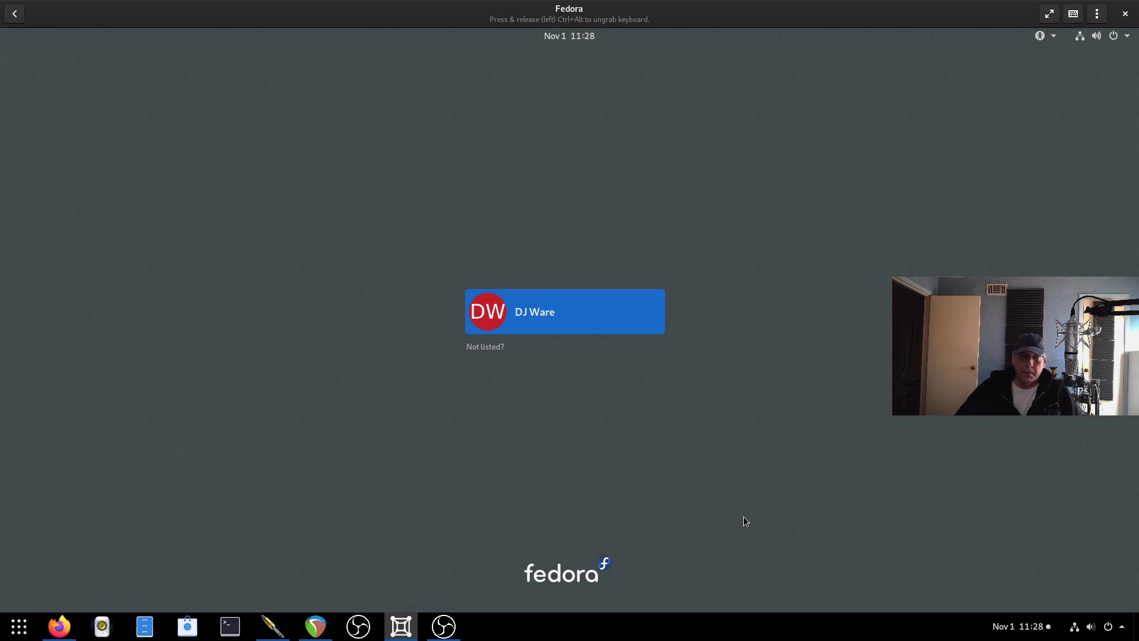
Log in to the user account with its password and open the Activities overview.
{"action": "left_click", "coordinate": [598, 304]}
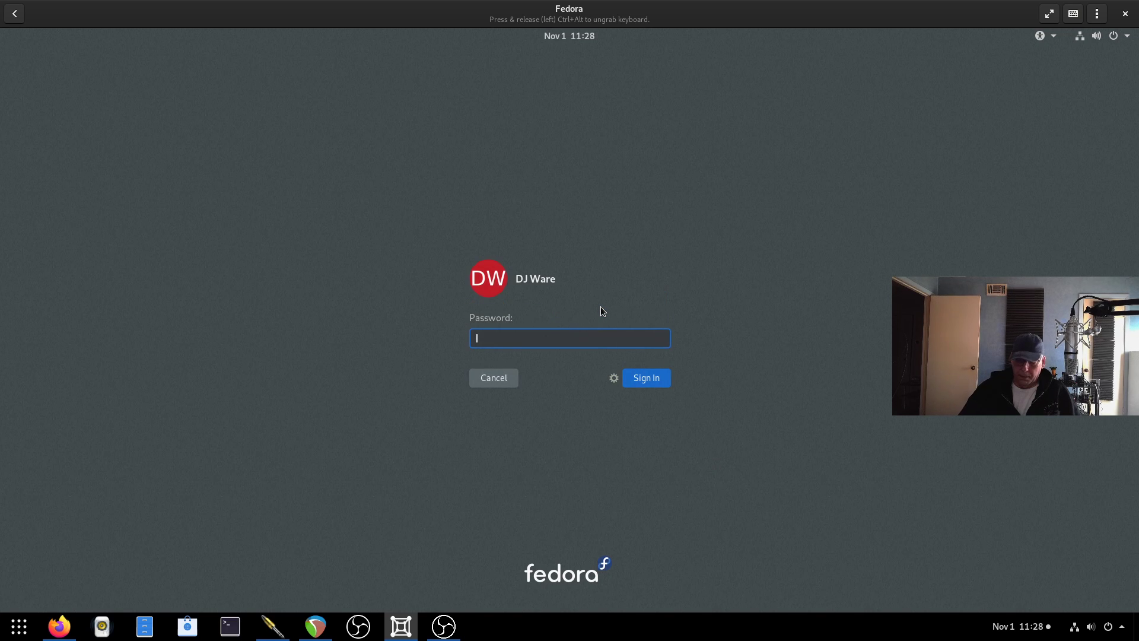
{"action": "type", "text": "p**********"}
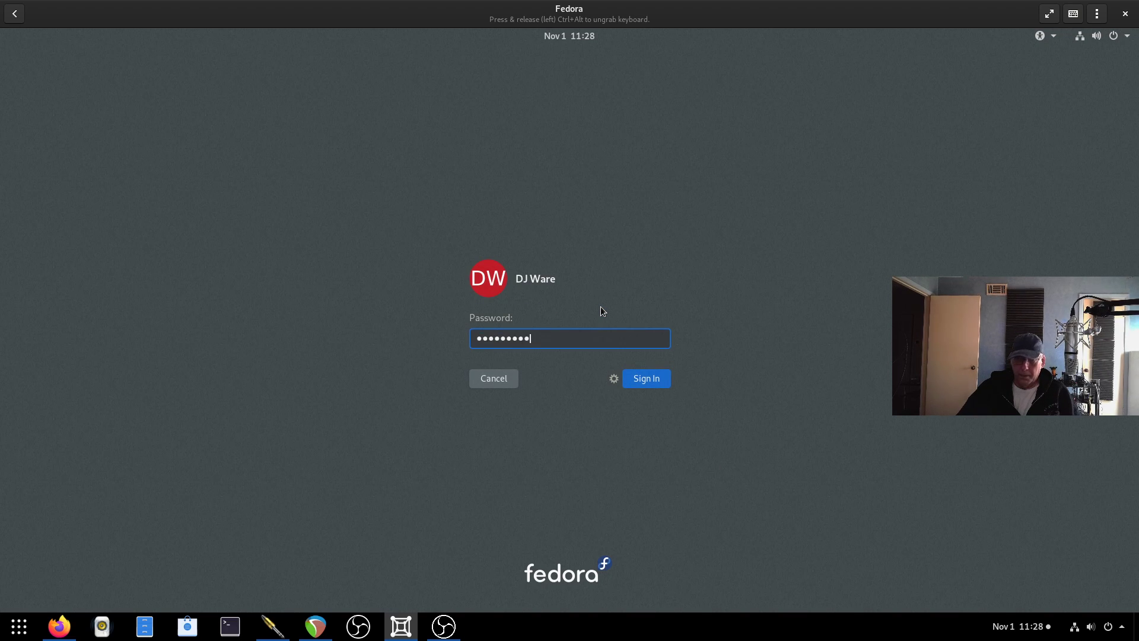
{"action": "key", "text": "Return"}
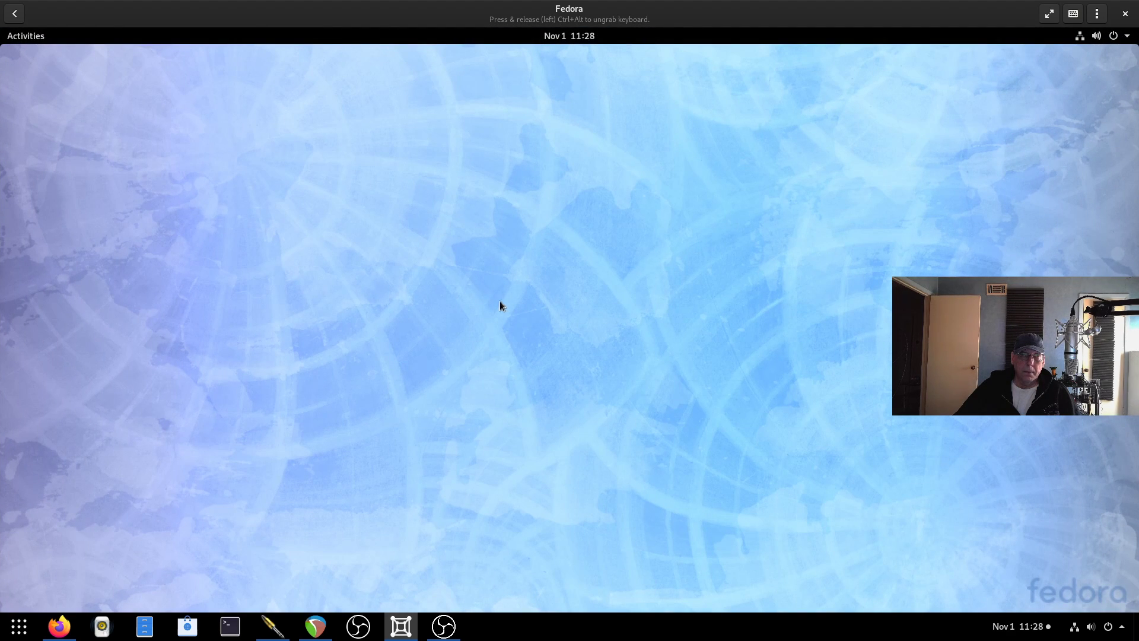
{"action": "left_click", "coordinate": [29, 37]}
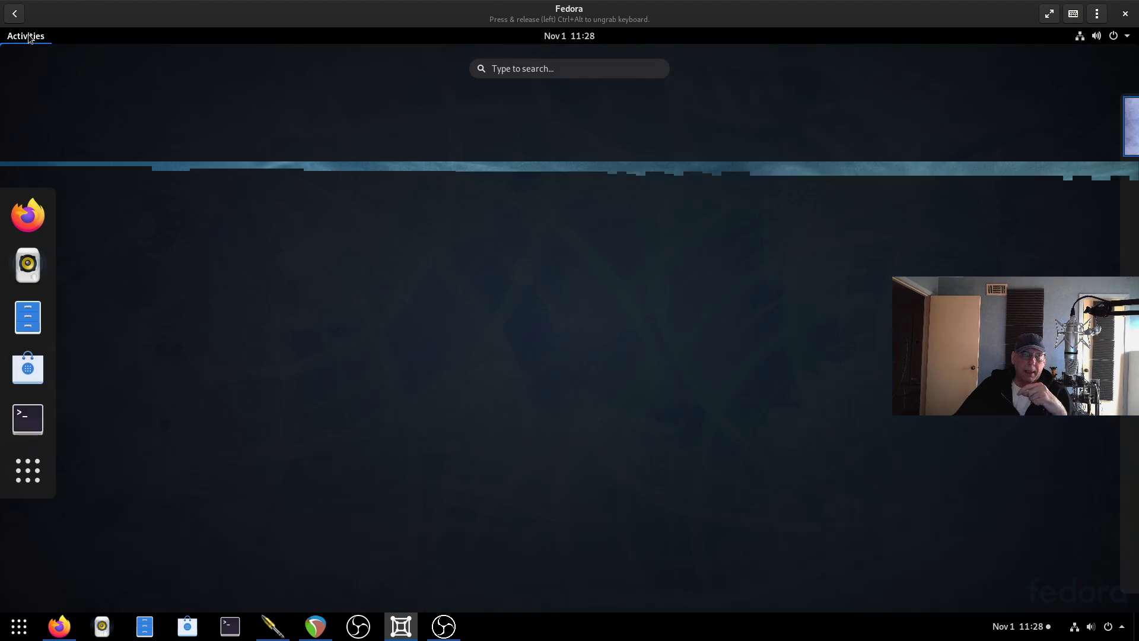
Open an enlarged-text terminal and run toolbox create, accepting the fedora-toolbox:31 image download.
{"action": "left_click", "coordinate": [27, 415]}
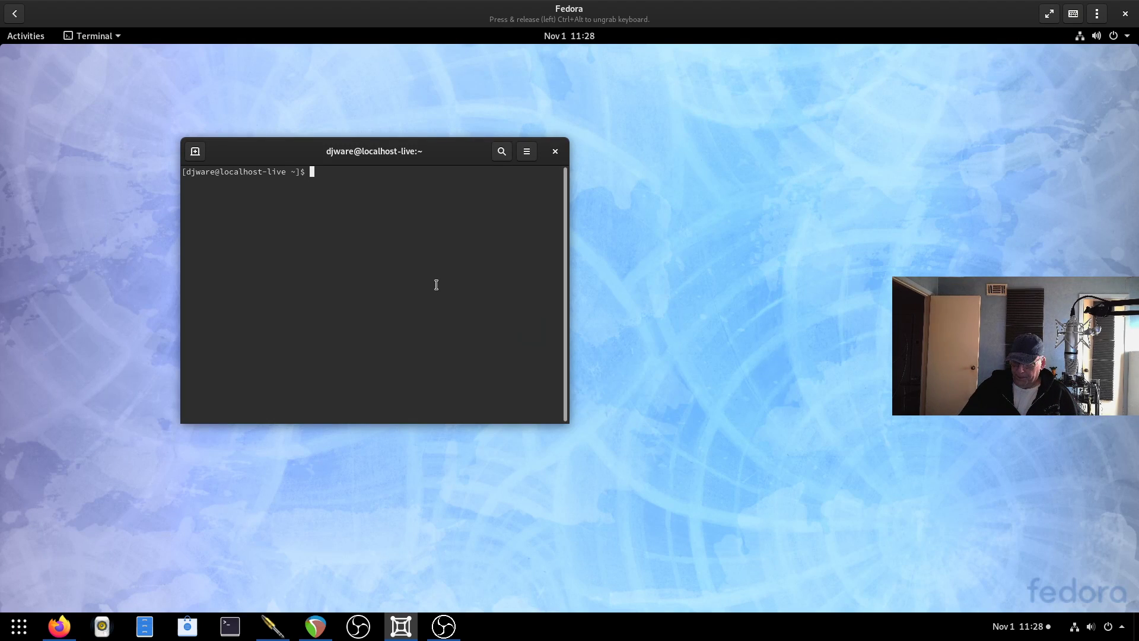
{"action": "key", "text": "ctrl+plus"}
{"action": "key", "text": "ctrl+plus"}
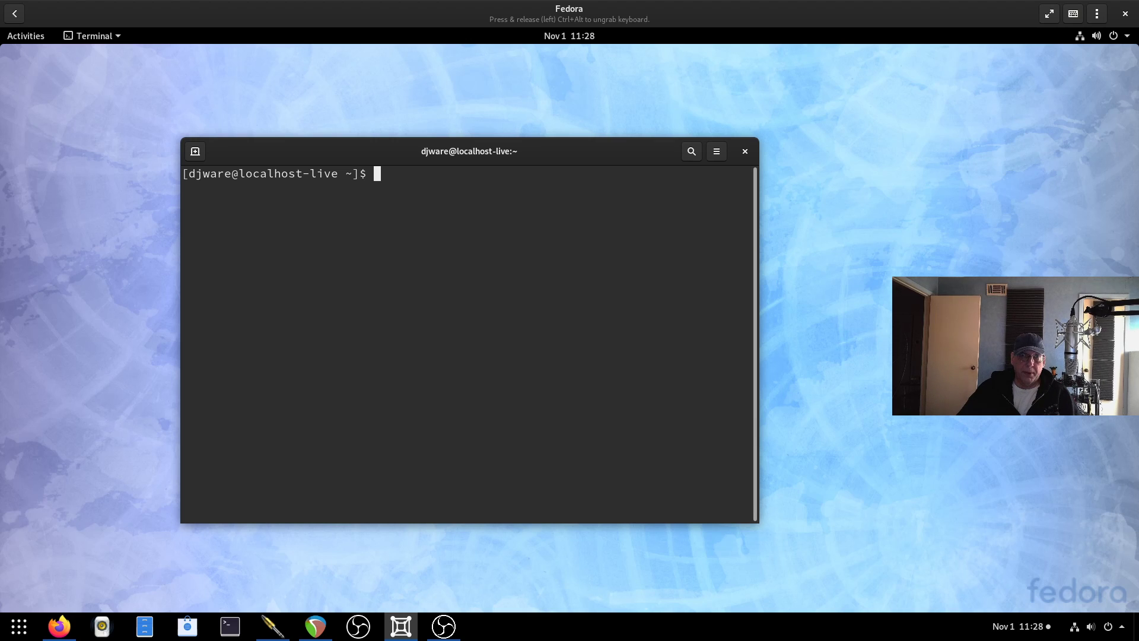
{"action": "type", "text": "toolbox "}
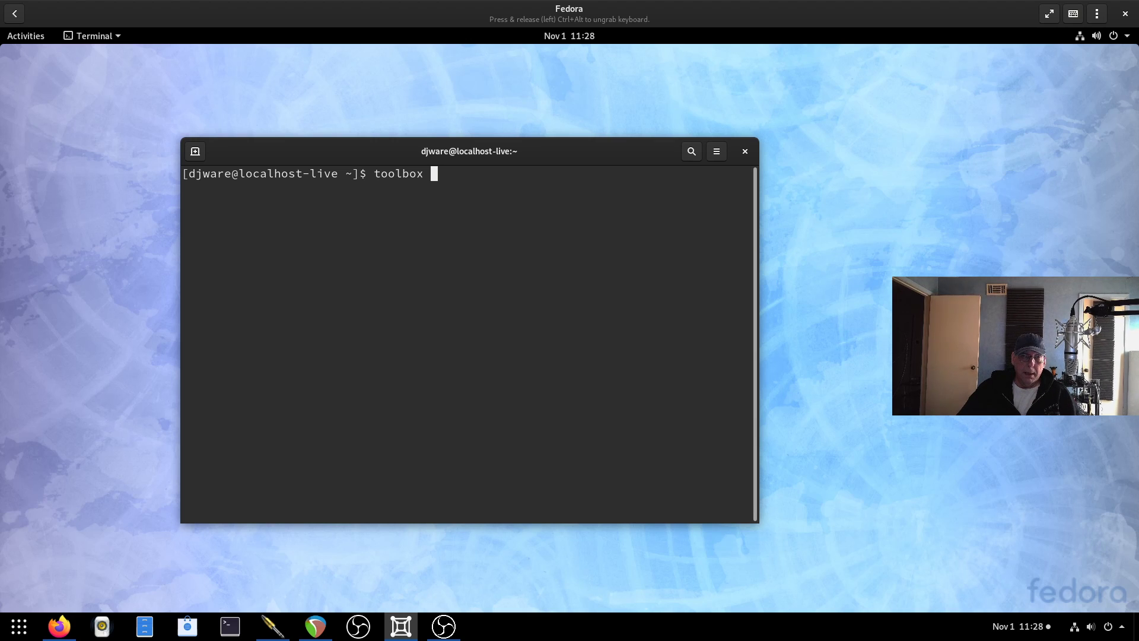
{"action": "type", "text": "creat"}
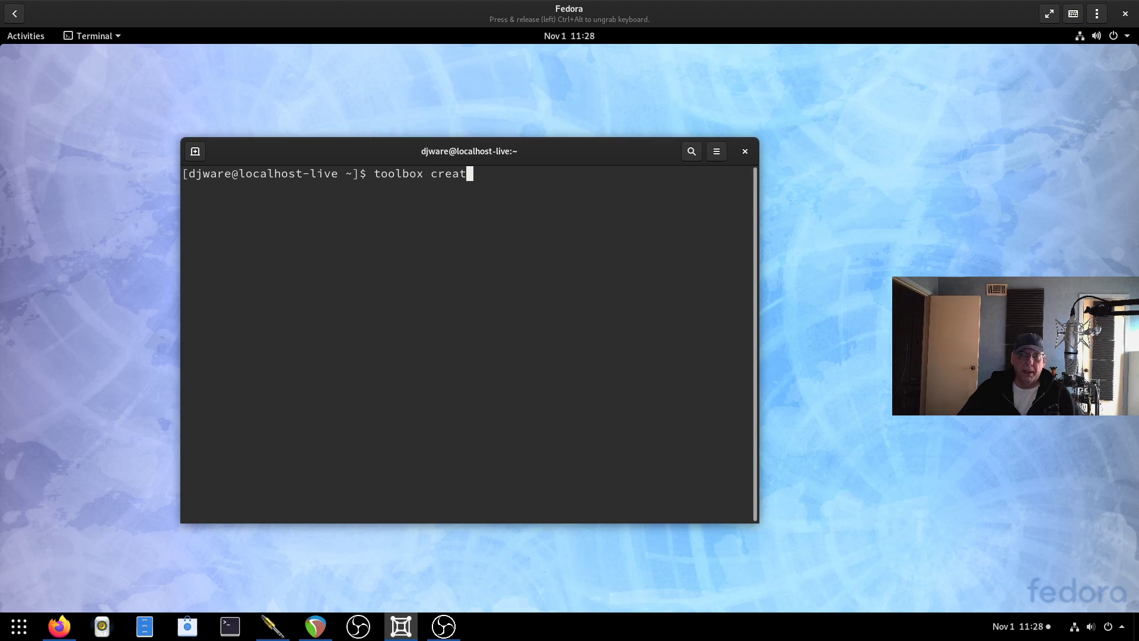
{"action": "type", "text": "e"}
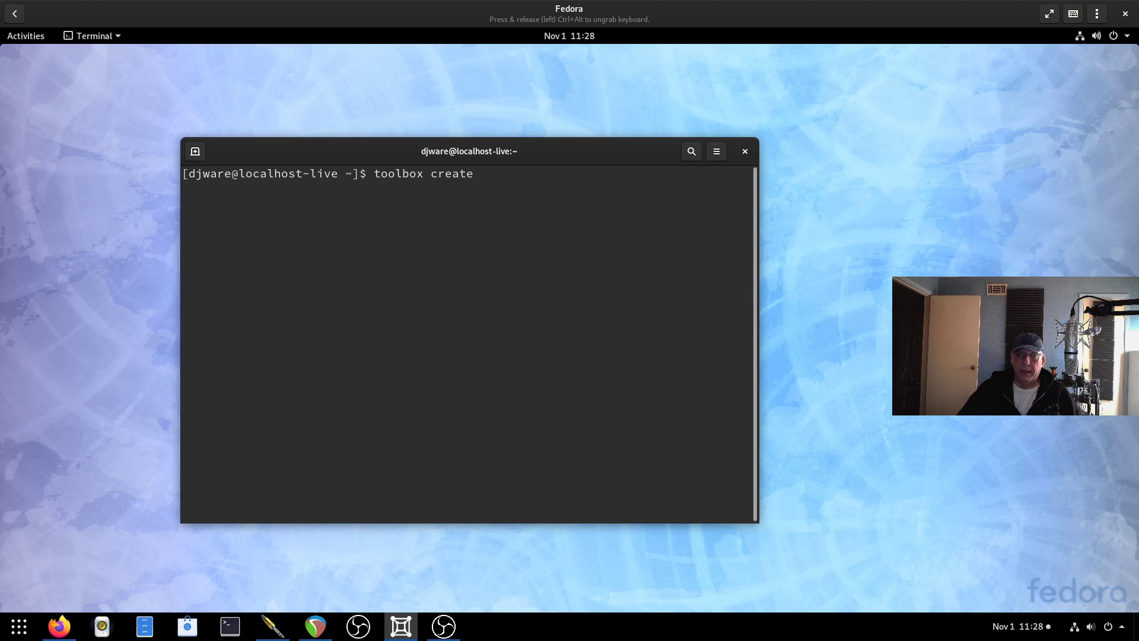
{"action": "key", "text": "Return"}
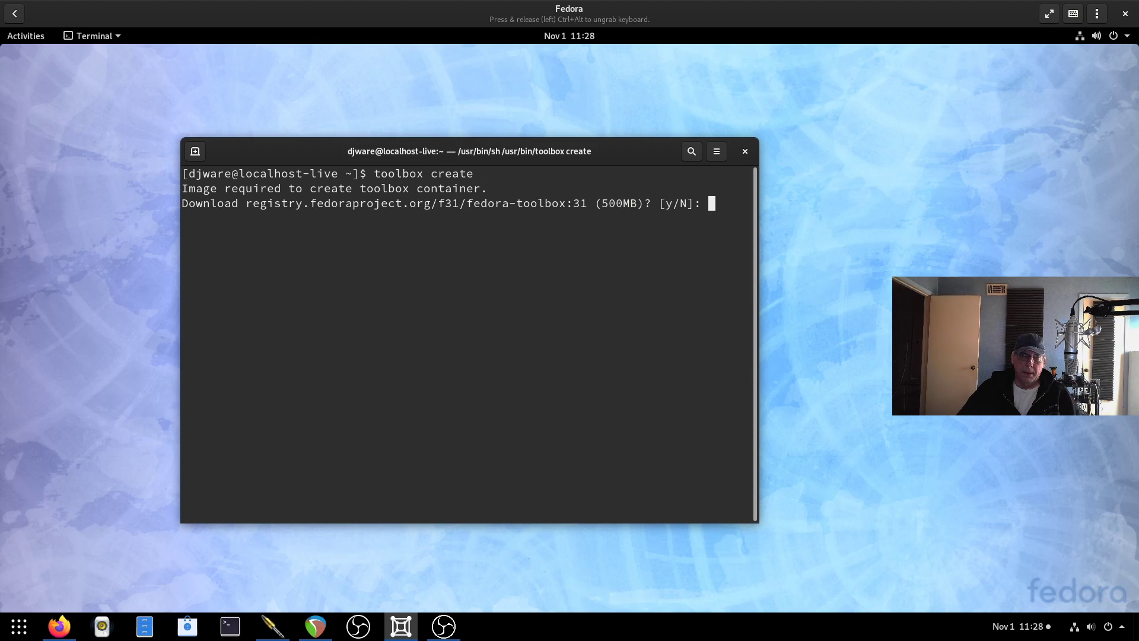
{"action": "type", "text": "y"}
{"action": "key", "text": "Return"}
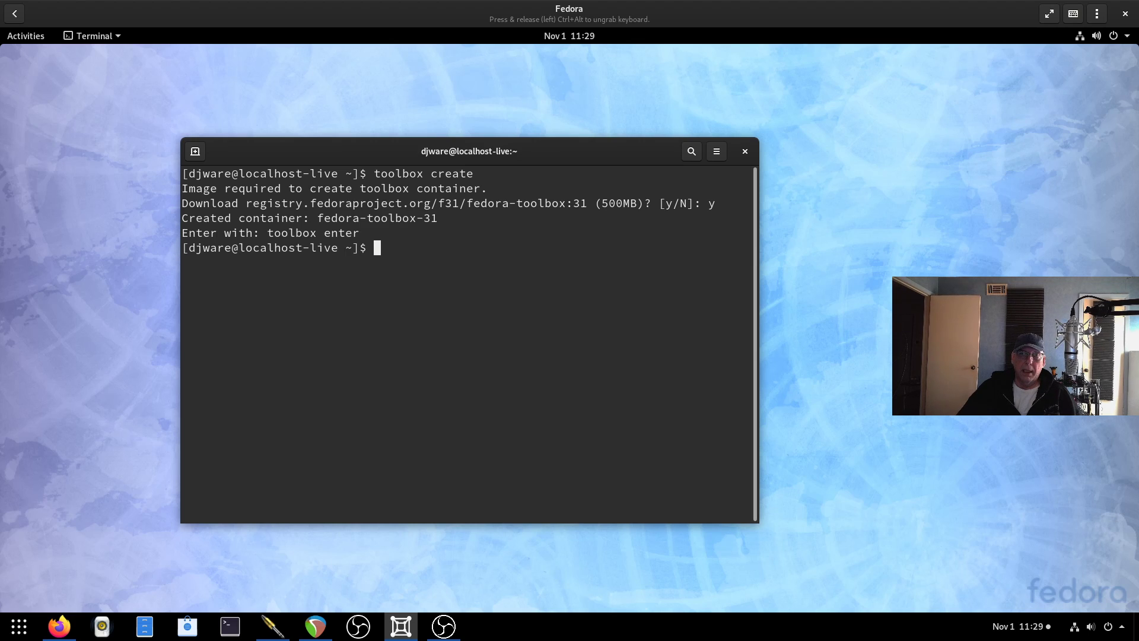
Run toolbox enter to open a shell inside the fedora-toolbox-31 container.
{"action": "type", "text": "toolbox enter"}
{"action": "key", "text": "Return"}
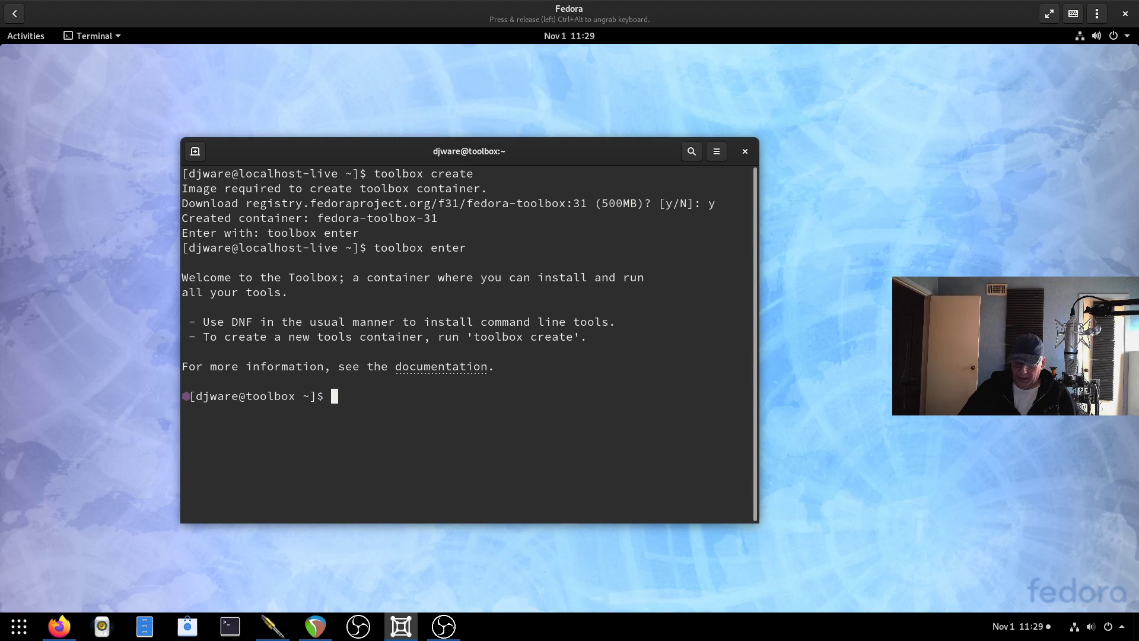
Search the toolbox repositories with dnf search htop, abandoning a started install command.
{"action": "type", "text": "dnf"}
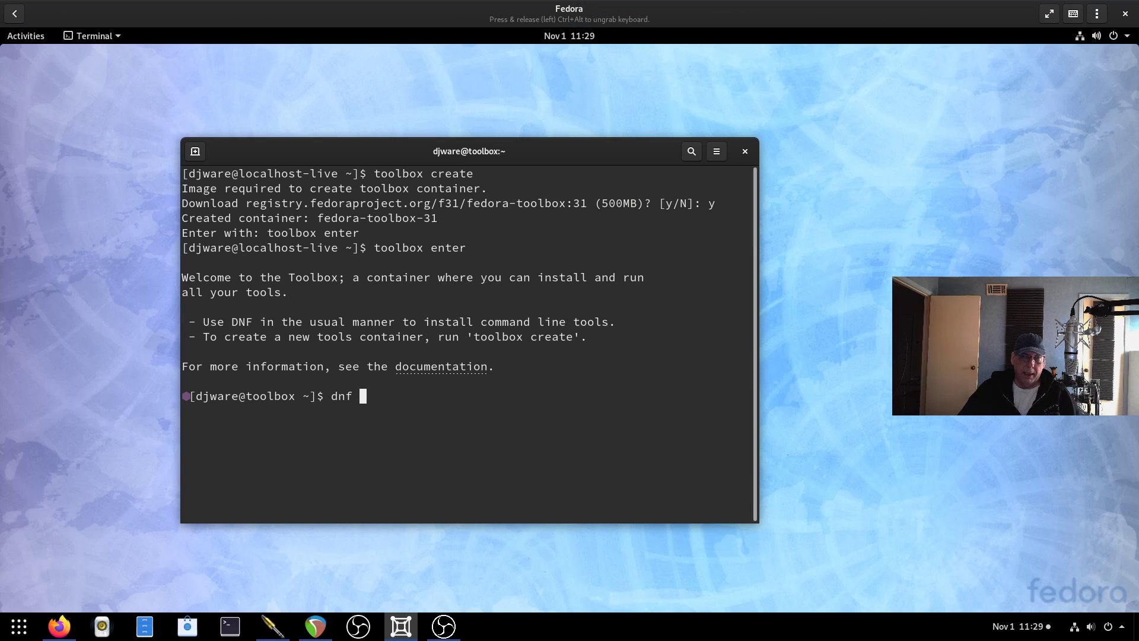
{"action": "type", "text": " search htop"}
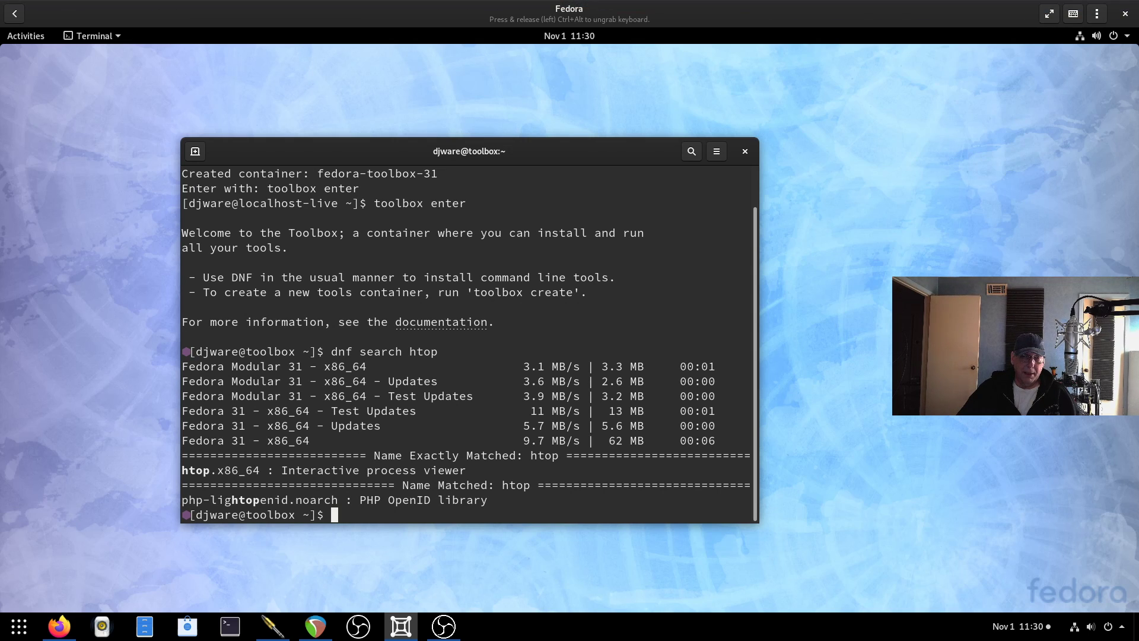
{"action": "type", "text": "sudo apt"}
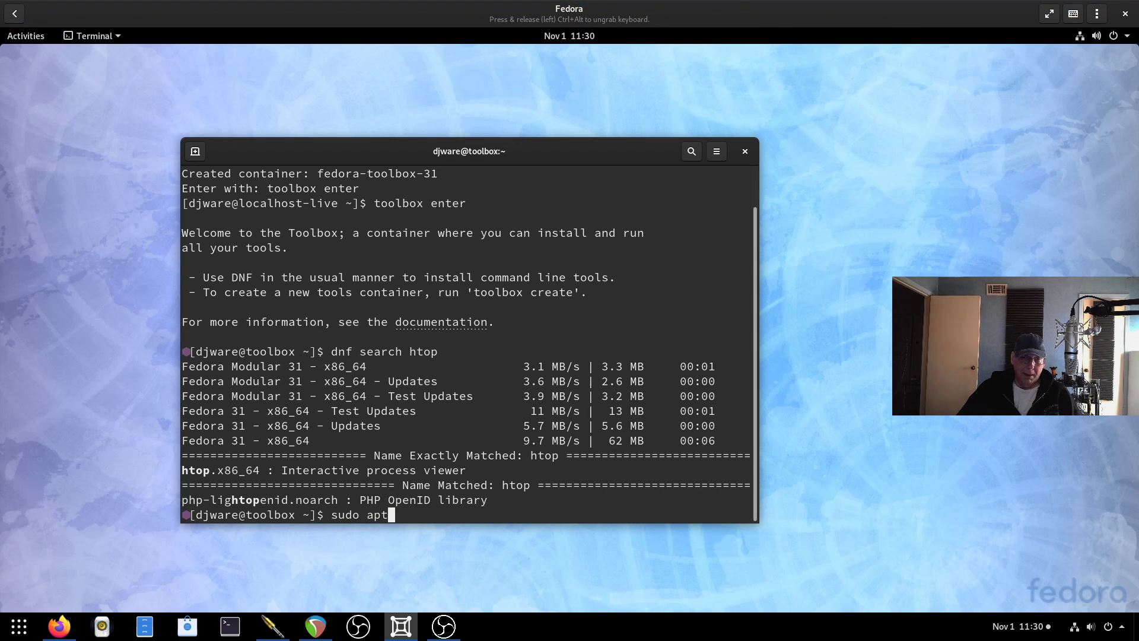
{"action": "key", "text": "BackSpace"}
{"action": "key", "text": "BackSpace"}
{"action": "key", "text": "BackSpace"}
{"action": "type", "text": "dnf ins"}
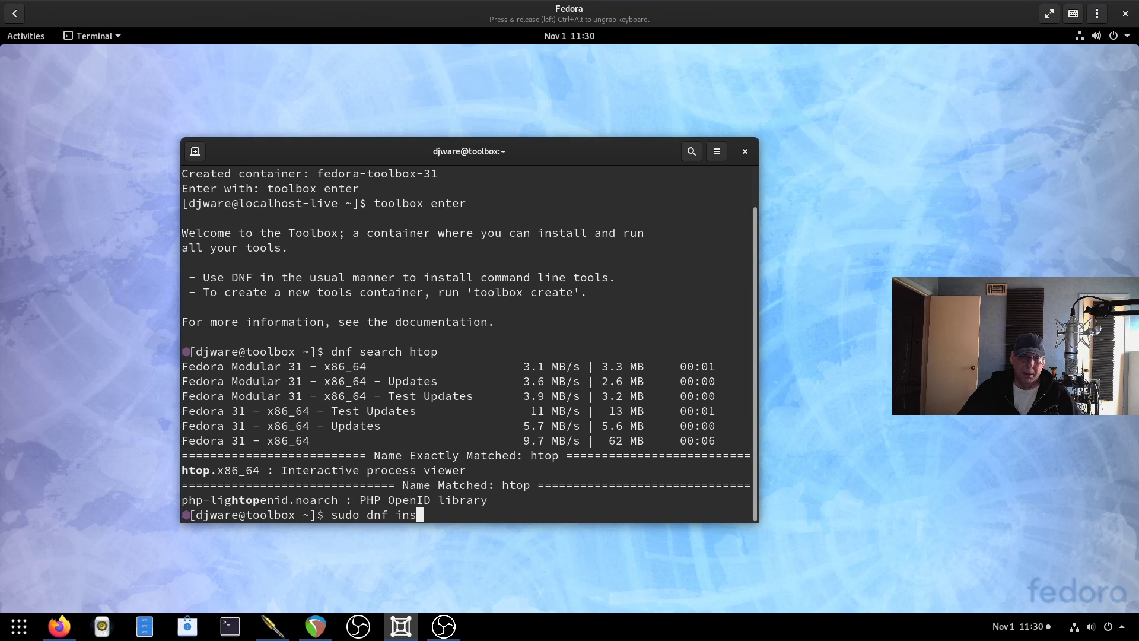
{"action": "type", "text": "tall hr"}
{"action": "key", "text": "BackSpace"}
{"action": "type", "text": "top"}
{"action": "key", "text": "BackSpace"}
{"action": "key", "text": "BackSpace"}
{"action": "key", "text": "BackSpace"}
{"action": "key", "text": "BackSpace"}
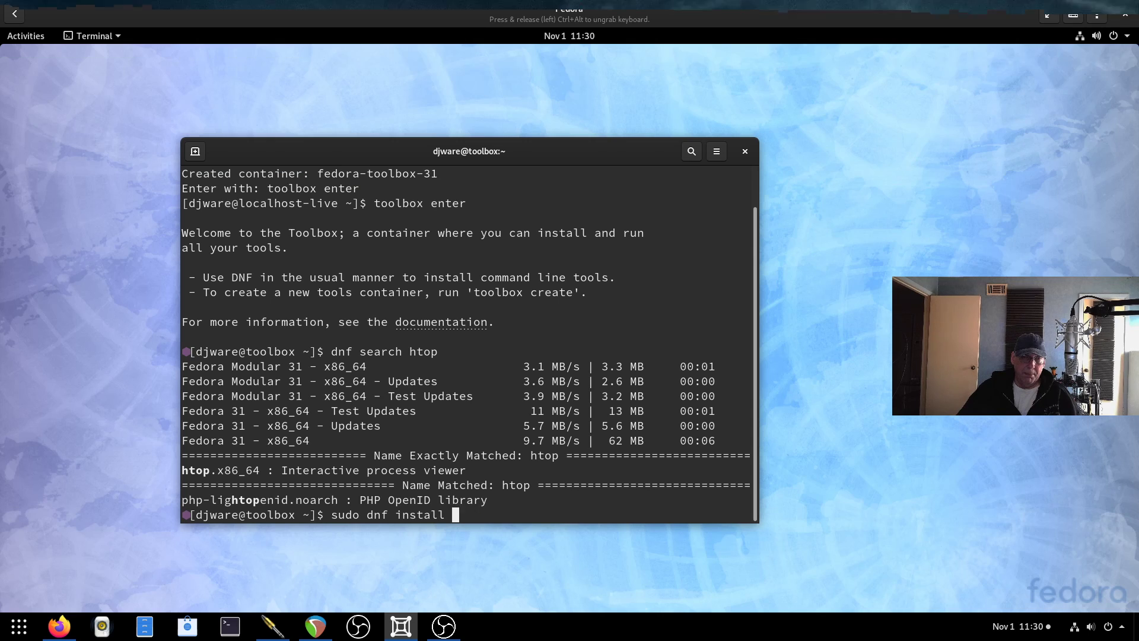
{"action": "key", "text": "BackSpace"}
{"action": "key", "text": "BackSpace"}
{"action": "key", "text": "BackSpace"}
{"action": "key", "text": "BackSpace"}
{"action": "key", "text": "BackSpace"}
{"action": "key", "text": "BackSpace"}
{"action": "key", "text": "BackSpace"}
{"action": "key", "text": "BackSpace"}
{"action": "key", "text": "BackSpace"}
{"action": "key", "text": "BackSpace"}
{"action": "key", "text": "BackSpace"}
{"action": "key", "text": "BackSpace"}
{"action": "key", "text": "BackSpace"}
{"action": "key", "text": "BackSpace"}
{"action": "key", "text": "BackSpace"}
{"action": "key", "text": "BackSpace"}
{"action": "key", "text": "BackSpace"}
Exit the toolbox and run free mem, showing 3979164 total memory and 3067900 swap.
{"action": "type", "text": "exit"}
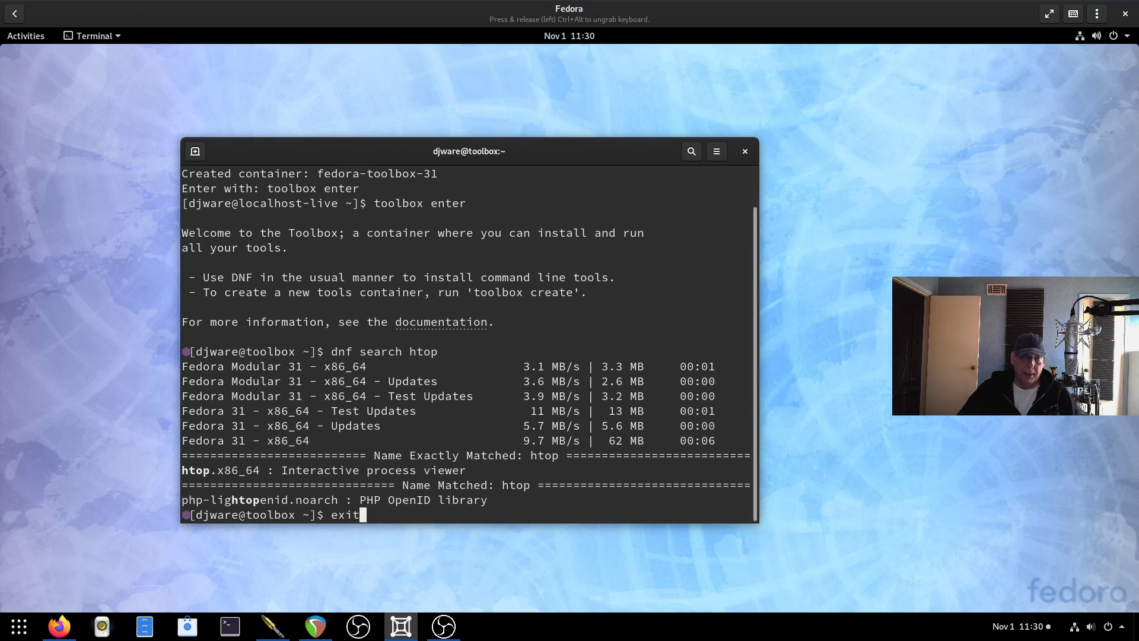
{"action": "key", "text": "Return"}
{"action": "type", "text": "free mem"}
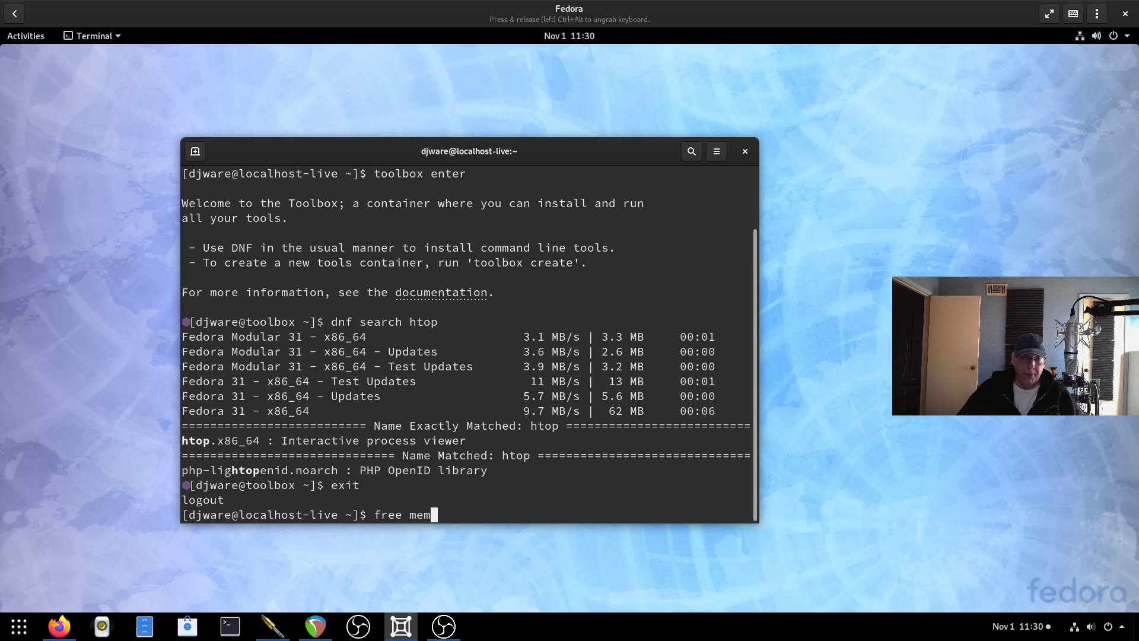
{"action": "key", "text": "Return"}
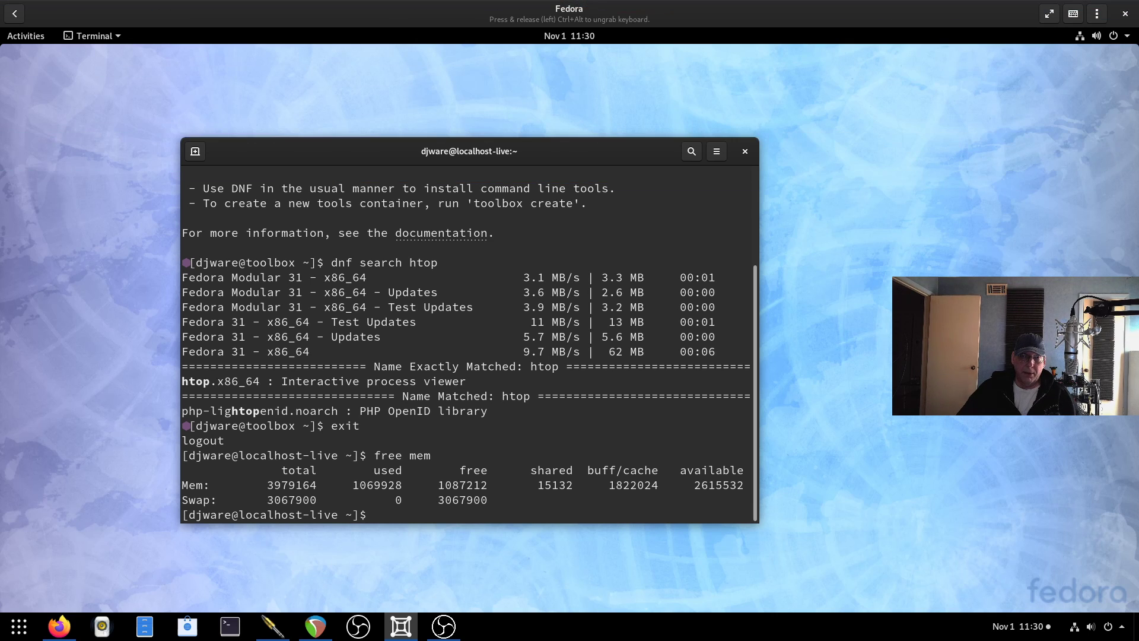
{"action": "left_click", "coordinate": [26, 36]}
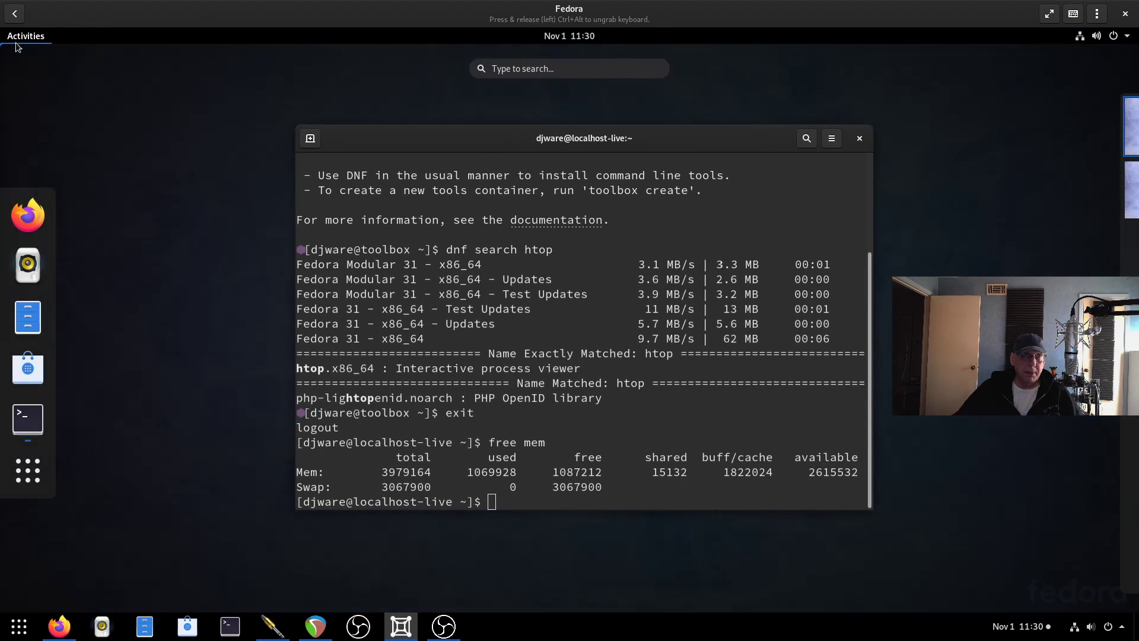
{"action": "left_click", "coordinate": [28, 470]}
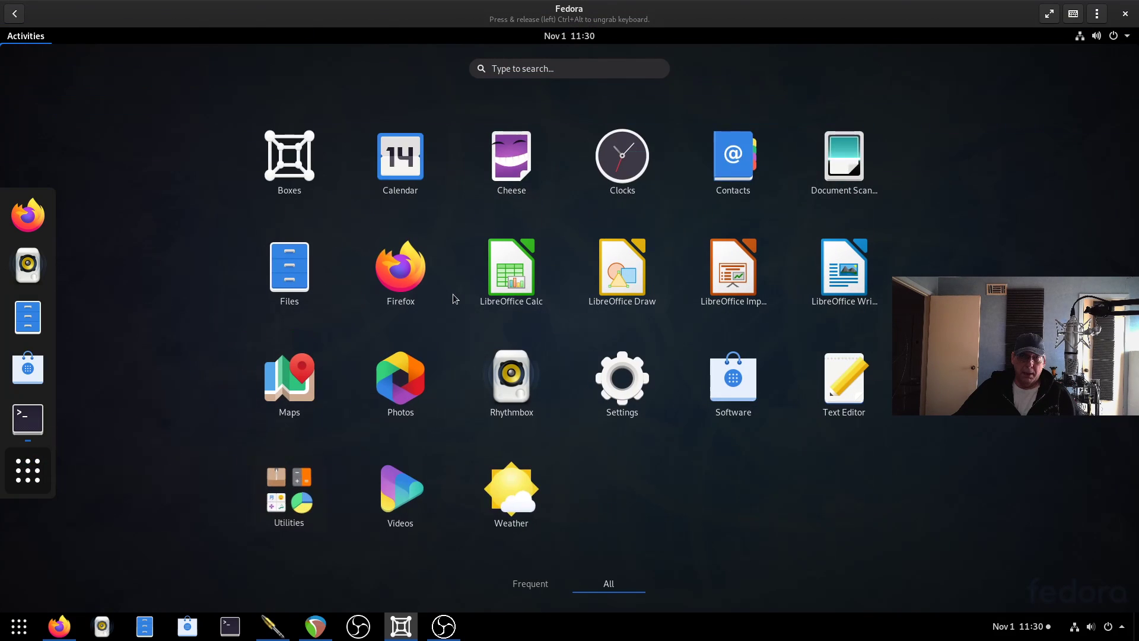
{"action": "left_click", "coordinate": [308, 490]}
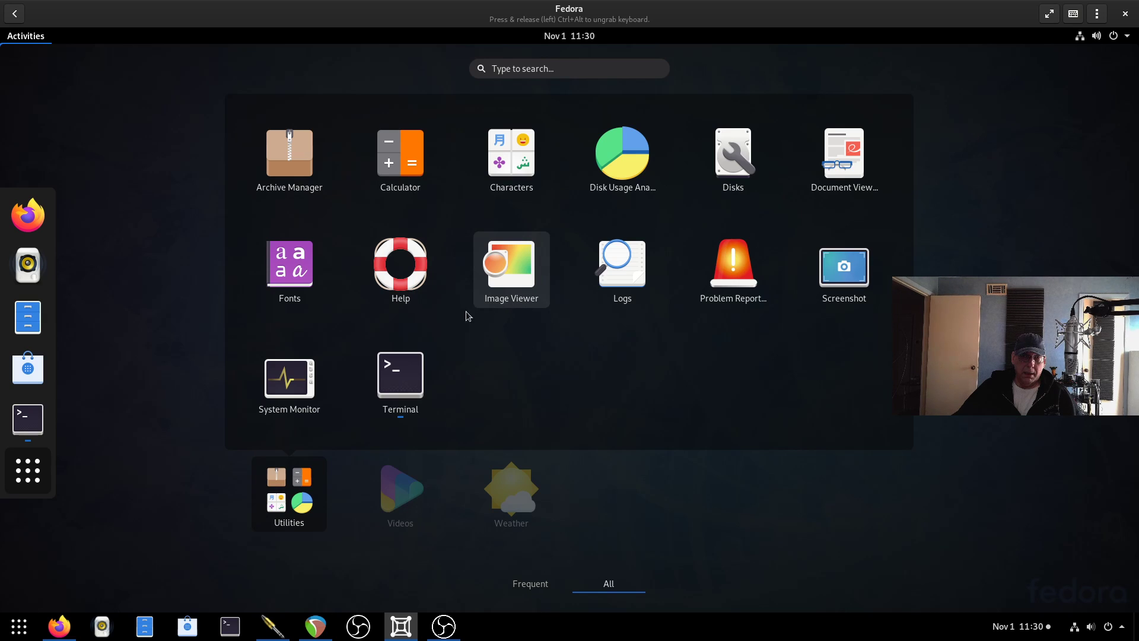
{"action": "left_click", "coordinate": [306, 392]}
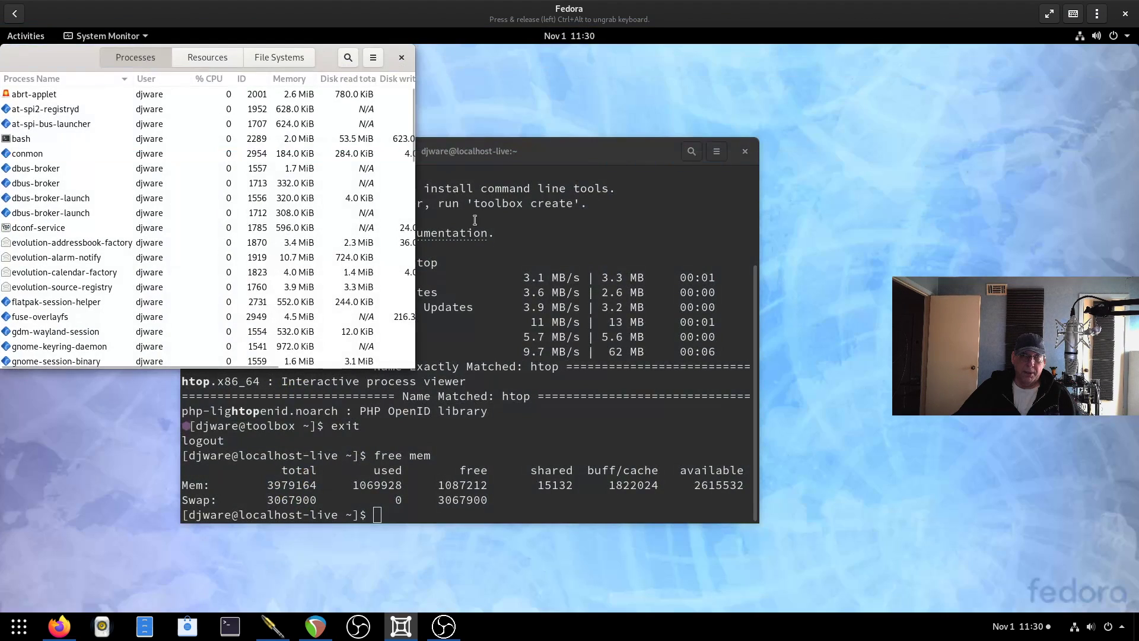
{"action": "left_click_drag", "start_coordinate": [214, 62], "coordinate": [470, 92]}
{"action": "left_click", "coordinate": [466, 84]}
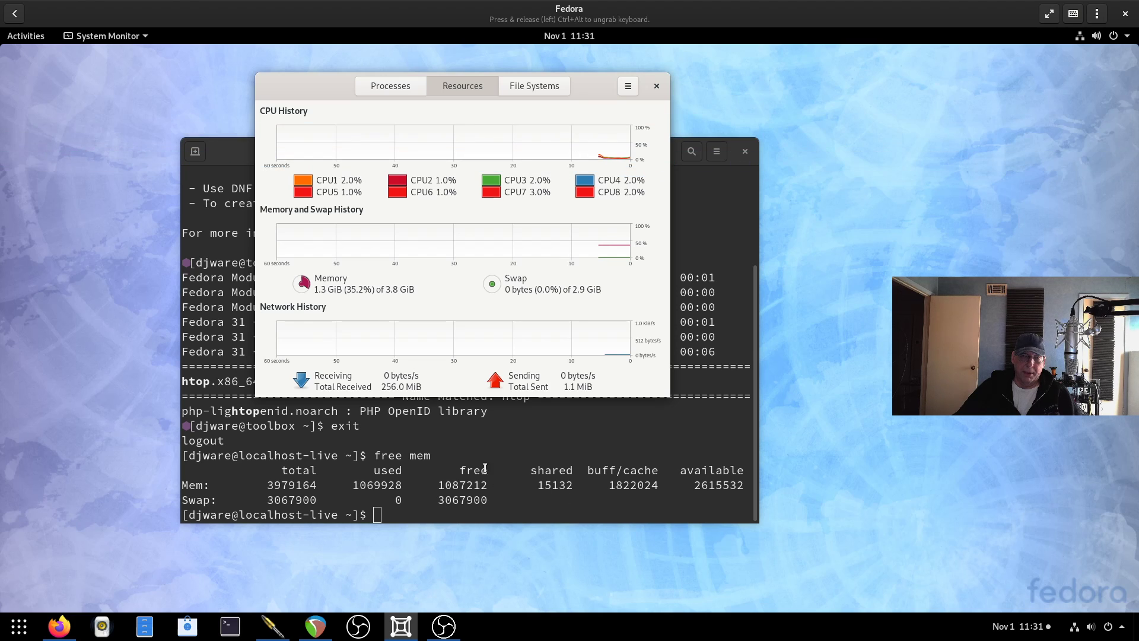
{"action": "left_click", "coordinate": [514, 505]}
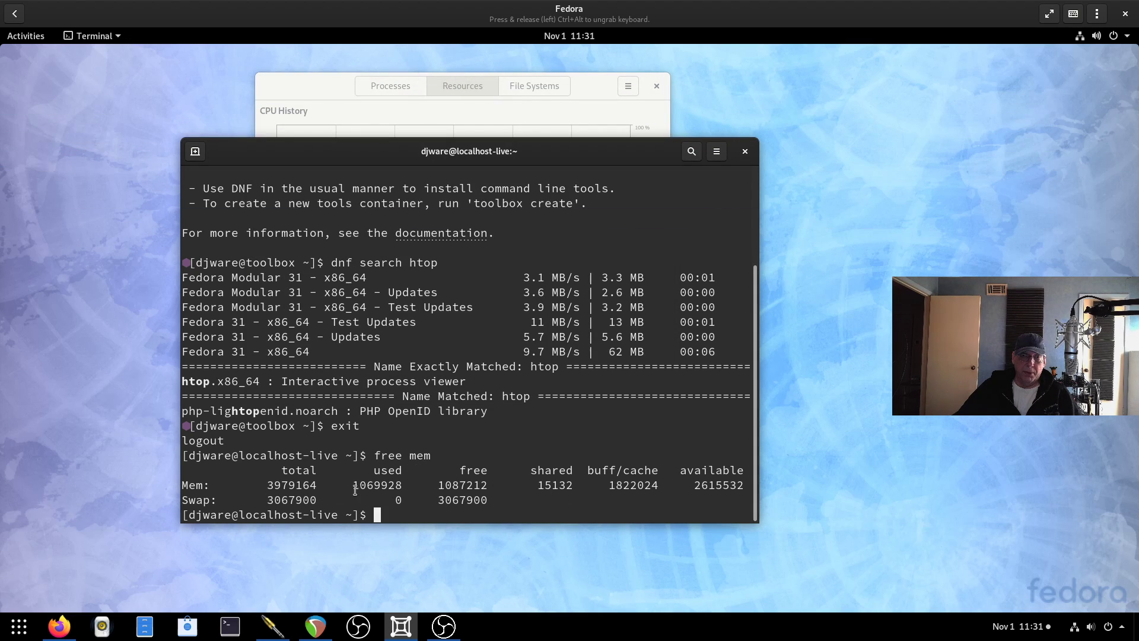
{"action": "left_click_drag", "start_coordinate": [352, 487], "coordinate": [396, 486]}
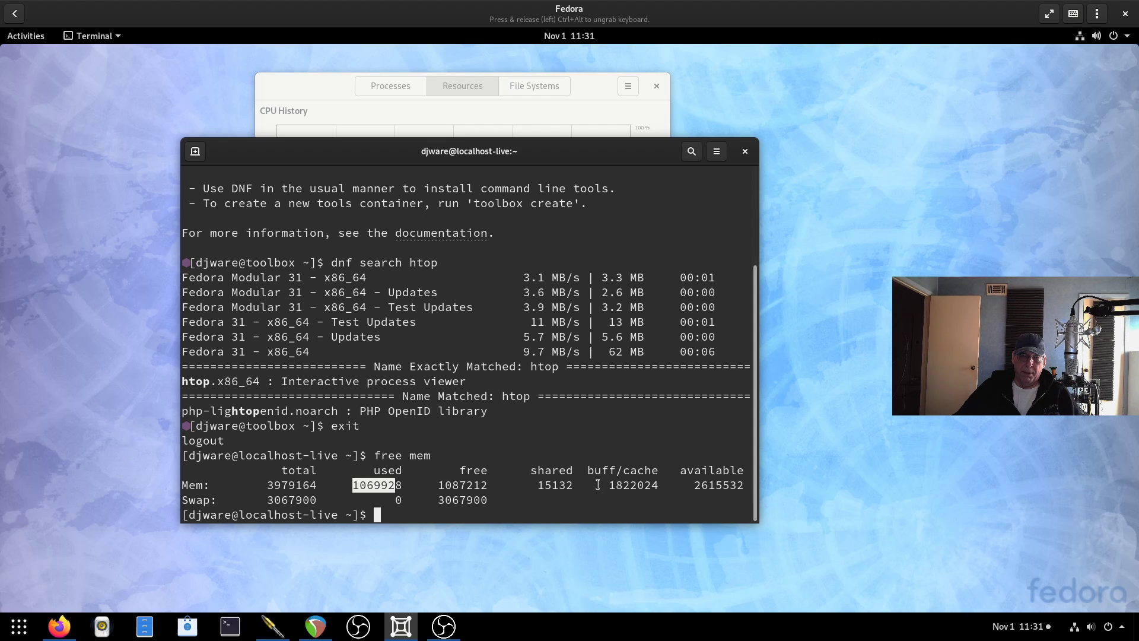
{"action": "left_click_drag", "start_coordinate": [601, 487], "coordinate": [645, 487]}
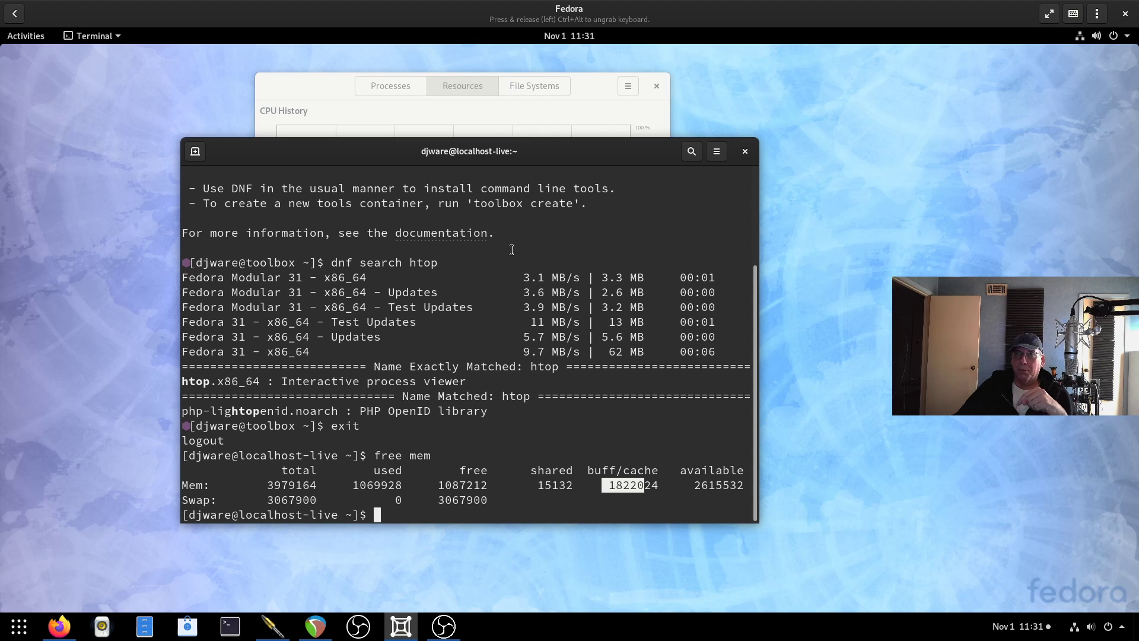
{"action": "left_click", "coordinate": [578, 122]}
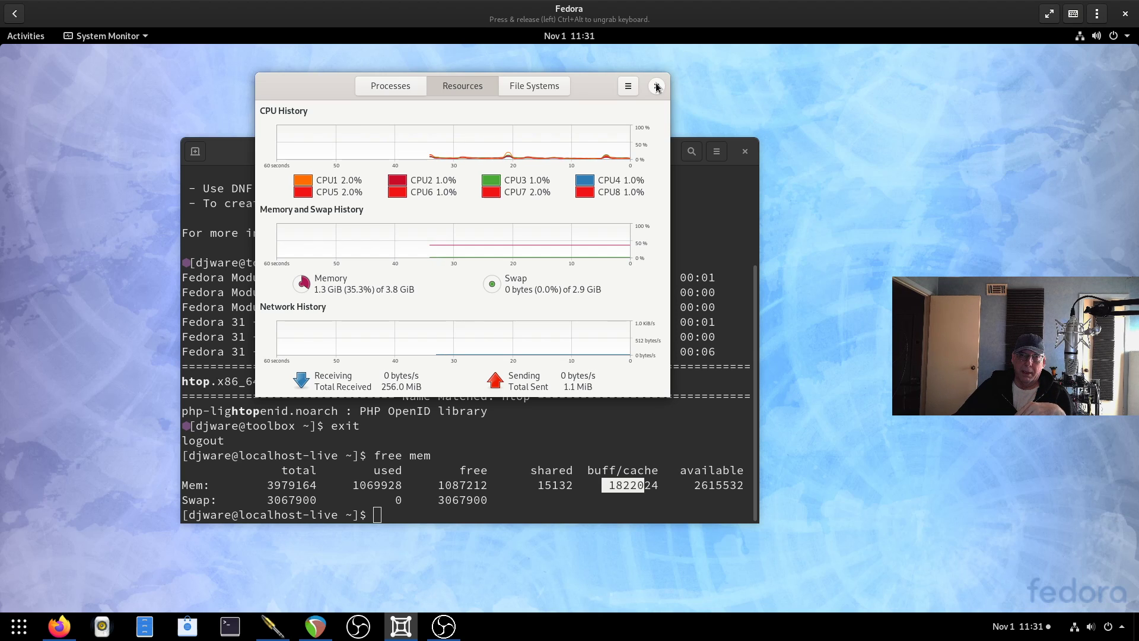
{"action": "left_click", "coordinate": [657, 86]}
{"action": "left_click", "coordinate": [488, 436]}
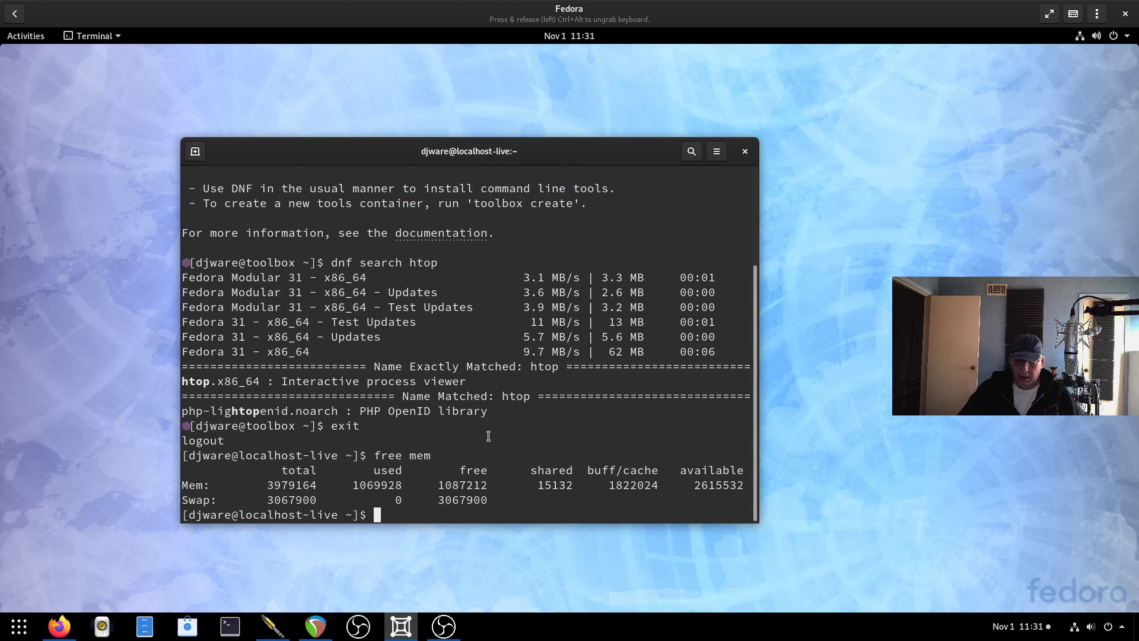
Run df -lkh to show the 25G root filesystem at 28% used, then type toolbox enter.
{"action": "type", "text": "df -"}
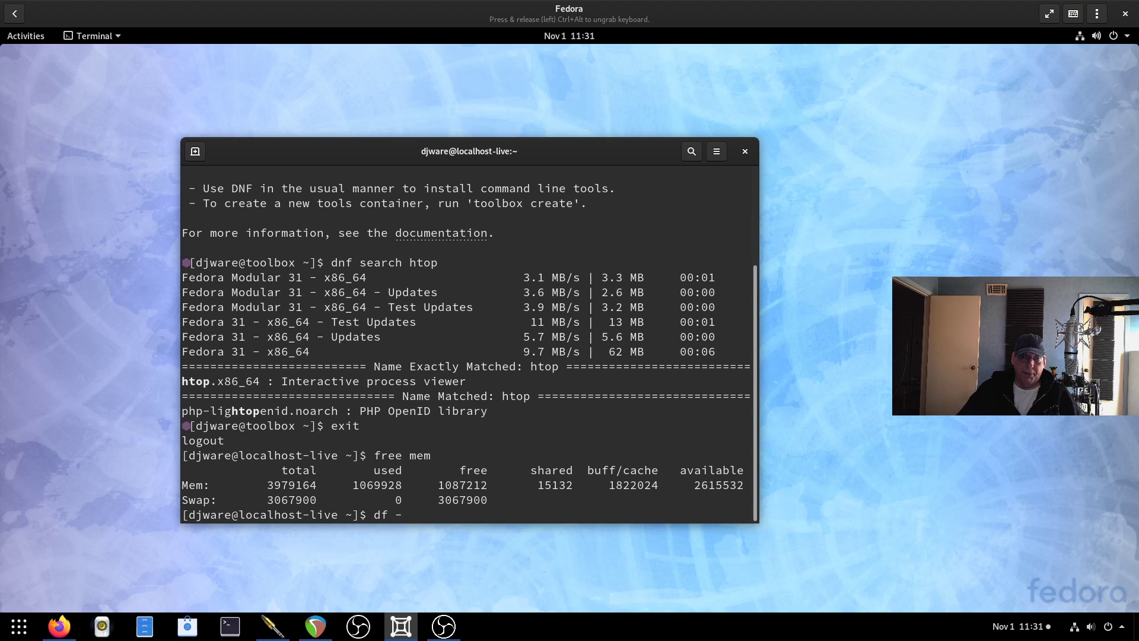
{"action": "type", "text": "lk"}
{"action": "type", "text": "h"}
{"action": "key", "text": "Return"}
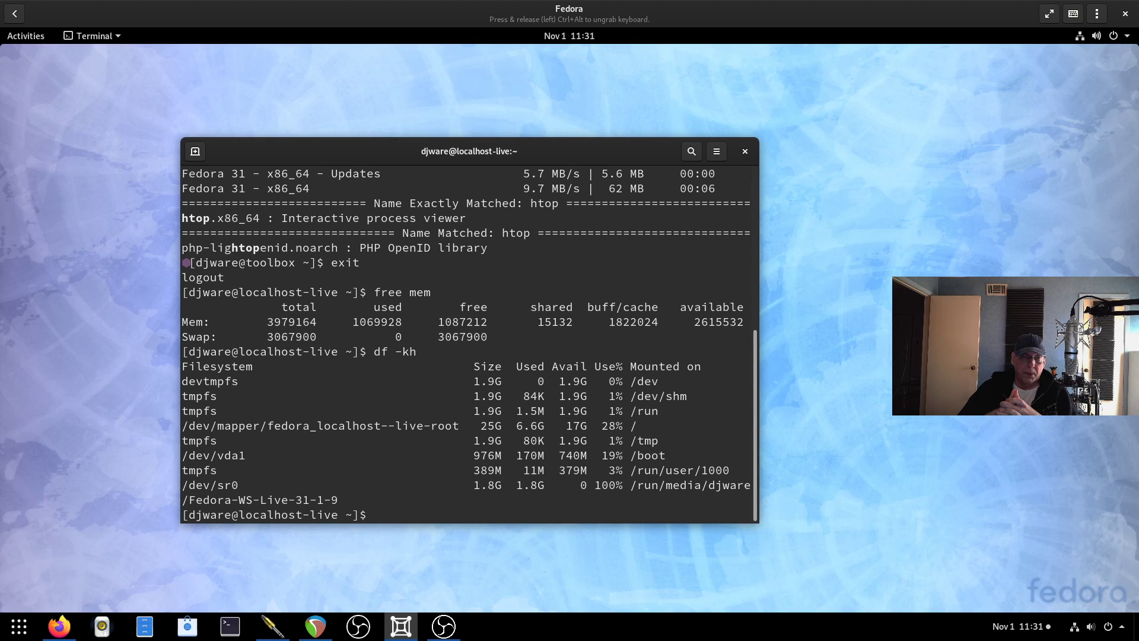
{"action": "type", "text": "toolbox"}
{"action": "type", "text": " ente"}
{"action": "type", "text": "r"}
Enter the toolbox and create testfile in vi containing 'this is a test'.
{"action": "key", "text": "Return"}
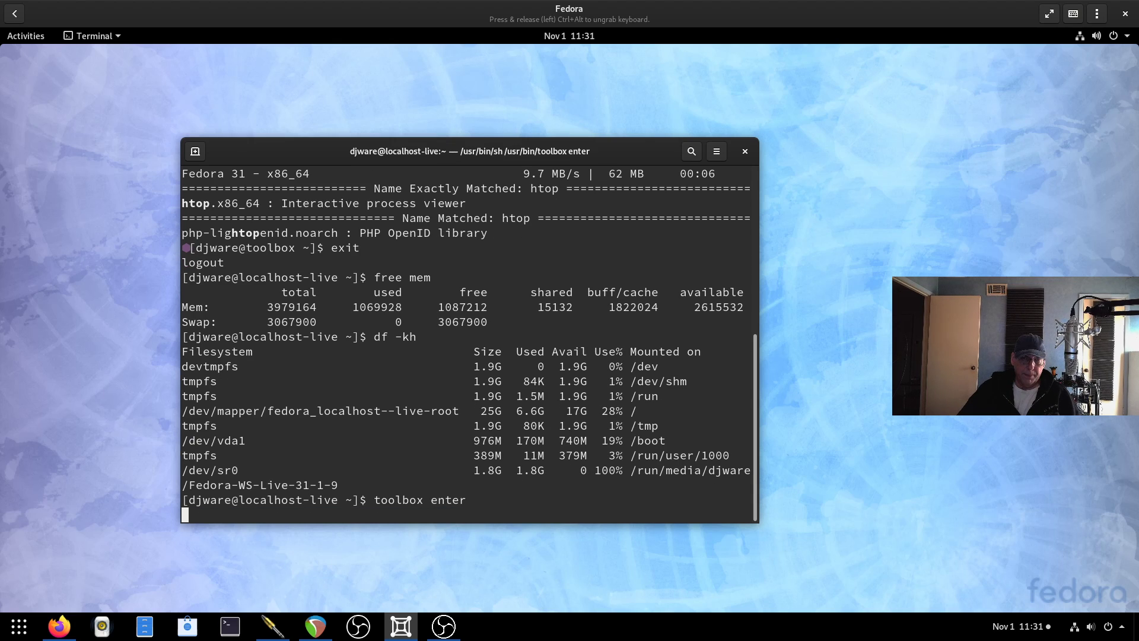
{"action": "type", "text": "ls"}
{"action": "key", "text": "Return"}
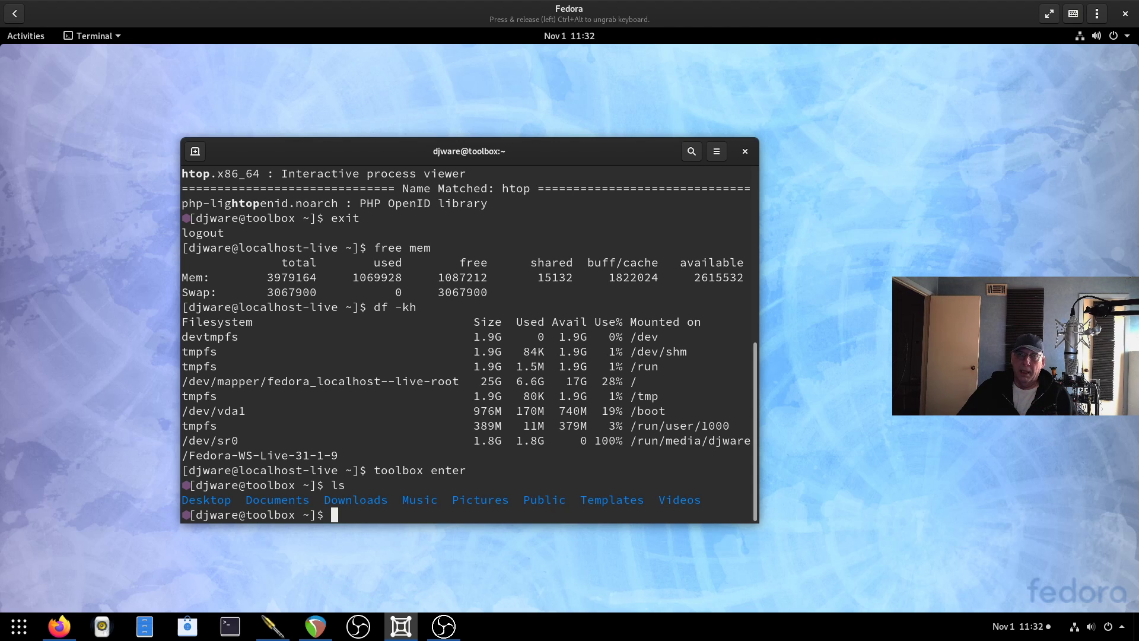
{"action": "type", "text": "vi testi"}
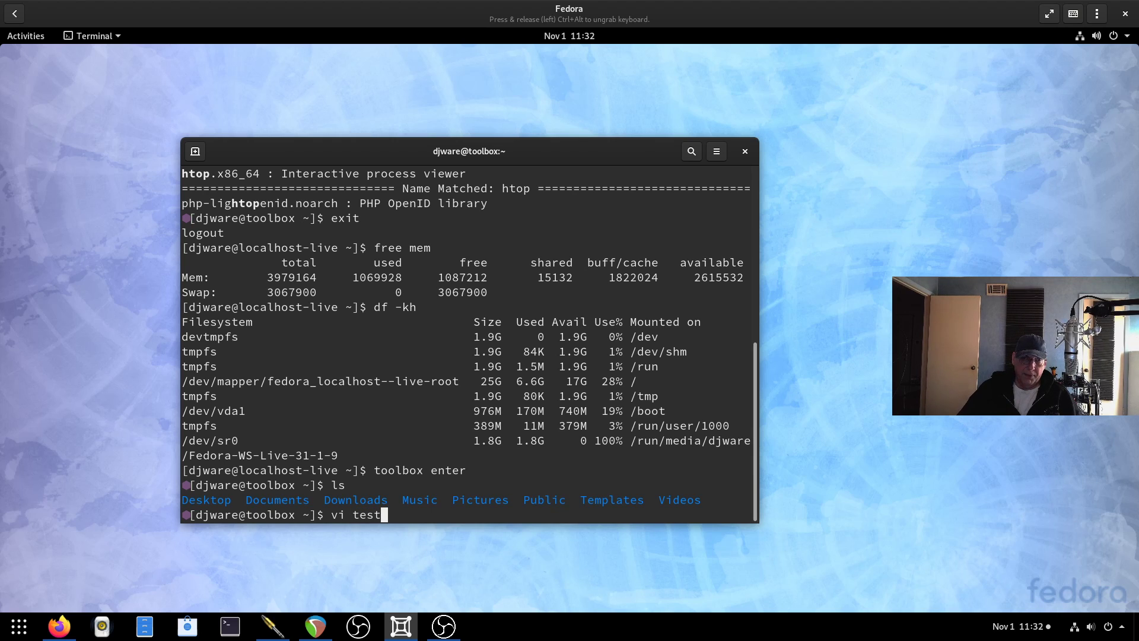
{"action": "key", "text": "BackSpace"}
{"action": "key", "text": "BackSpace"}
{"action": "type", "text": "tfile"}
{"action": "key", "text": "Return"}
{"action": "type", "text": "ithis is a "}
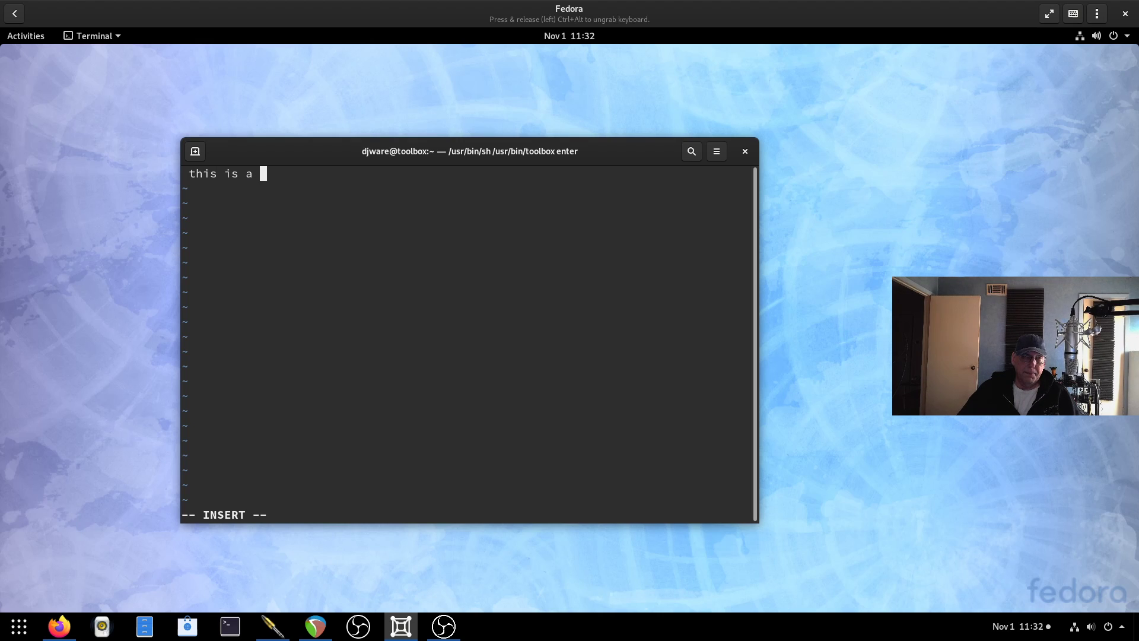
{"action": "type", "text": "test"}
{"action": "key", "text": "Escape"}
{"action": "type", "text": ":wq"}
{"action": "key", "text": "Return"}
Exit the toolbox and list the host home folder contents.
{"action": "type", "text": "exit"}
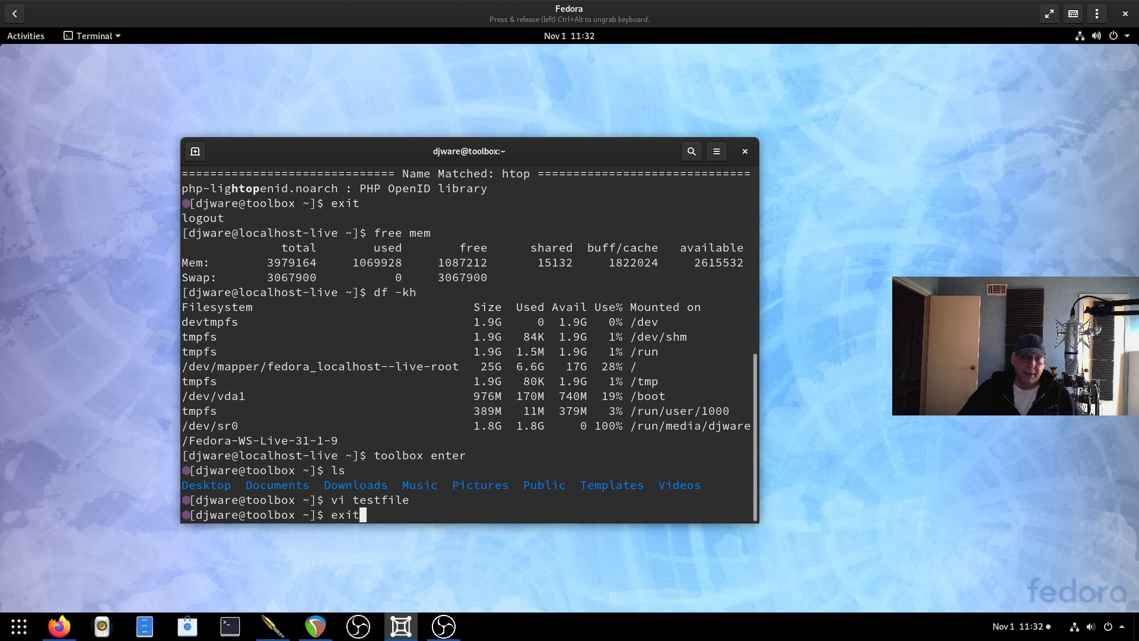
{"action": "key", "text": "Return"}
{"action": "type", "text": "ls"}
{"action": "key", "text": "Return"}
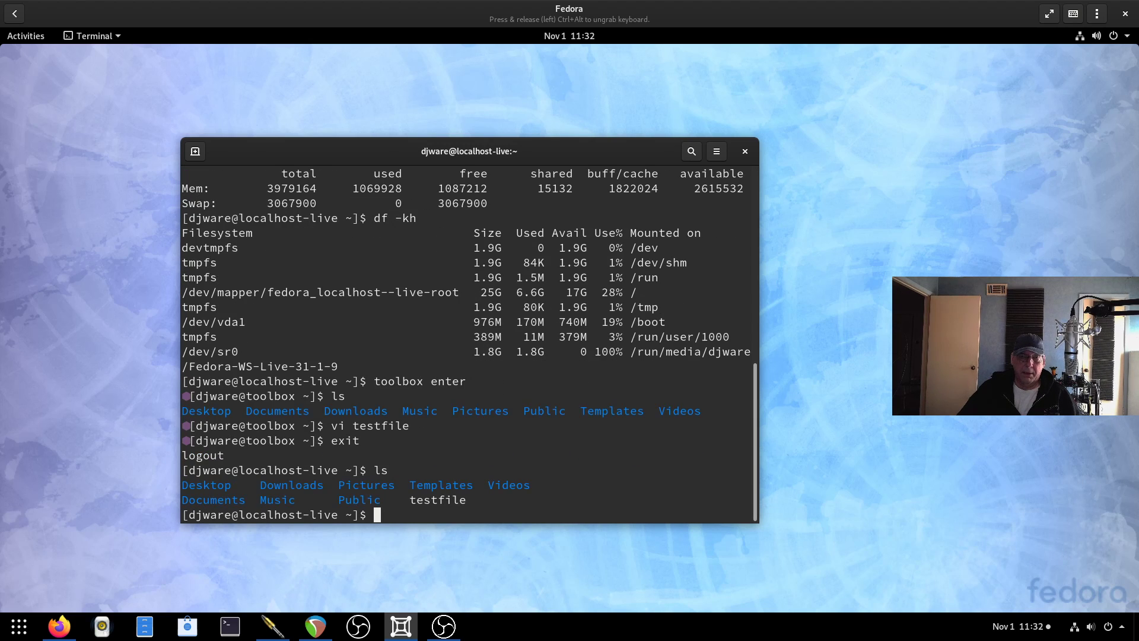
On the host, append 'Second line added from base OS' to testfile in vi and save.
{"action": "type", "text": "vi testfile"}
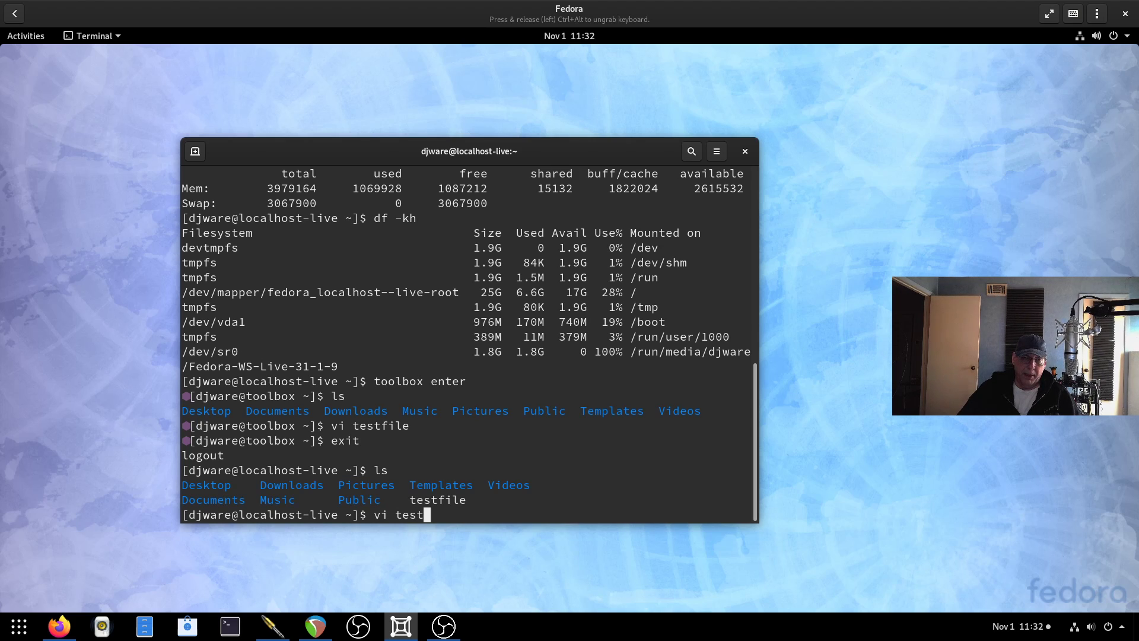
{"action": "key", "text": "Return"}
{"action": "key", "text": "A"}
{"action": "key", "text": "Return"}
{"action": "type", "text": "Second line ad"}
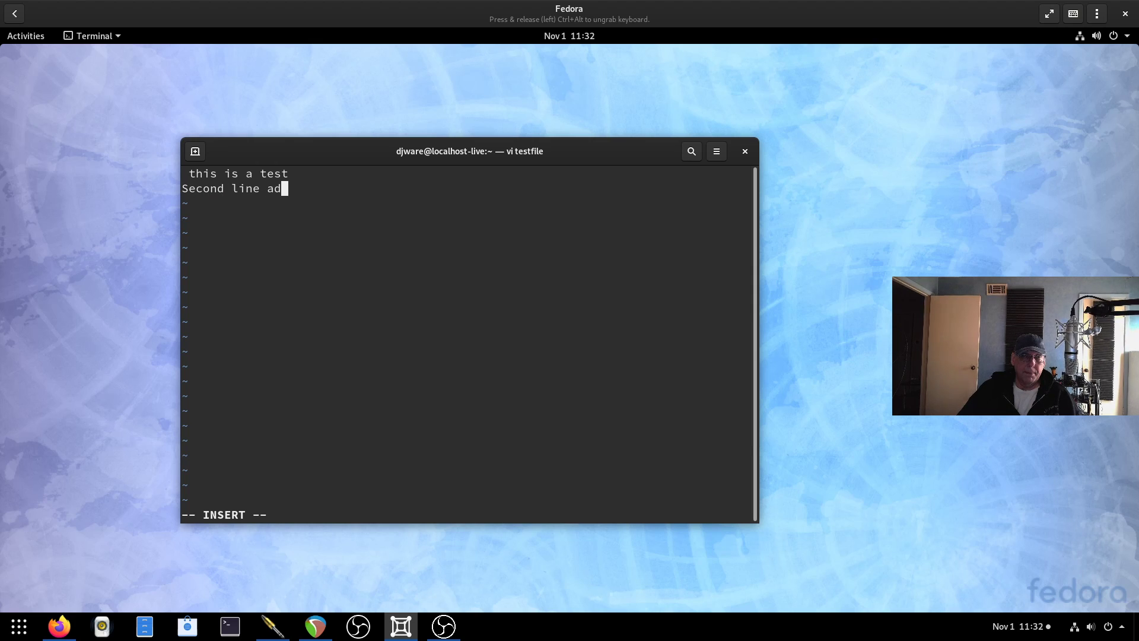
{"action": "type", "text": "ded from base OS"}
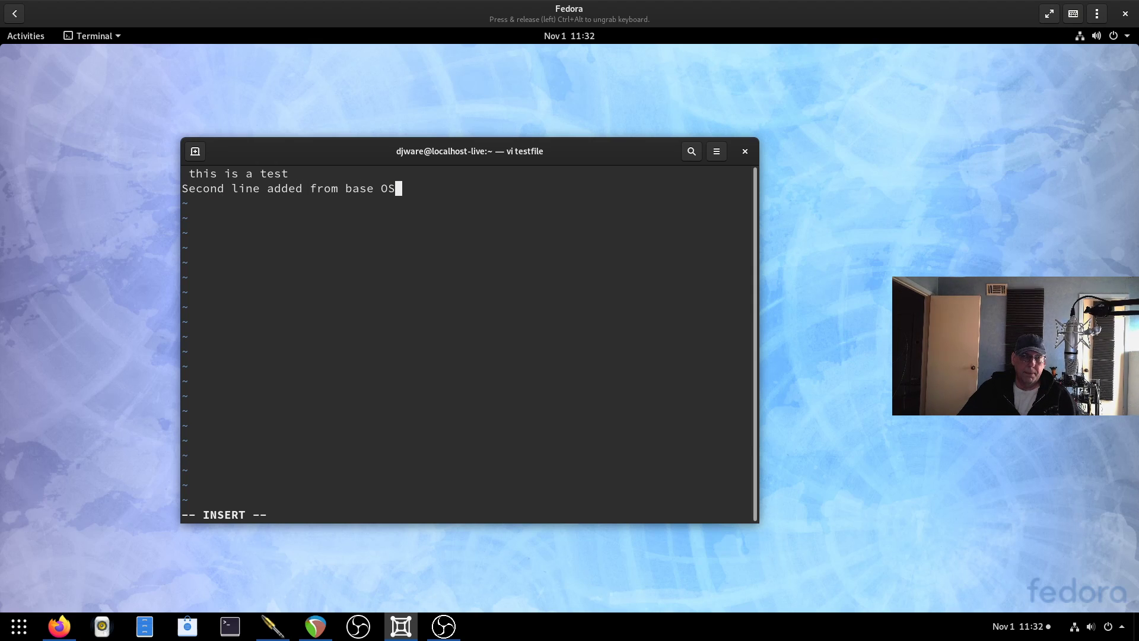
{"action": "key", "text": "Escape"}
{"action": "type", "text": ":wq"}
{"action": "key", "text": "Return"}
Re-enter the toolbox and run more testfile to show both lines.
{"action": "type", "text": "toolb"}
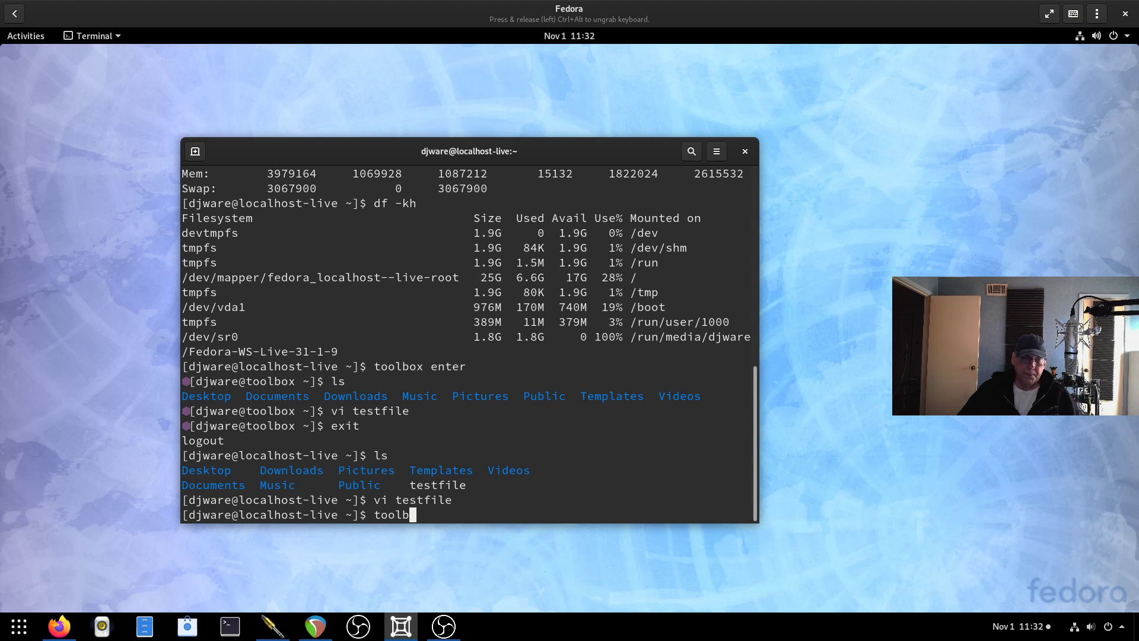
{"action": "type", "text": "ox enter"}
{"action": "key", "text": "Return"}
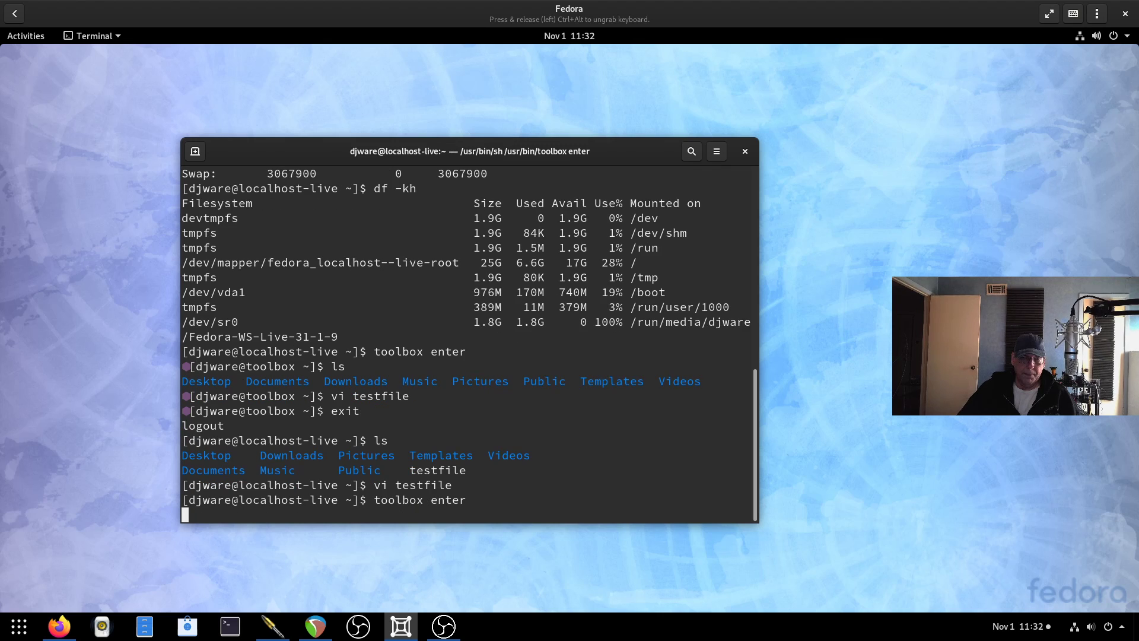
{"action": "type", "text": "more testfile"}
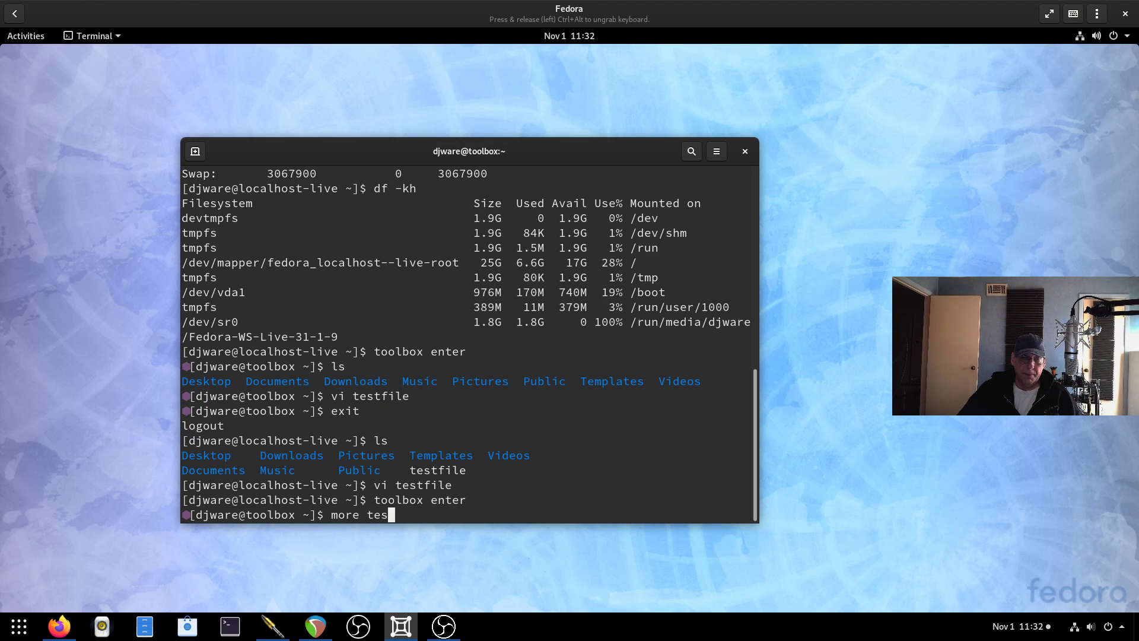
{"action": "key", "text": "Return"}
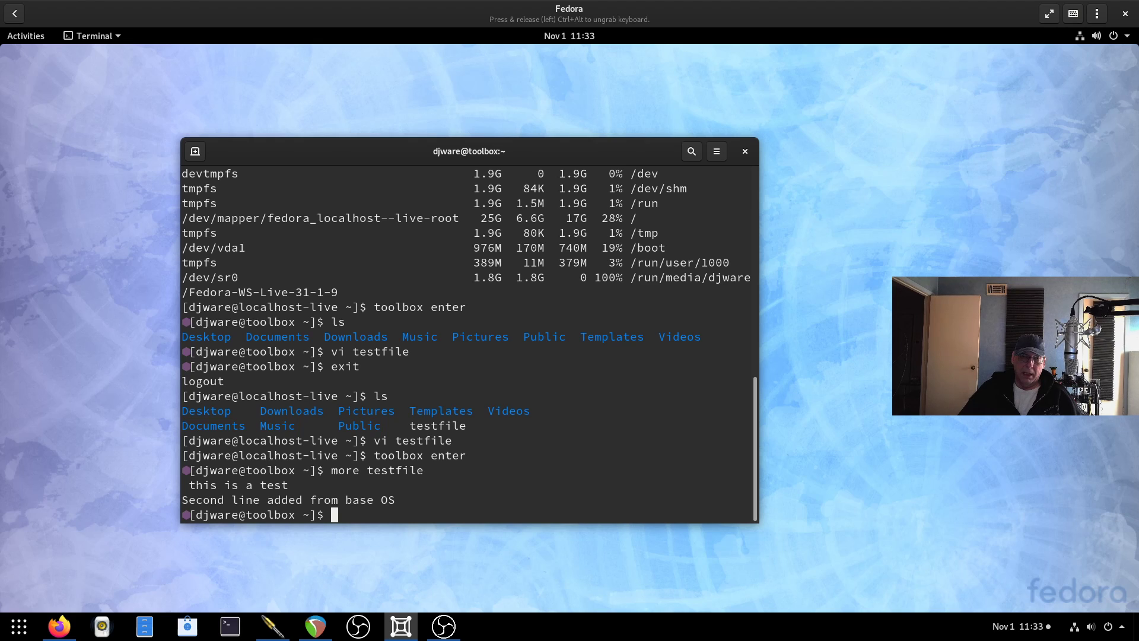
Install htop-2.2.0-6.fc31 inside the toolbox with sudo dnf install htop and launch it.
{"action": "type", "text": "sudo "}
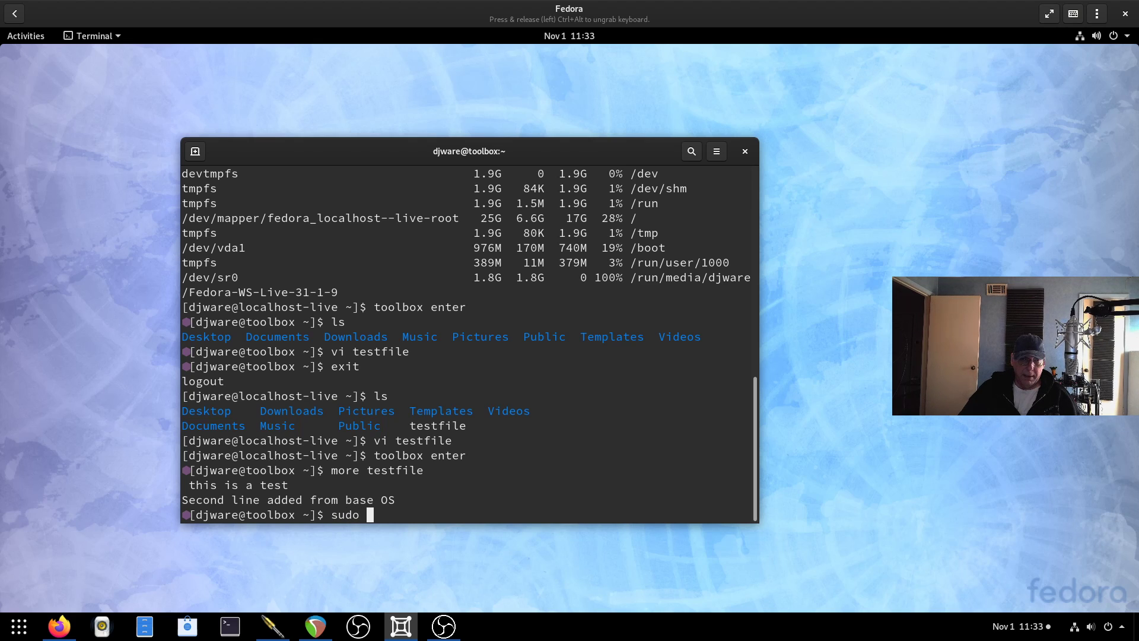
{"action": "type", "text": "dnf install htop"}
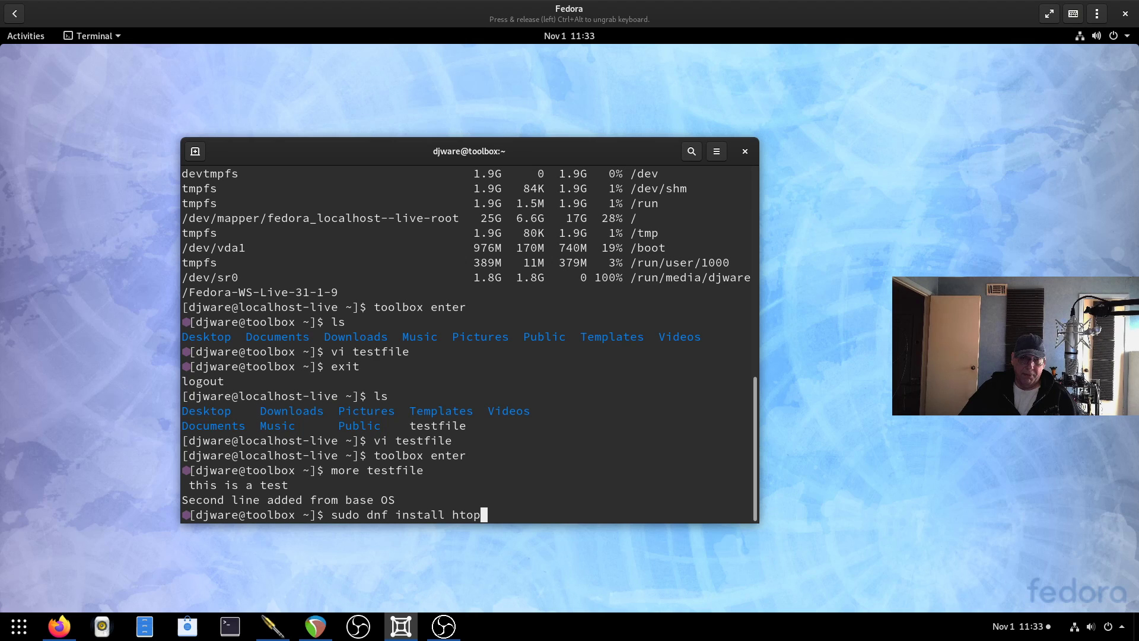
{"action": "key", "text": "Return"}
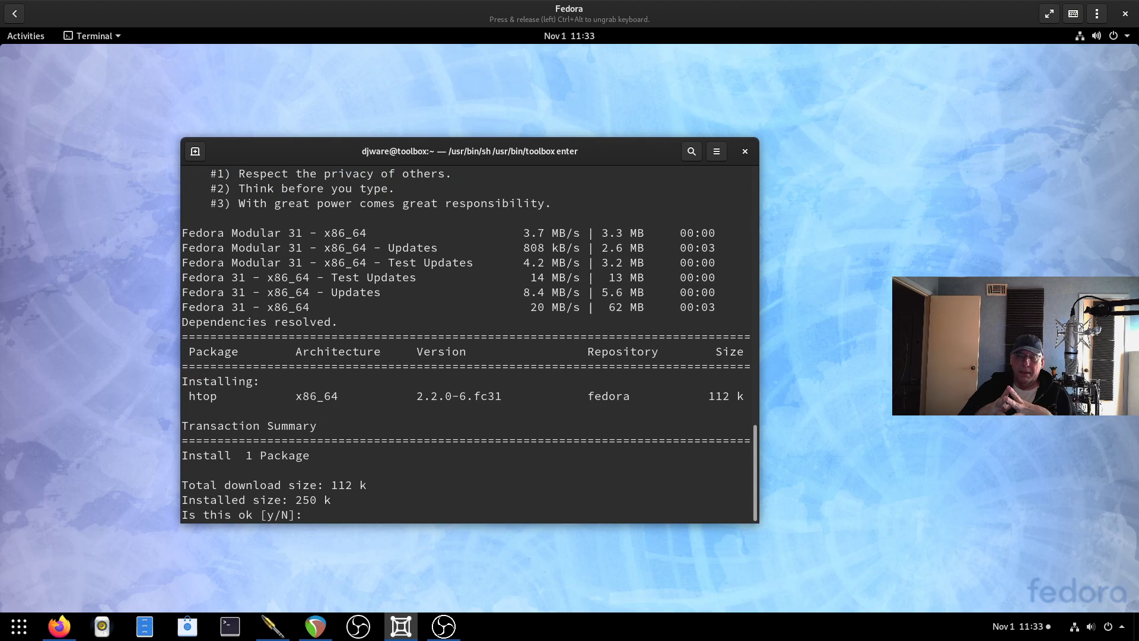
{"action": "type", "text": "y"}
{"action": "key", "text": "Return"}
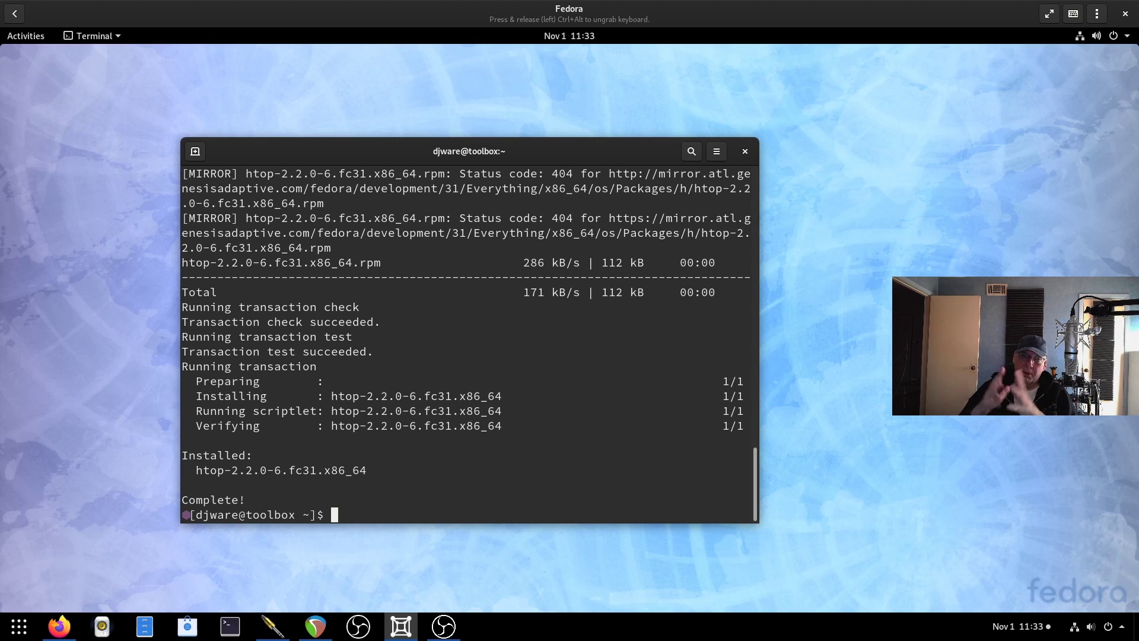
{"action": "type", "text": "htop"}
{"action": "key", "text": "Return"}
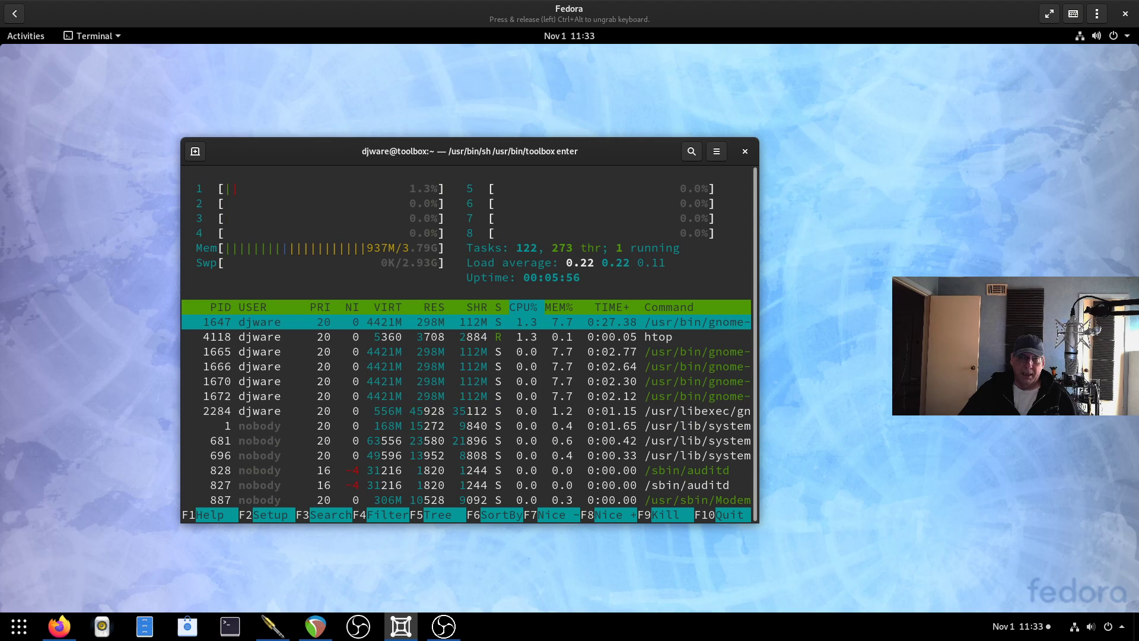
Quit htop, leave the toolbox, and run htop on the host, getting 'command not found'.
{"action": "type", "text": "qexit"}
{"action": "key", "text": "Return"}
{"action": "type", "text": "gr"}
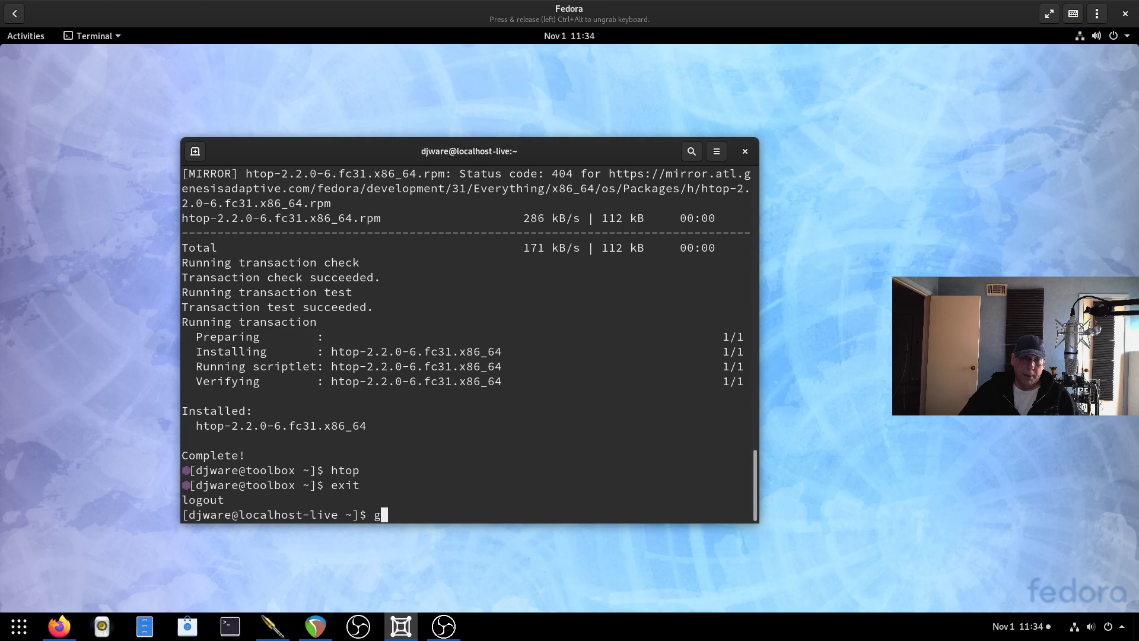
{"action": "key", "text": "BackSpace"}
{"action": "type", "text": "htop"}
{"action": "key", "text": "Return"}
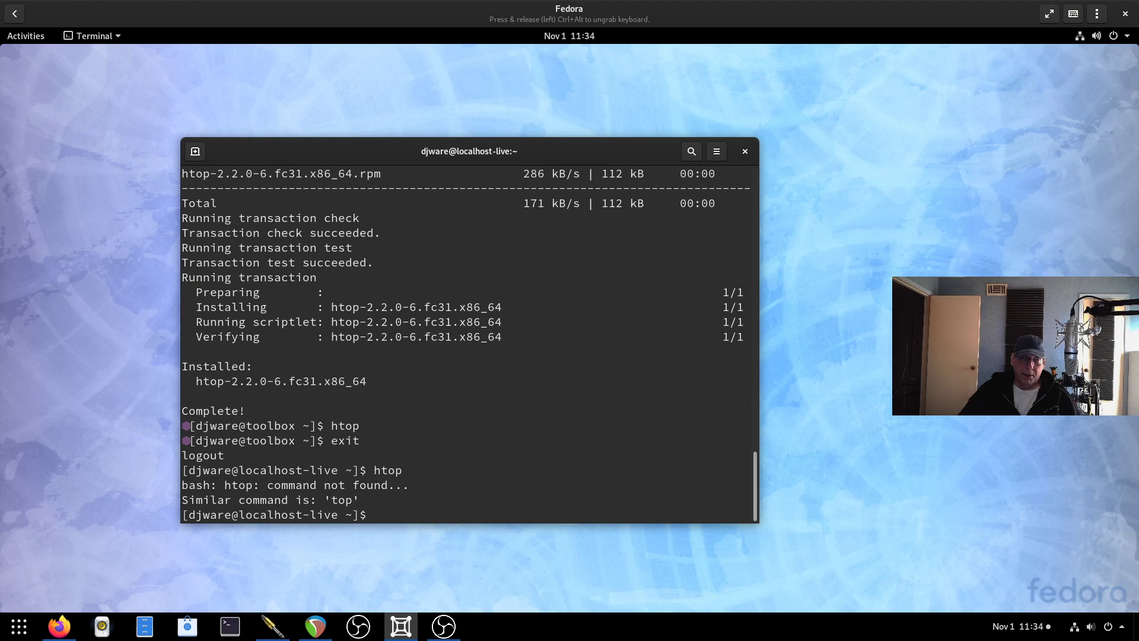
{"action": "type", "text": "htop"}
{"action": "key", "text": "Return"}
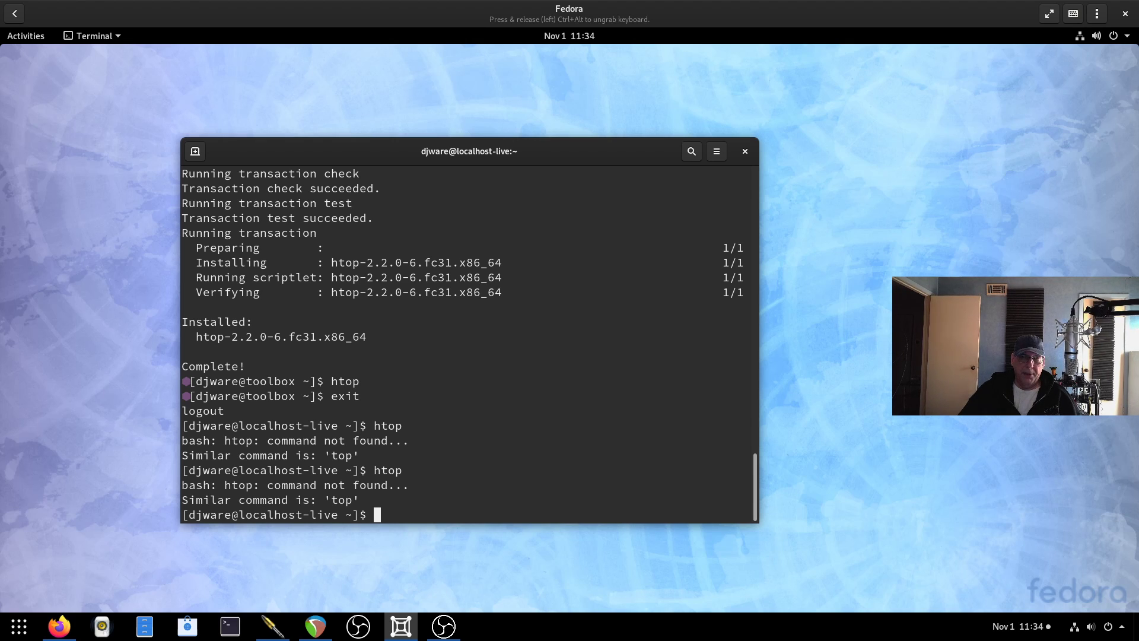
Run podman --help and scroll through it, noting runc as the default runtime.
{"action": "type", "text": "podman "}
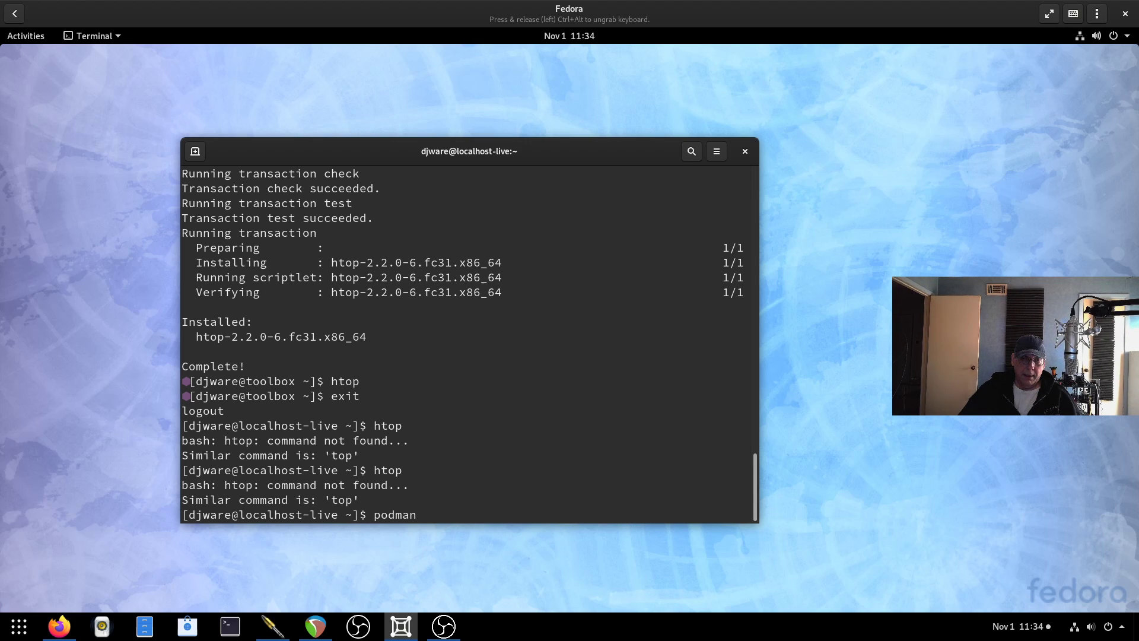
{"action": "type", "text": "--help"}
{"action": "key", "text": "Return"}
{"action": "scroll", "coordinate": [475, 390], "scroll_direction": "up", "scroll_amount": 15}
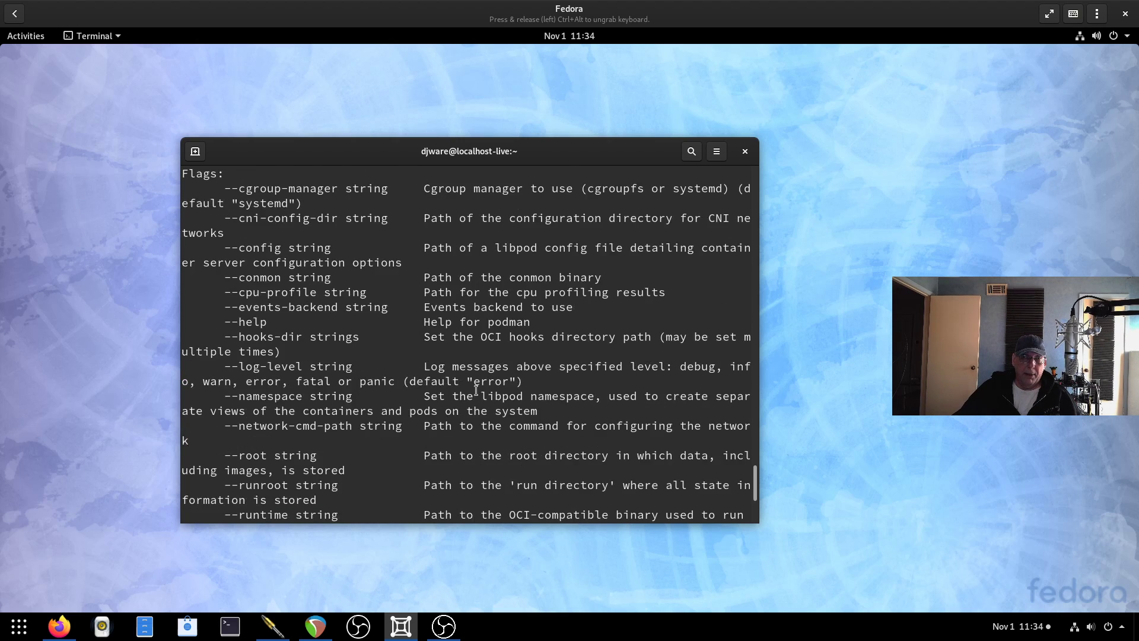
{"action": "scroll", "coordinate": [475, 390], "scroll_direction": "up", "scroll_amount": 8}
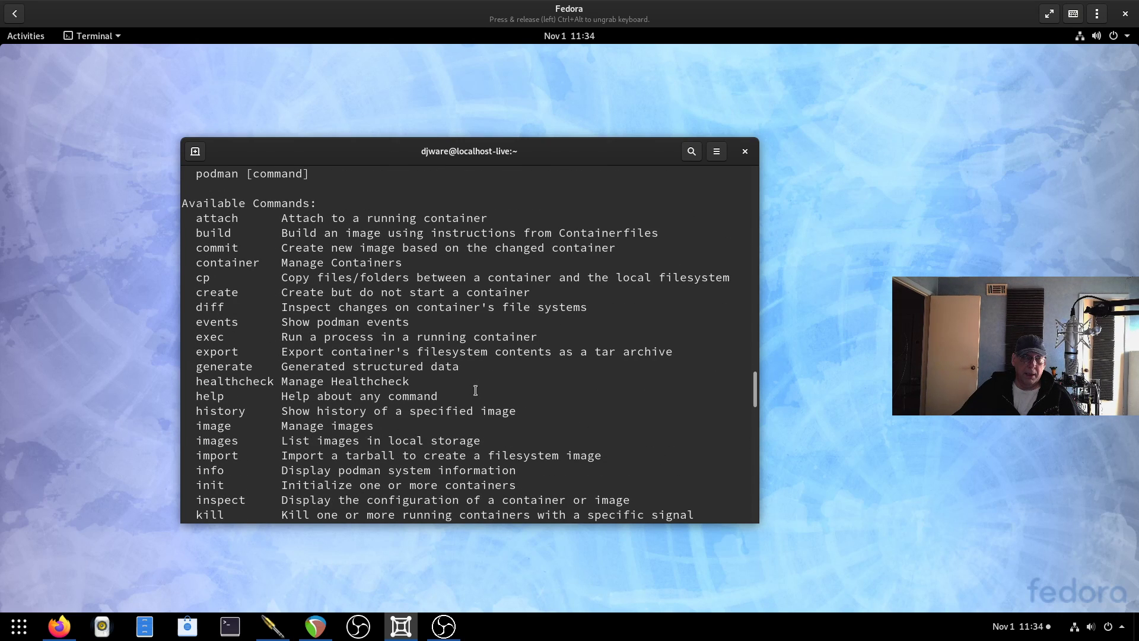
{"action": "scroll", "coordinate": [475, 389], "scroll_direction": "up", "scroll_amount": 3}
{"action": "scroll", "coordinate": [474, 388], "scroll_direction": "down", "scroll_amount": 4}
{"action": "scroll", "coordinate": [470, 385], "scroll_direction": "up", "scroll_amount": 3}
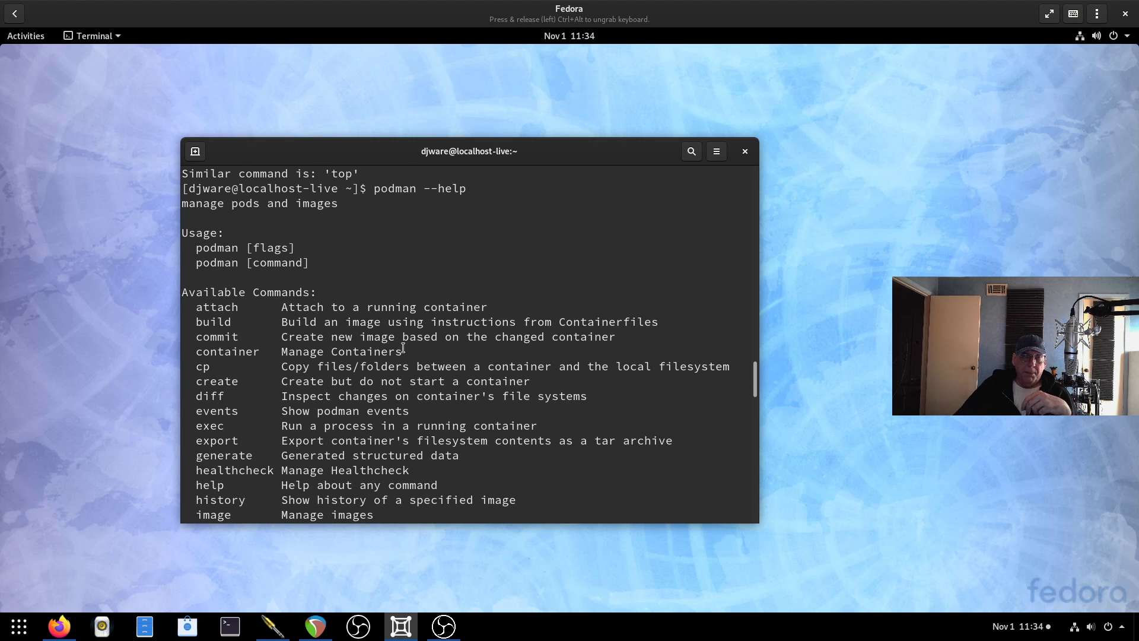
{"action": "scroll", "coordinate": [402, 348], "scroll_direction": "down", "scroll_amount": 2}
{"action": "scroll", "coordinate": [403, 348], "scroll_direction": "down", "scroll_amount": 1}
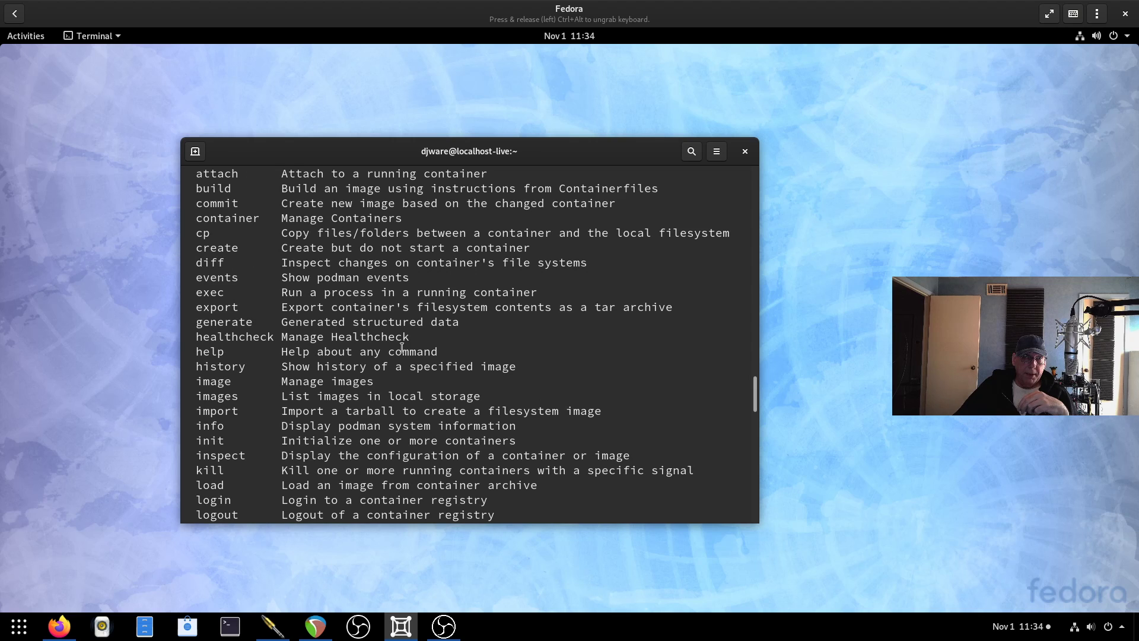
{"action": "scroll", "coordinate": [402, 348], "scroll_direction": "up", "scroll_amount": 2}
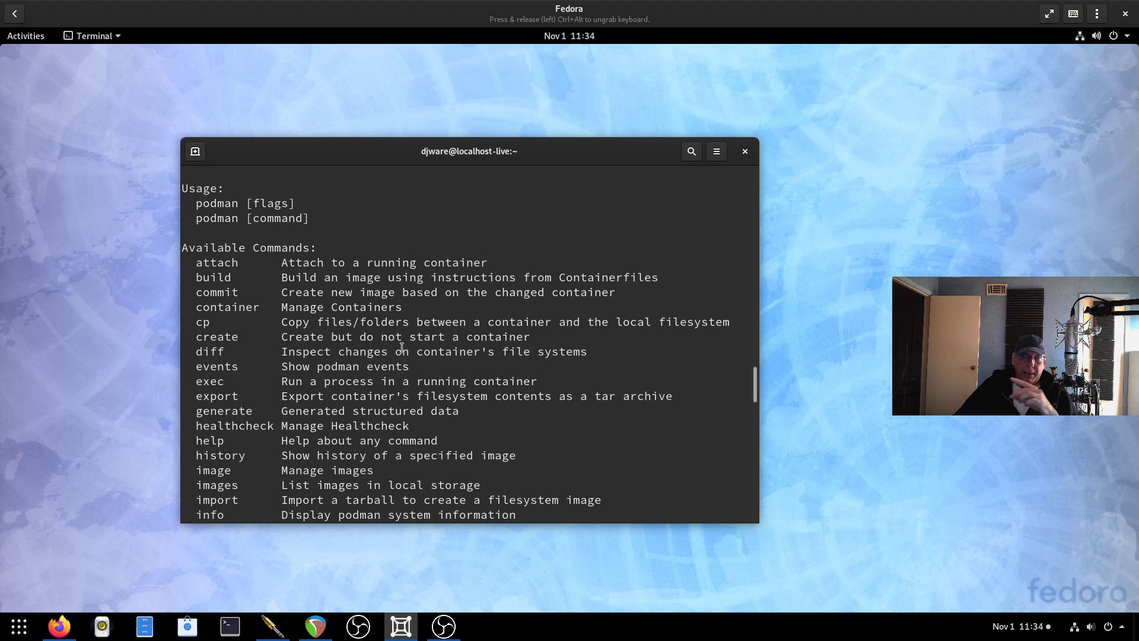
{"action": "scroll", "coordinate": [402, 348], "scroll_direction": "down", "scroll_amount": 2}
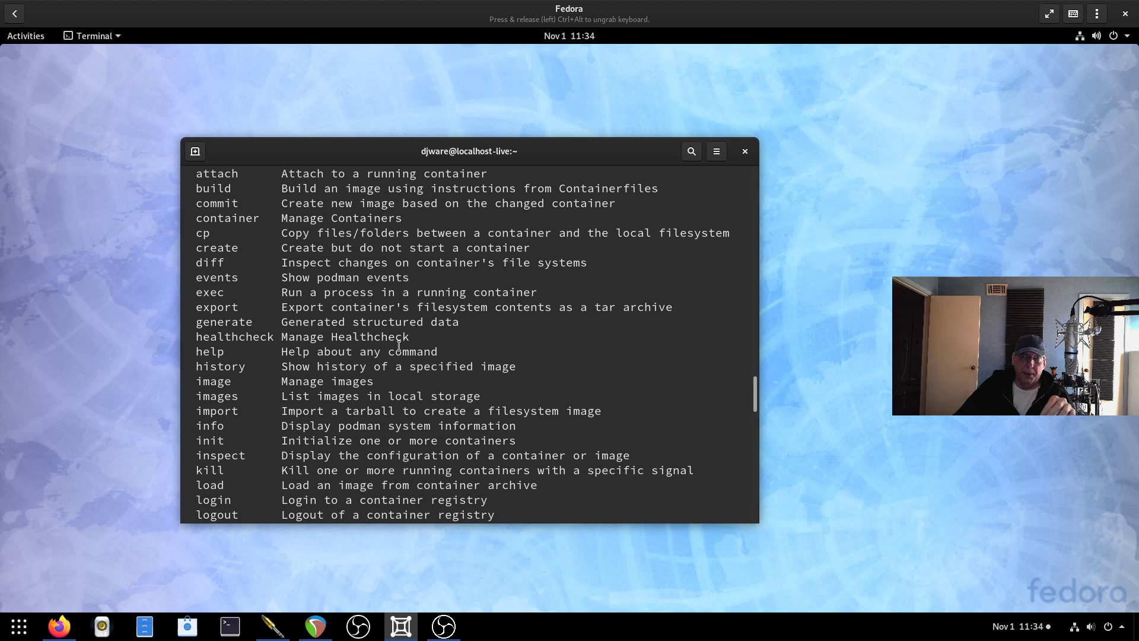
{"action": "scroll", "coordinate": [398, 345], "scroll_direction": "down", "scroll_amount": 15}
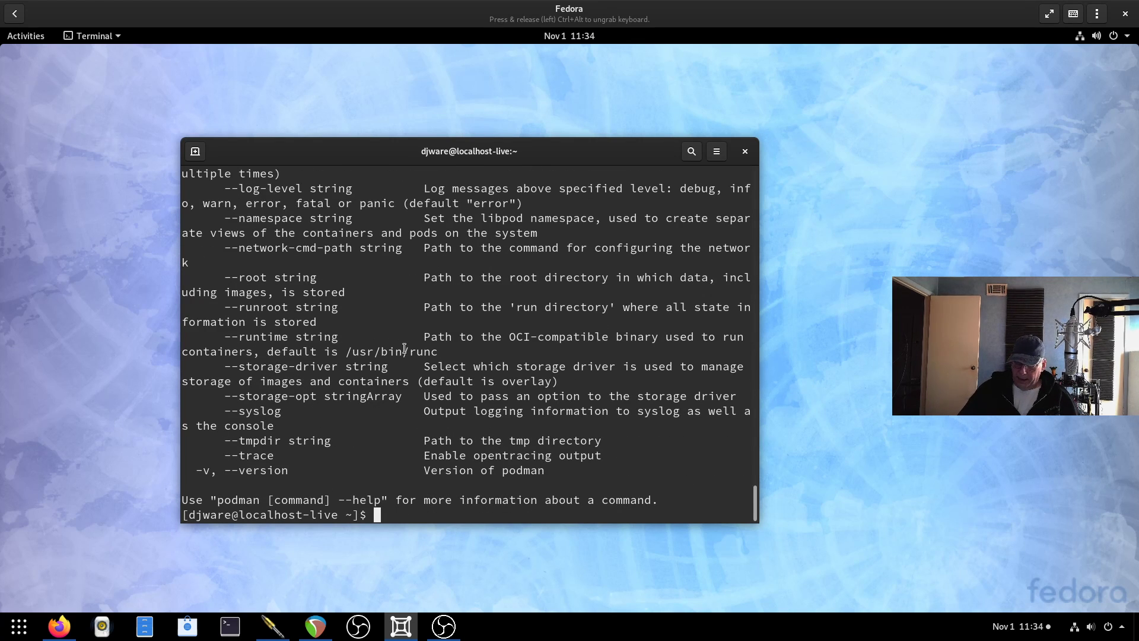
Run which crun and which runc, locating /usr/bin/crun and /usr/bin/runc.
{"action": "type", "text": "wh"}
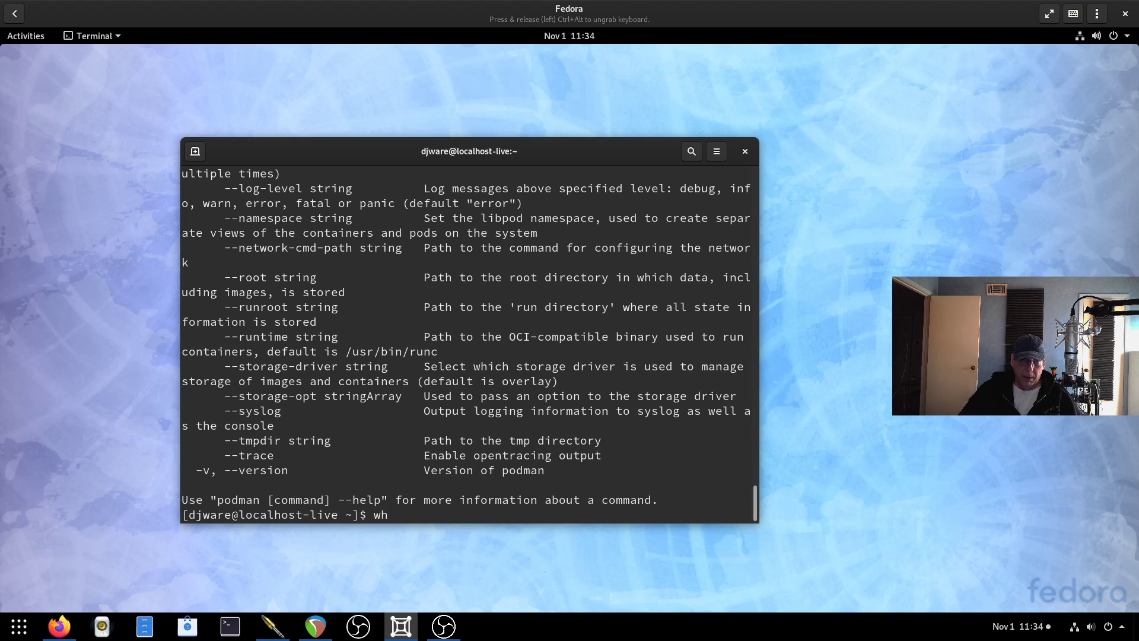
{"action": "type", "text": "ich crun"}
{"action": "key", "text": "Return"}
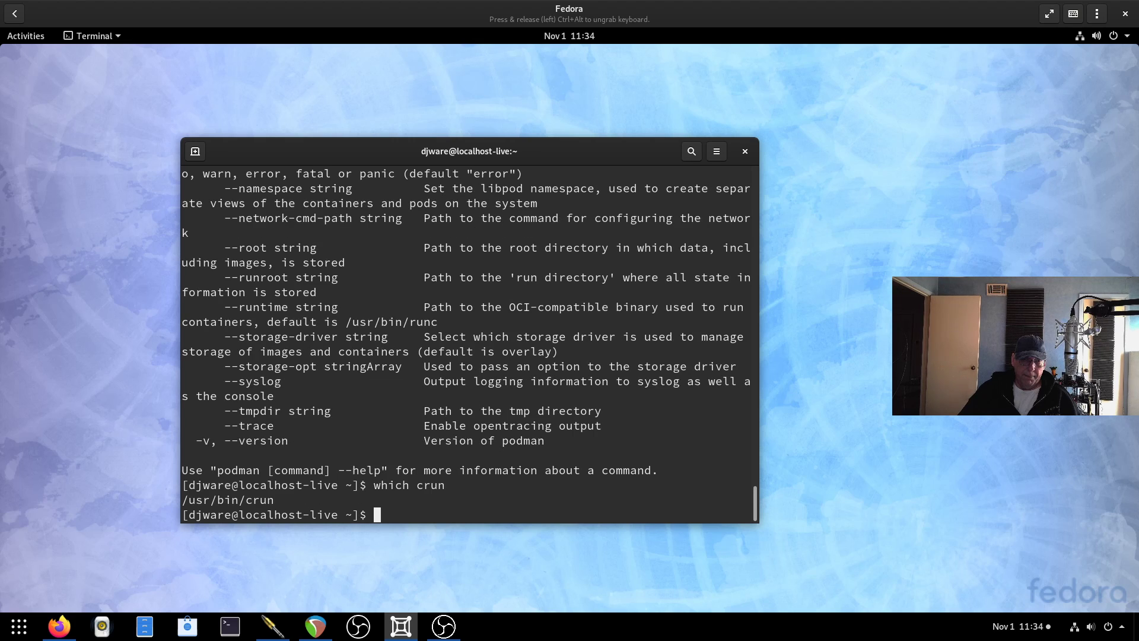
{"action": "type", "text": "which runc"}
{"action": "key", "text": "Return"}
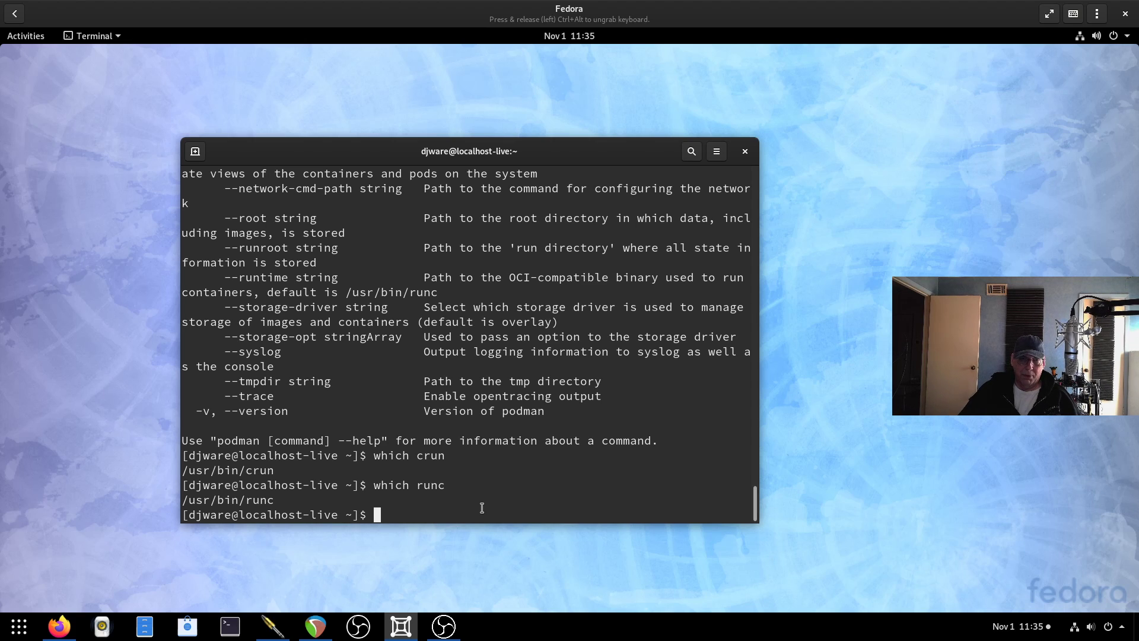
Start an interactive Alpine container with podman run -it alpine /bin/sh.
{"action": "type", "text": "podman run"}
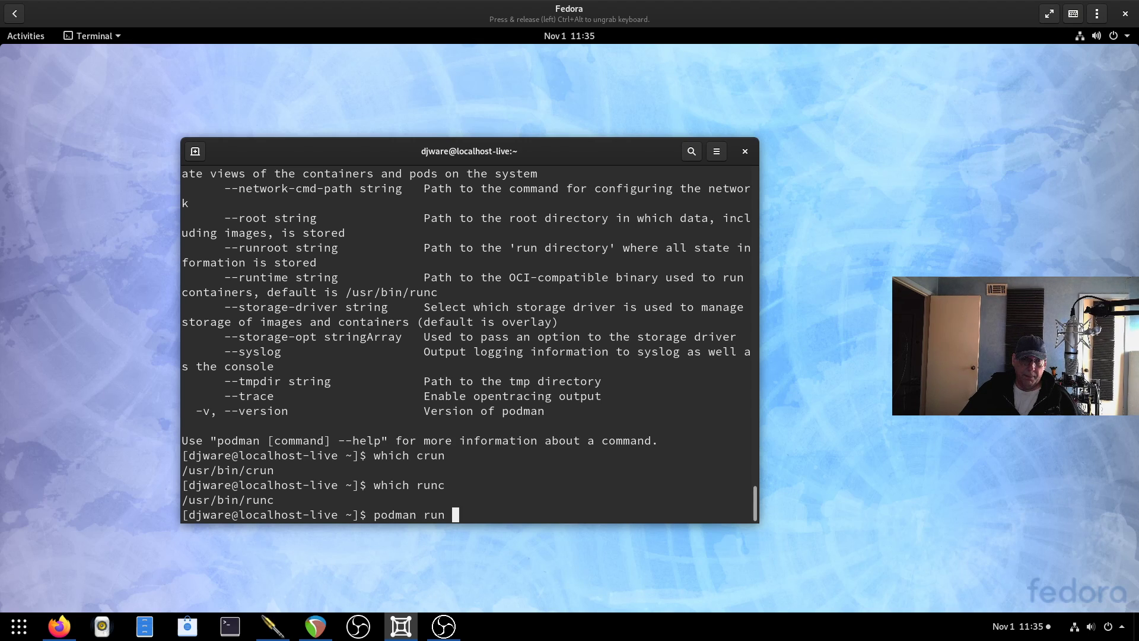
{"action": "type", "text": " alpine /bin/sh"}
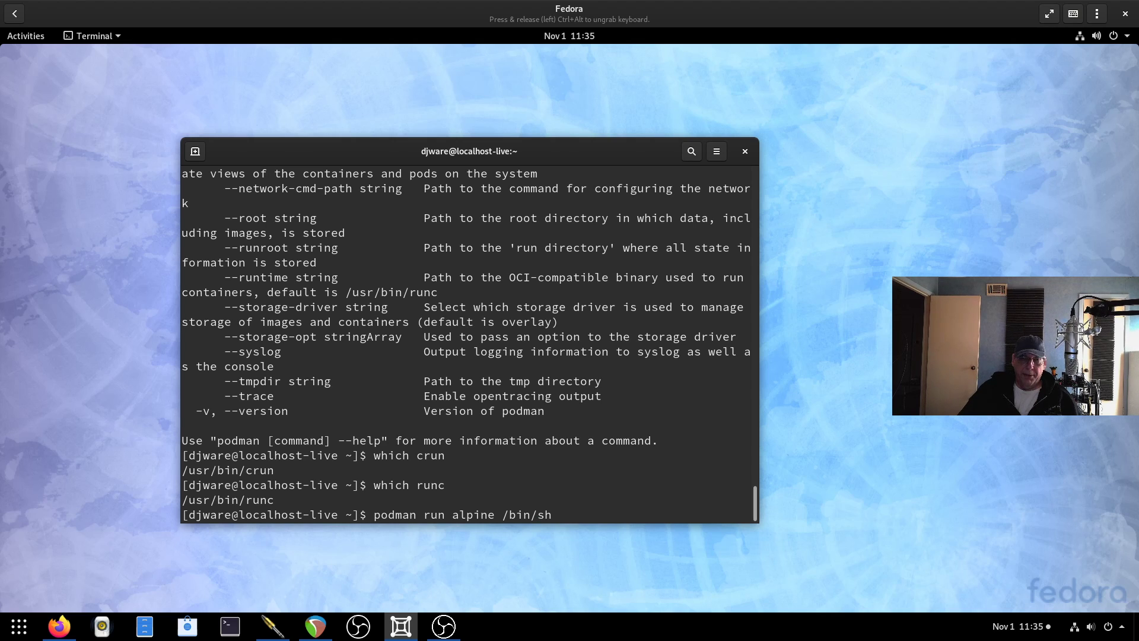
{"action": "key", "text": "Return"}
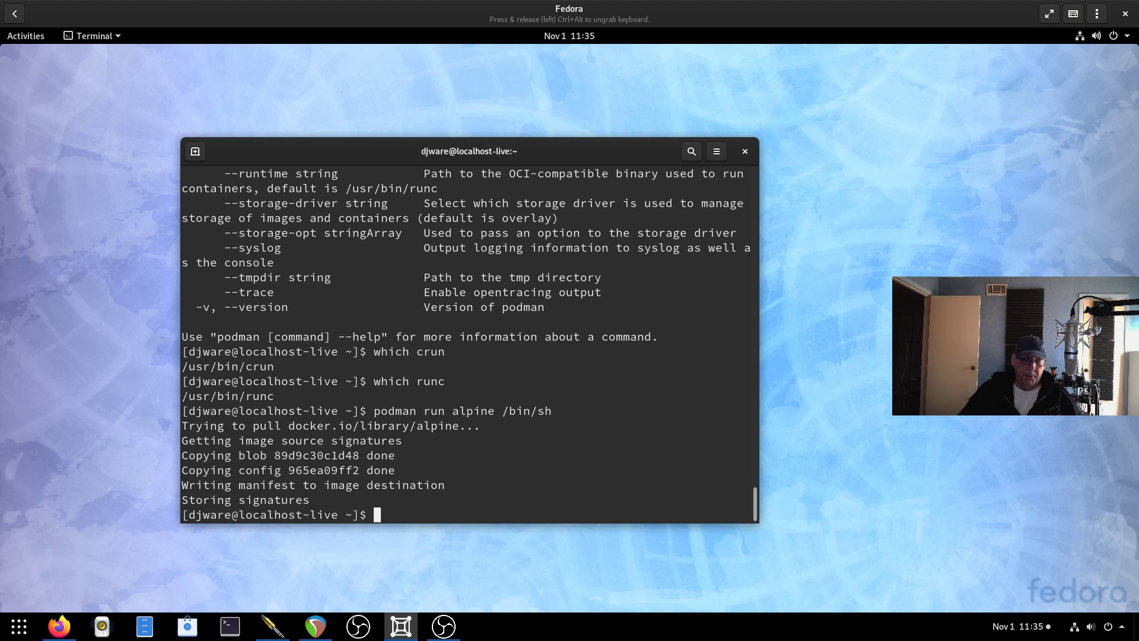
{"action": "type", "text": "ls"}
{"action": "key", "text": "BackSpace"}
{"action": "key", "text": "BackSpace"}
{"action": "type", "text": "exit"}
{"action": "key", "text": "BackSpace"}
{"action": "key", "text": "BackSpace"}
{"action": "key", "text": "BackSpace"}
{"action": "key", "text": "BackSpace"}
{"action": "key", "text": "Up"}
{"action": "key", "text": "Left"}
{"action": "key", "text": "Left"}
{"action": "key", "text": "Left"}
{"action": "key", "text": "Left"}
{"action": "key", "text": "Left"}
{"action": "key", "text": "Left"}
{"action": "key", "text": "Left"}
{"action": "key", "text": "Left"}
{"action": "key", "text": "Left"}
{"action": "key", "text": "Left"}
{"action": "key", "text": "Left"}
{"action": "key", "text": "Left"}
{"action": "key", "text": "Left"}
{"action": "key", "text": "Left"}
{"action": "type", "text": "-it"}
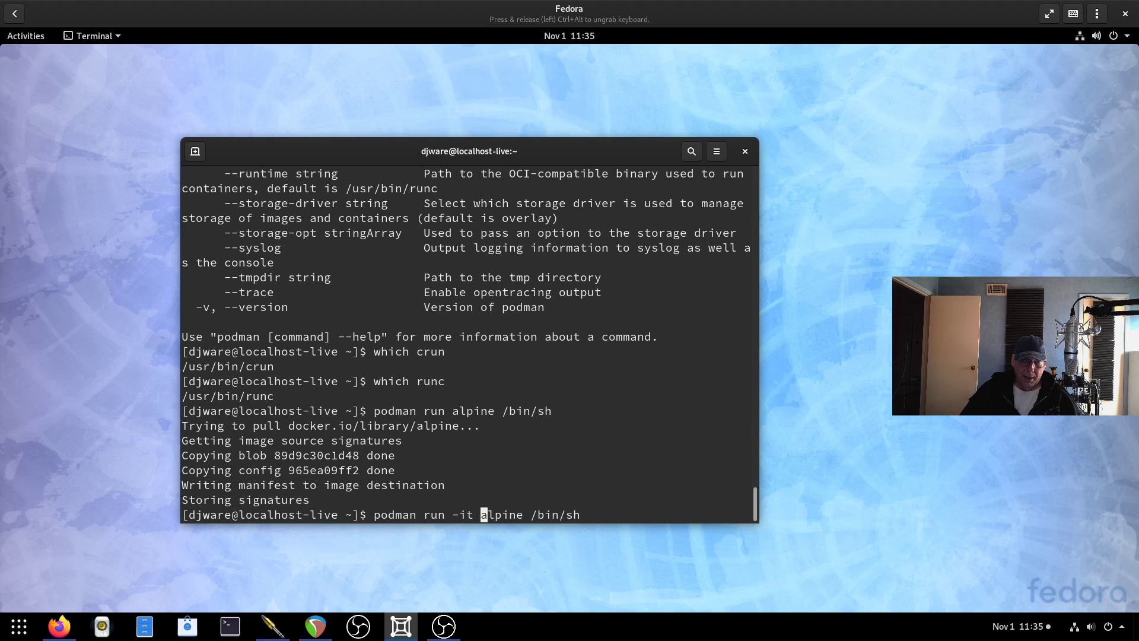
{"action": "key", "text": "Return"}
Inspect the container with ls, ls -l, uname -a and /etc/os-release (Alpine 3.10.3), then exit.
{"action": "type", "text": "ls"}
{"action": "key", "text": "Return"}
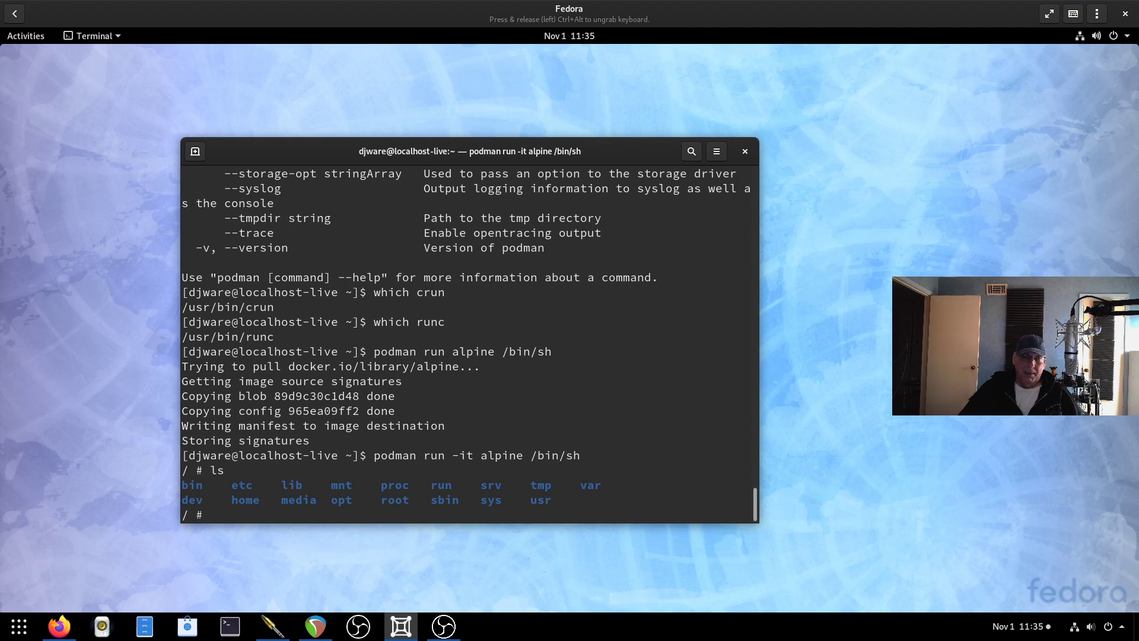
{"action": "type", "text": "ls -l"}
{"action": "key", "text": "Return"}
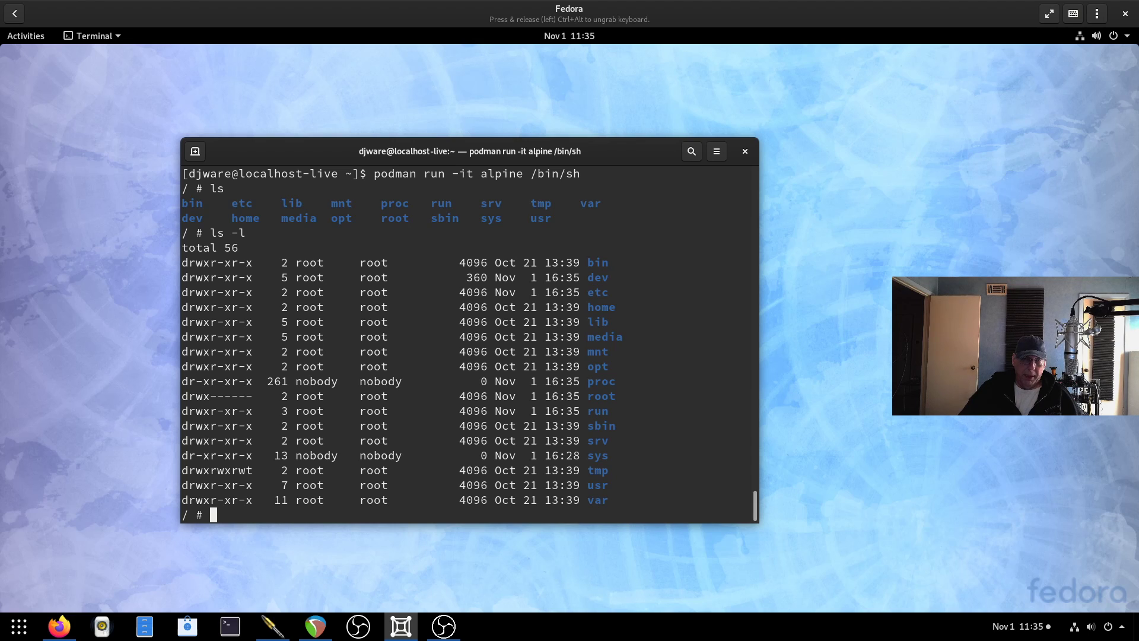
{"action": "type", "text": "uname -a"}
{"action": "key", "text": "Return"}
{"action": "type", "text": "m"}
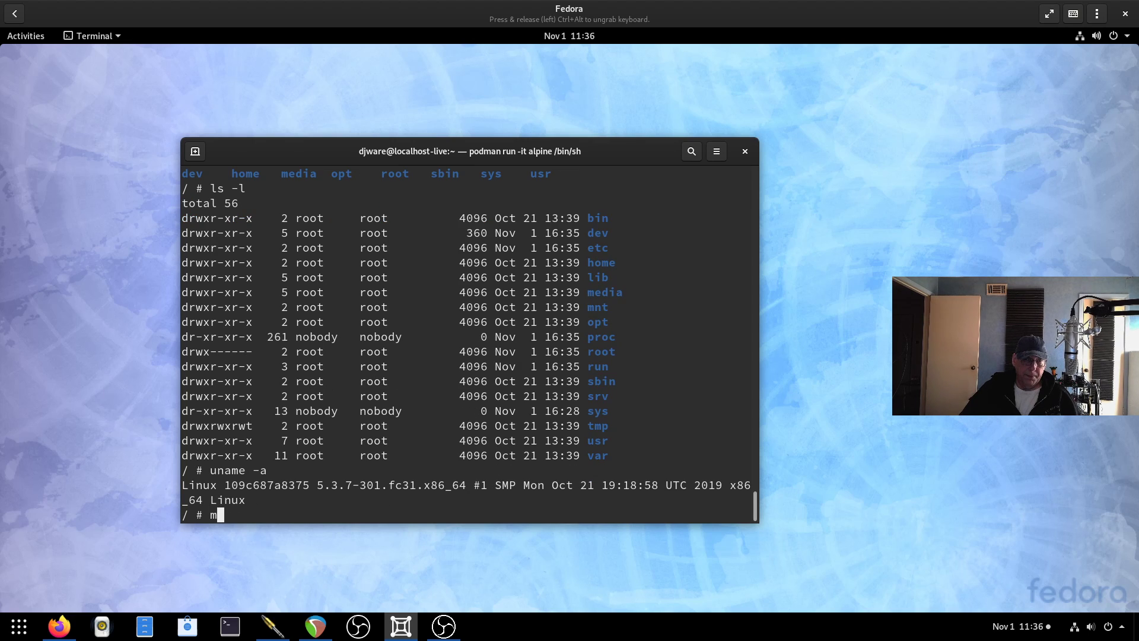
{"action": "type", "text": "ore /etc/os-release"}
{"action": "key", "text": "Return"}
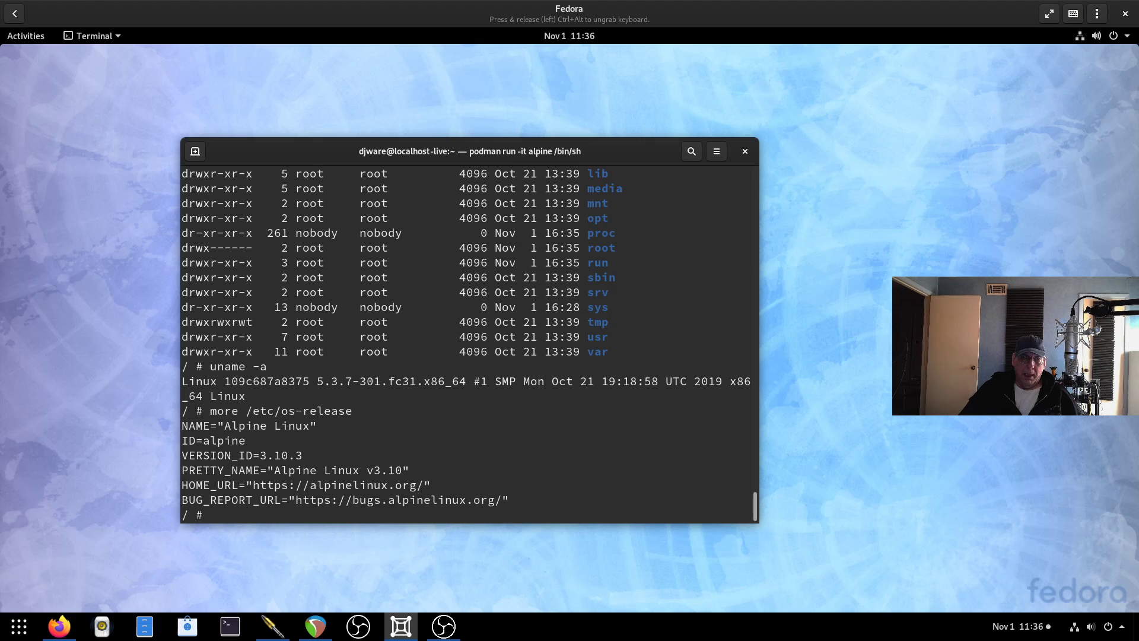
{"action": "type", "text": "exit"}
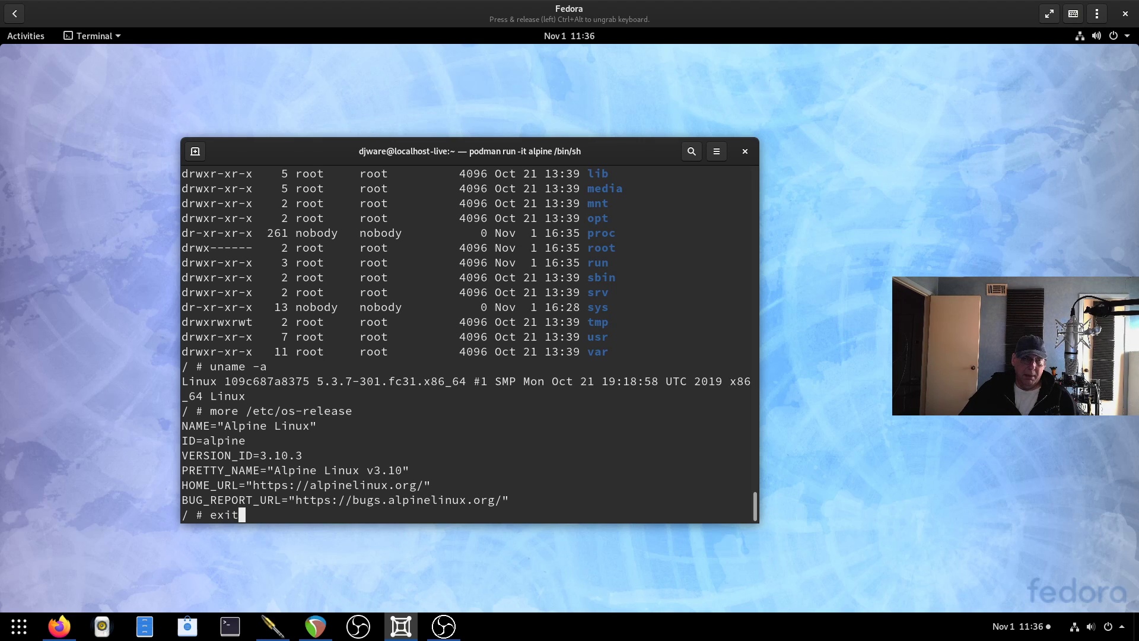
{"action": "key", "text": "Return"}
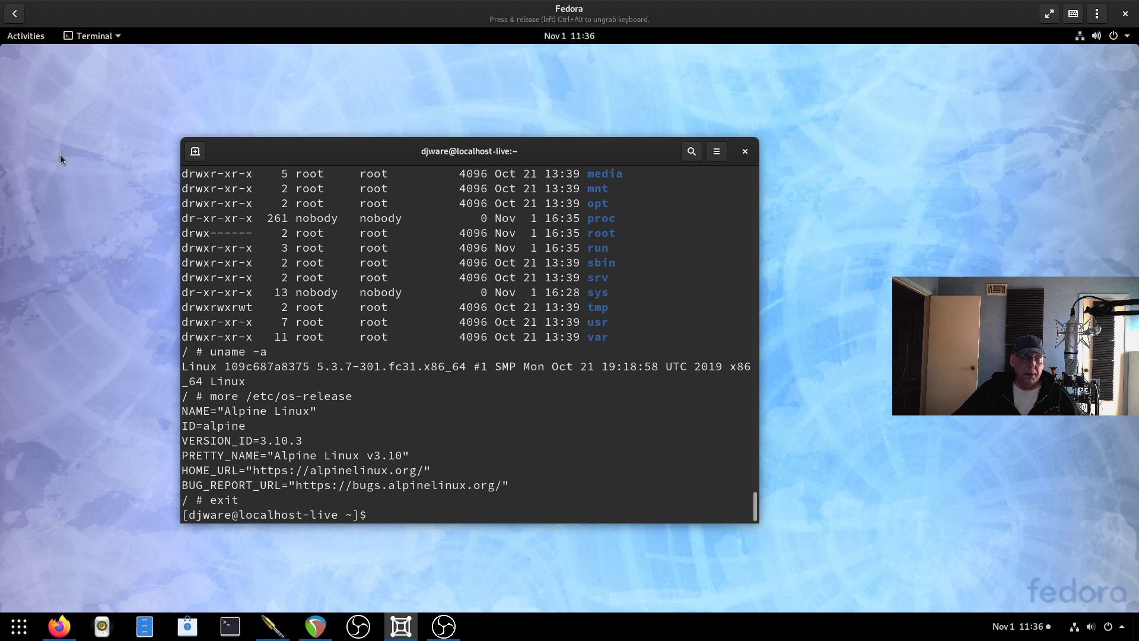
Launch Firefox from the activities overview and reposition its window.
{"action": "left_click", "coordinate": [24, 36]}
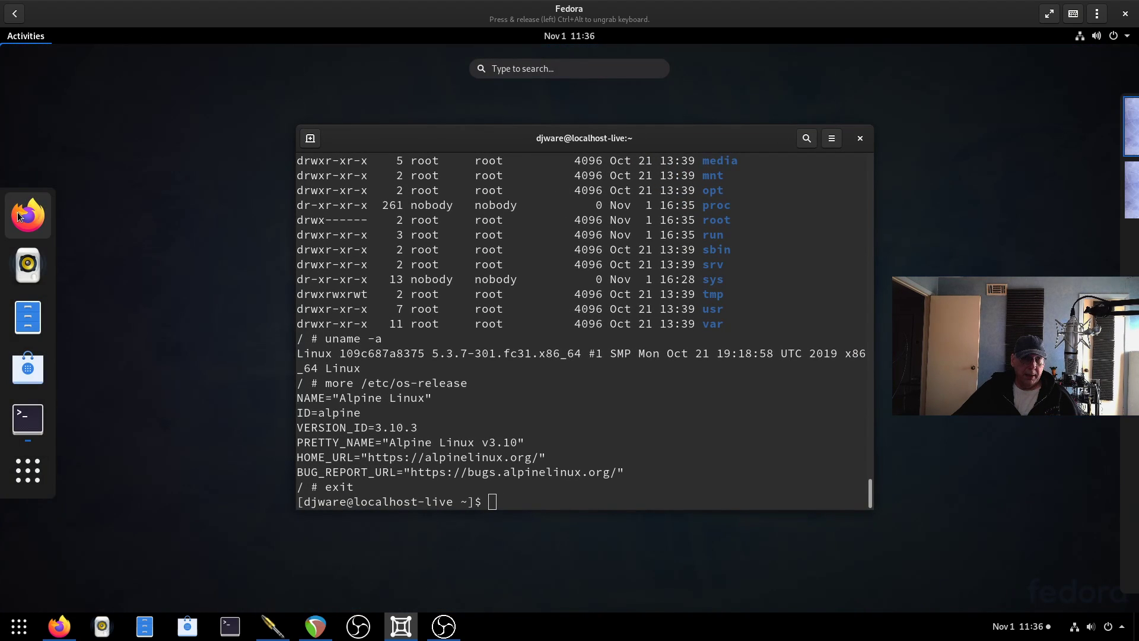
{"action": "left_click", "coordinate": [18, 212]}
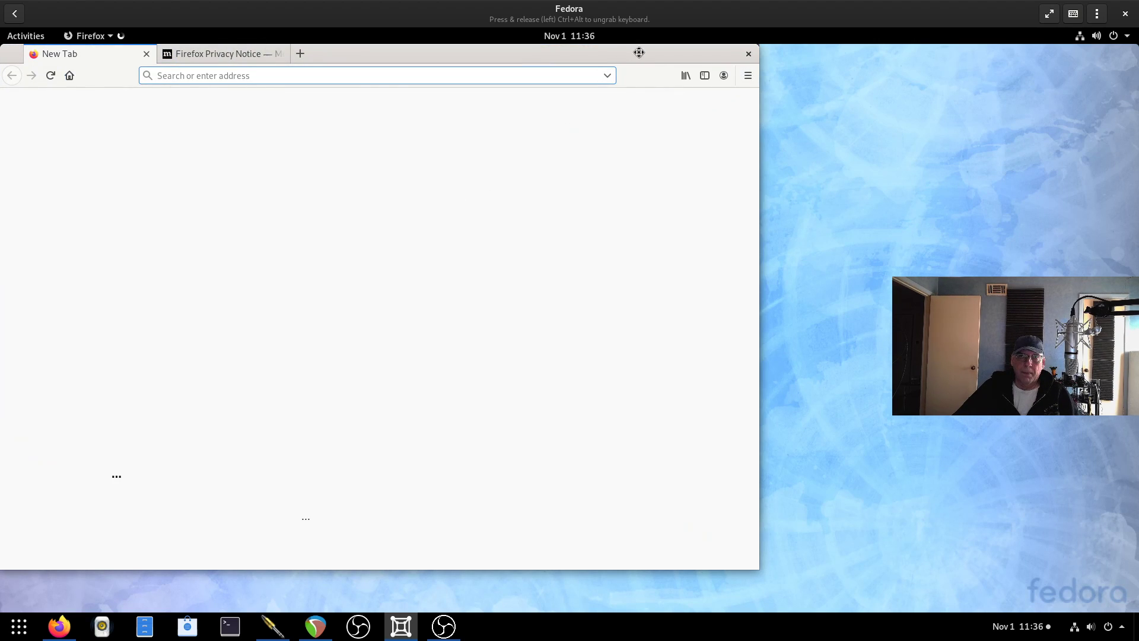
{"action": "left_click_drag", "start_coordinate": [638, 53], "coordinate": [761, 60]}
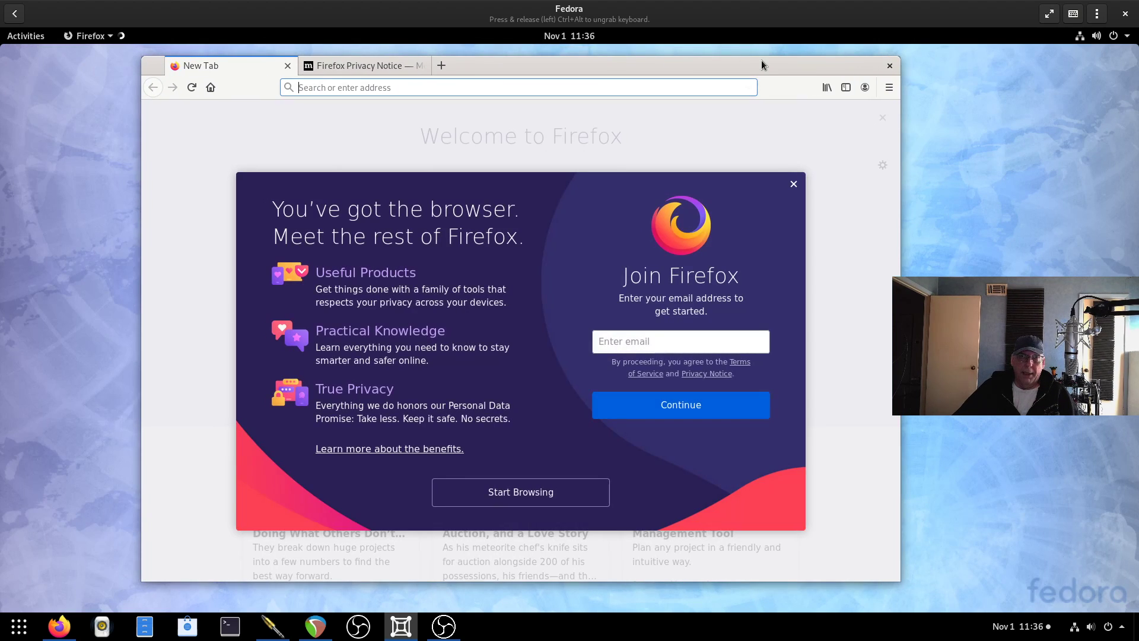
Check under Help > About Firefox that the browser version is 70.0.
{"action": "left_click", "coordinate": [890, 88]}
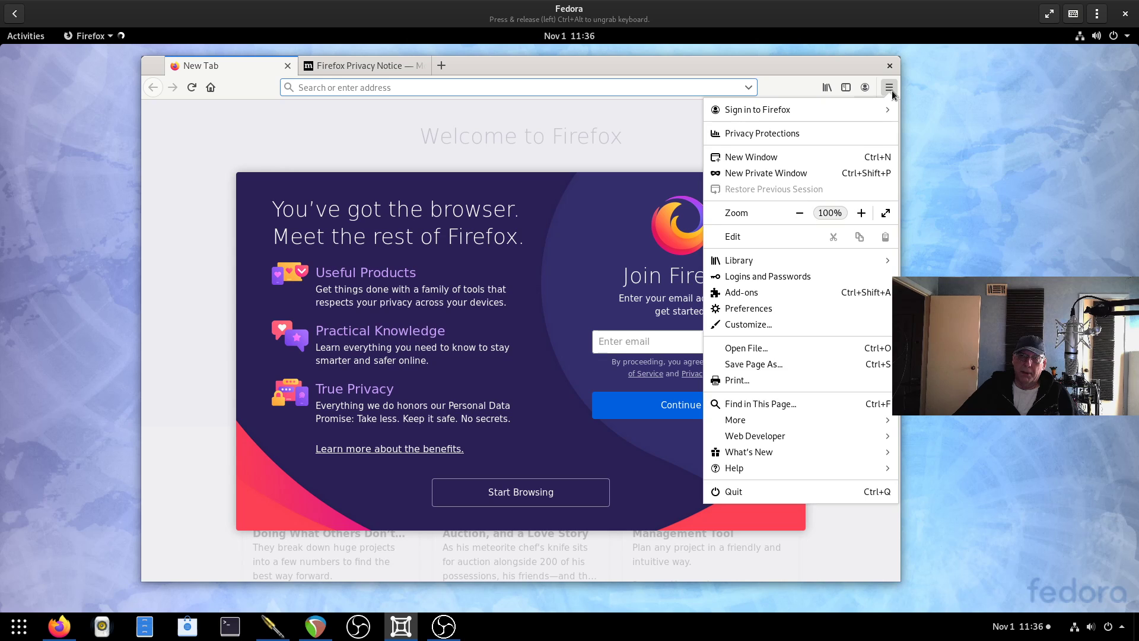
{"action": "left_click", "coordinate": [793, 463]}
{"action": "left_click", "coordinate": [775, 246]}
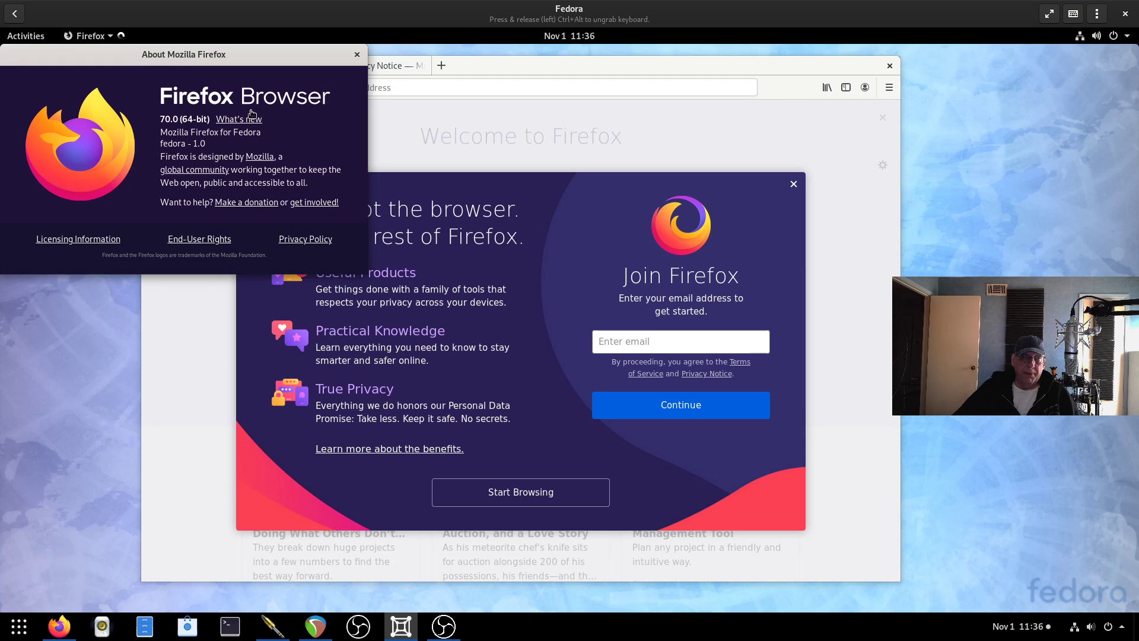
{"action": "left_click", "coordinate": [358, 55]}
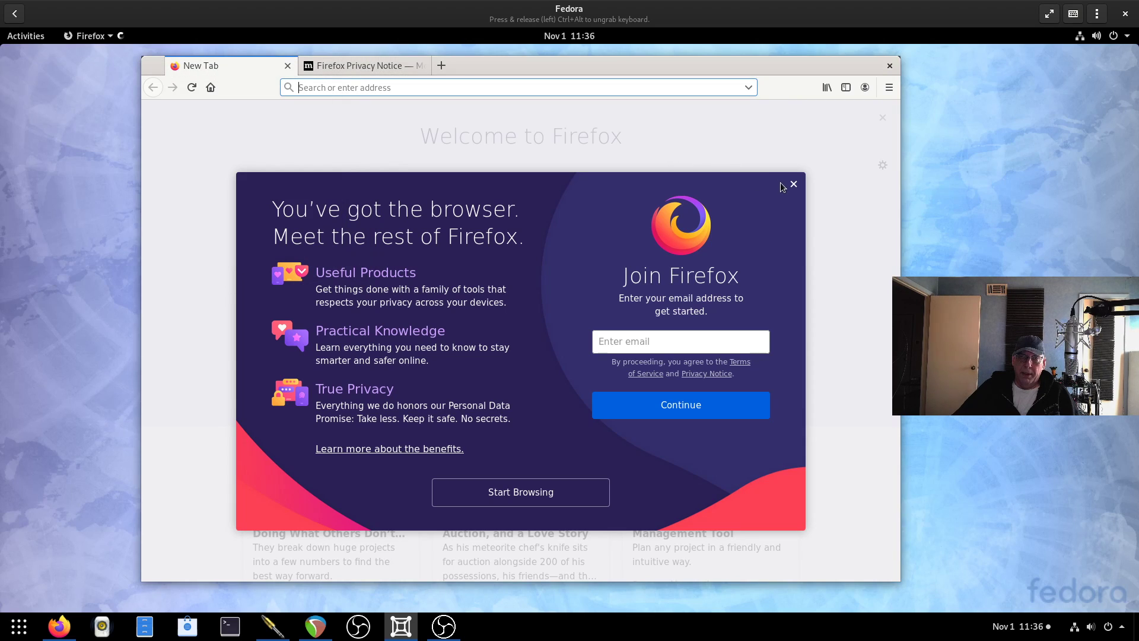
{"action": "left_click", "coordinate": [889, 88]}
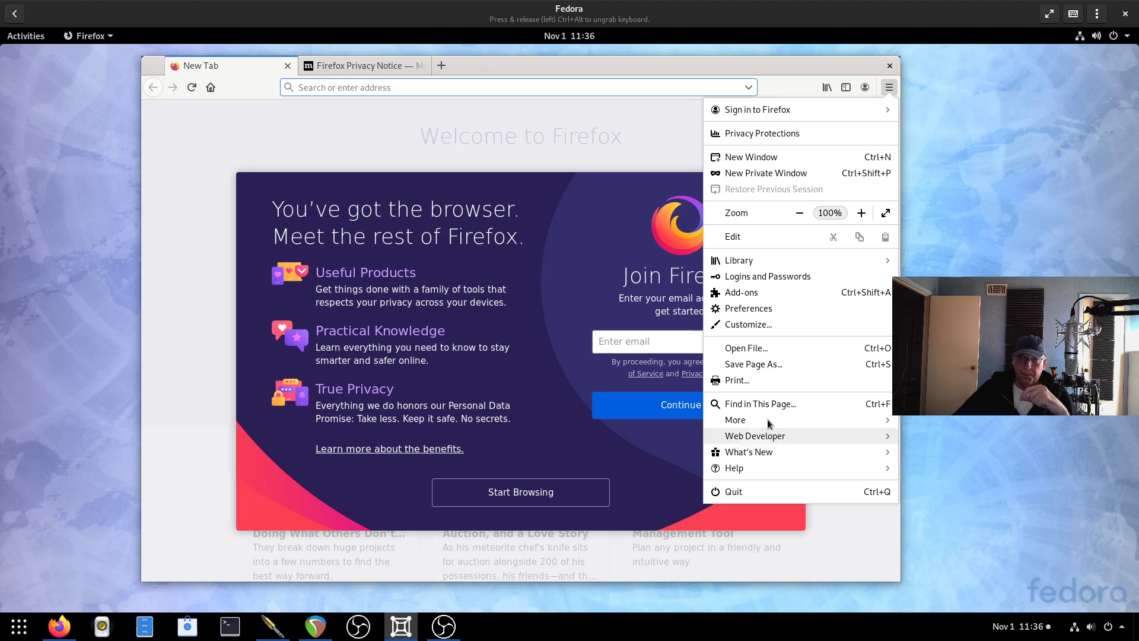
In Preferences' Network Settings, enable DNS over HTTPS with Cloudflare (Default) as provider.
{"action": "left_click", "coordinate": [760, 308]}
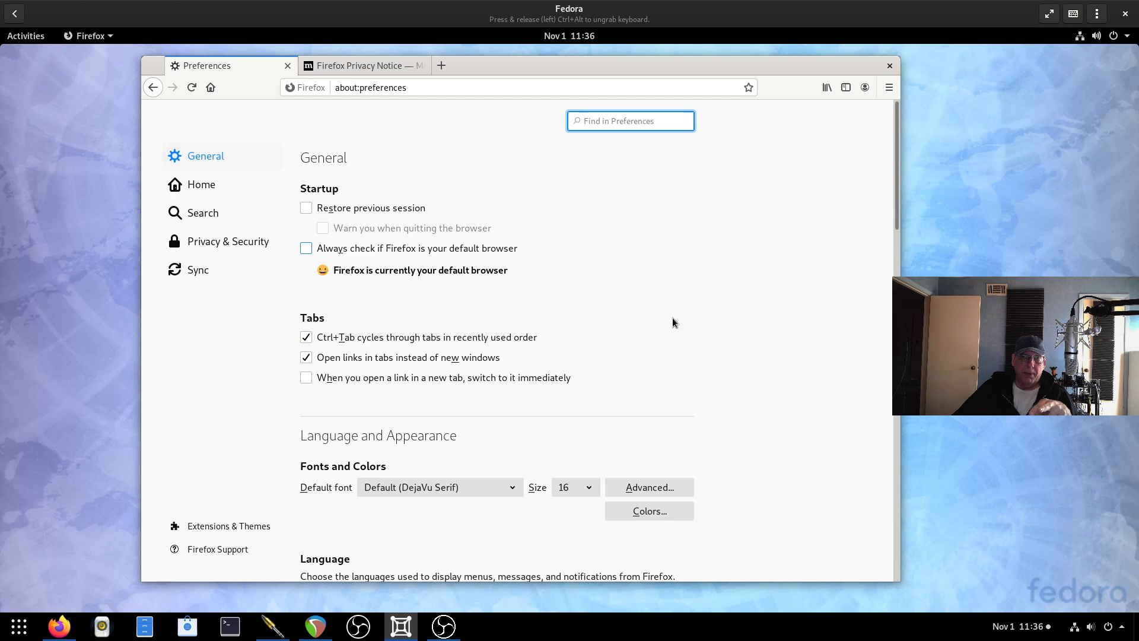
{"action": "scroll", "coordinate": [667, 327], "scroll_direction": "down", "scroll_amount": 2}
{"action": "scroll", "coordinate": [665, 331], "scroll_direction": "down", "scroll_amount": 15}
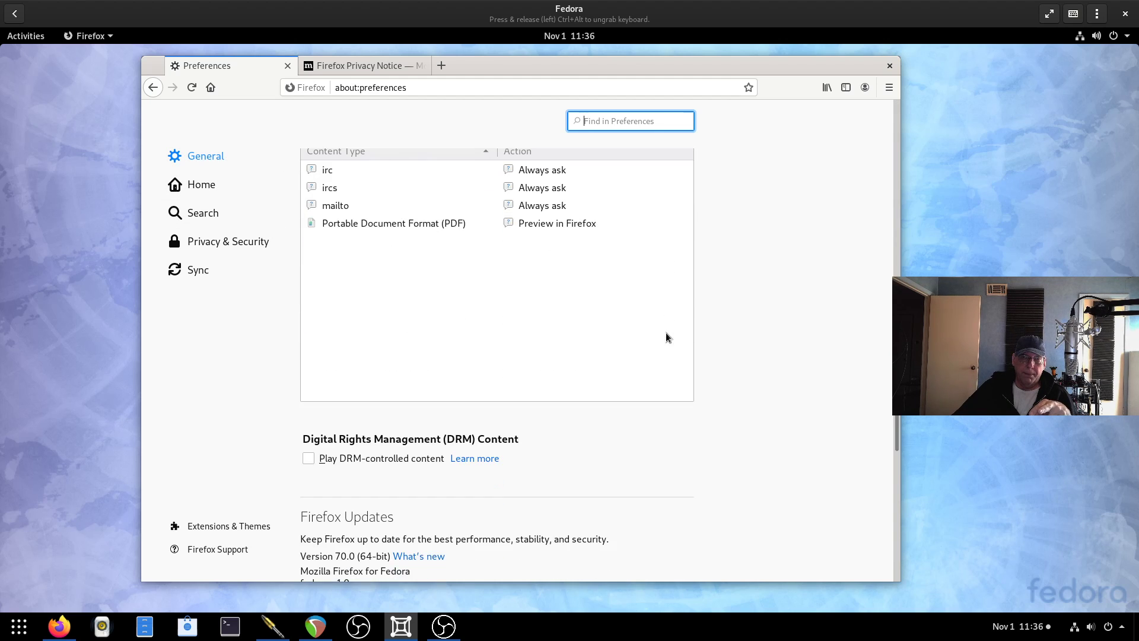
{"action": "scroll", "coordinate": [666, 332], "scroll_direction": "down", "scroll_amount": 5}
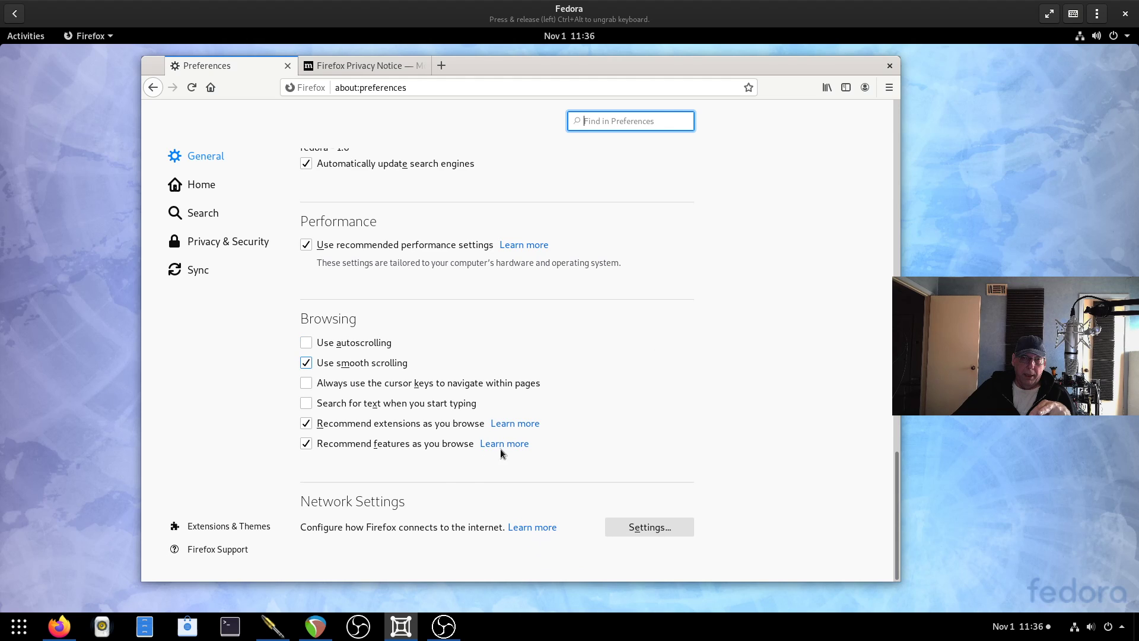
{"action": "left_click", "coordinate": [642, 528]}
{"action": "scroll", "coordinate": [575, 352], "scroll_direction": "down", "scroll_amount": 2}
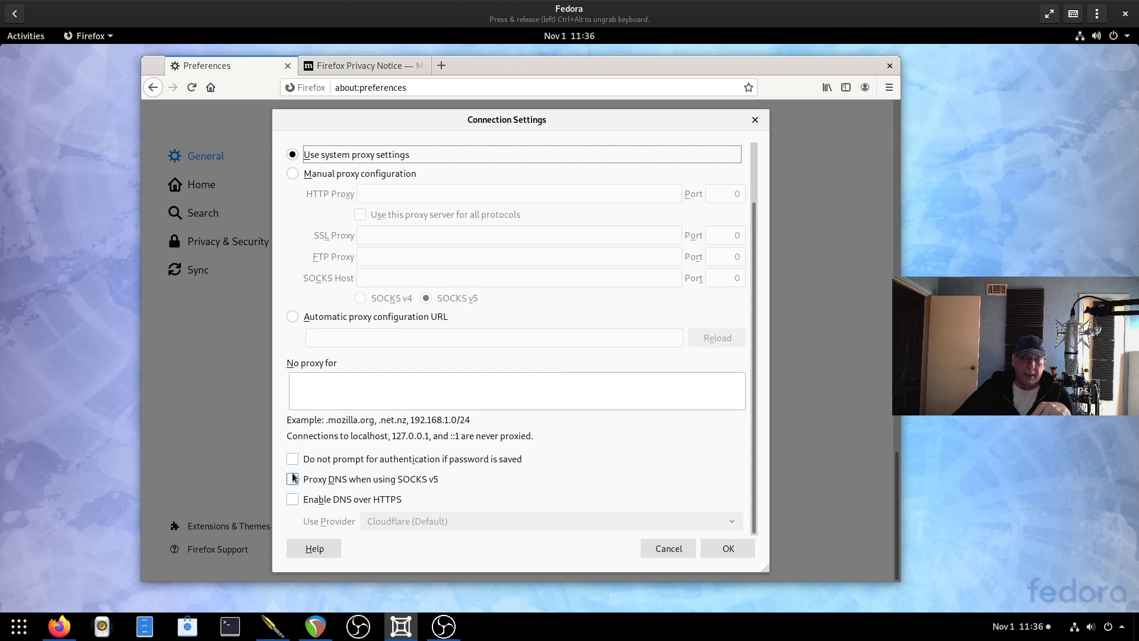
{"action": "left_click", "coordinate": [294, 500]}
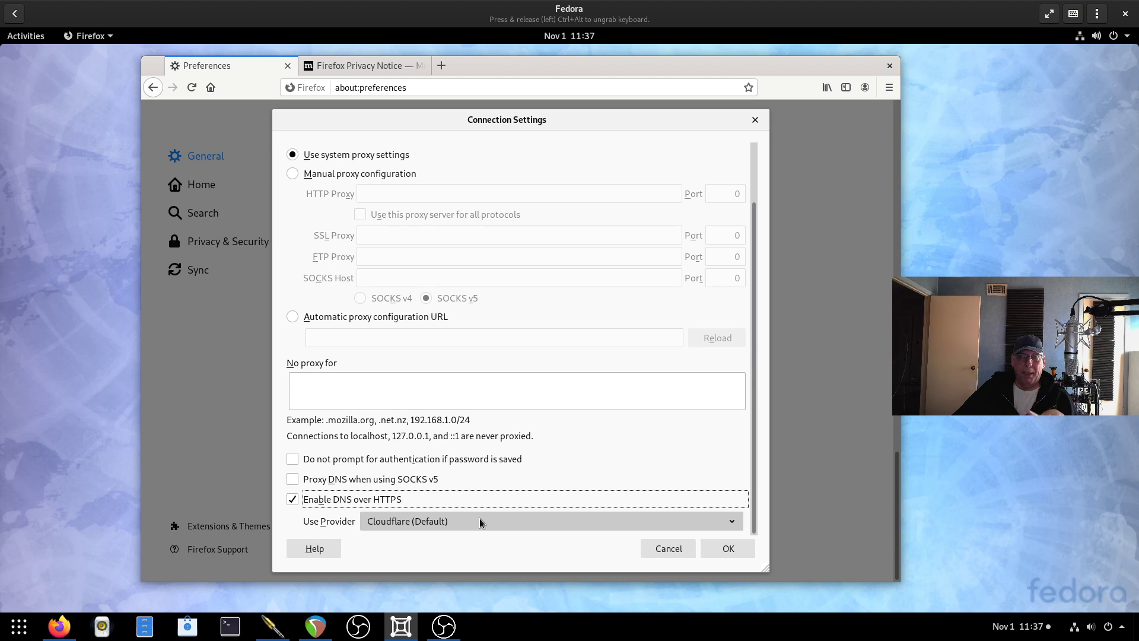
{"action": "left_click", "coordinate": [480, 519]}
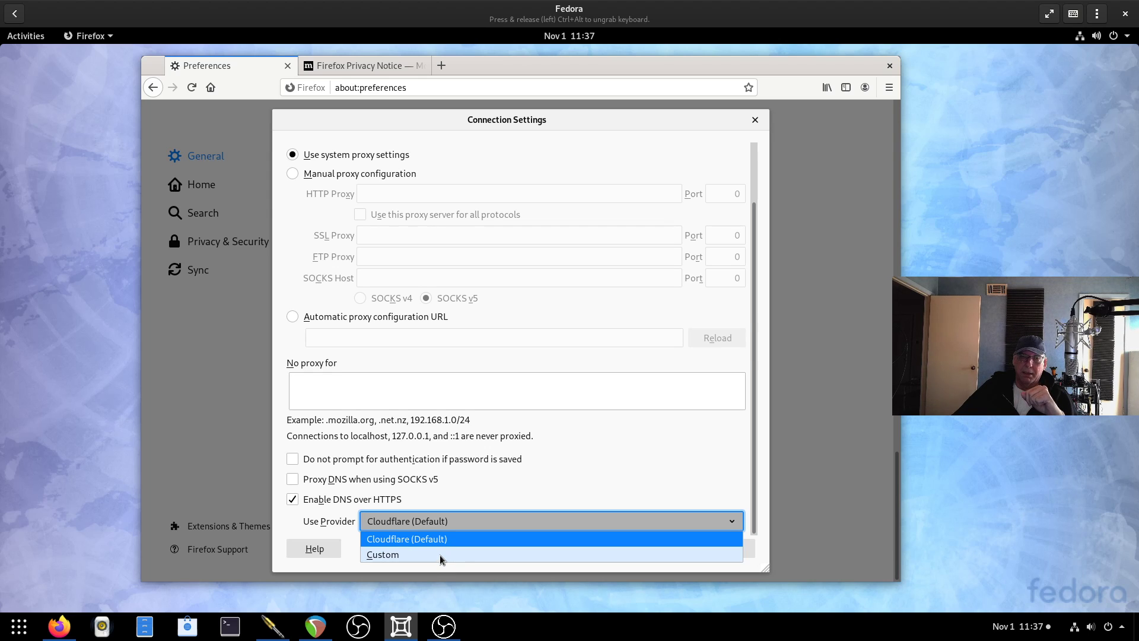
{"action": "left_click", "coordinate": [674, 468]}
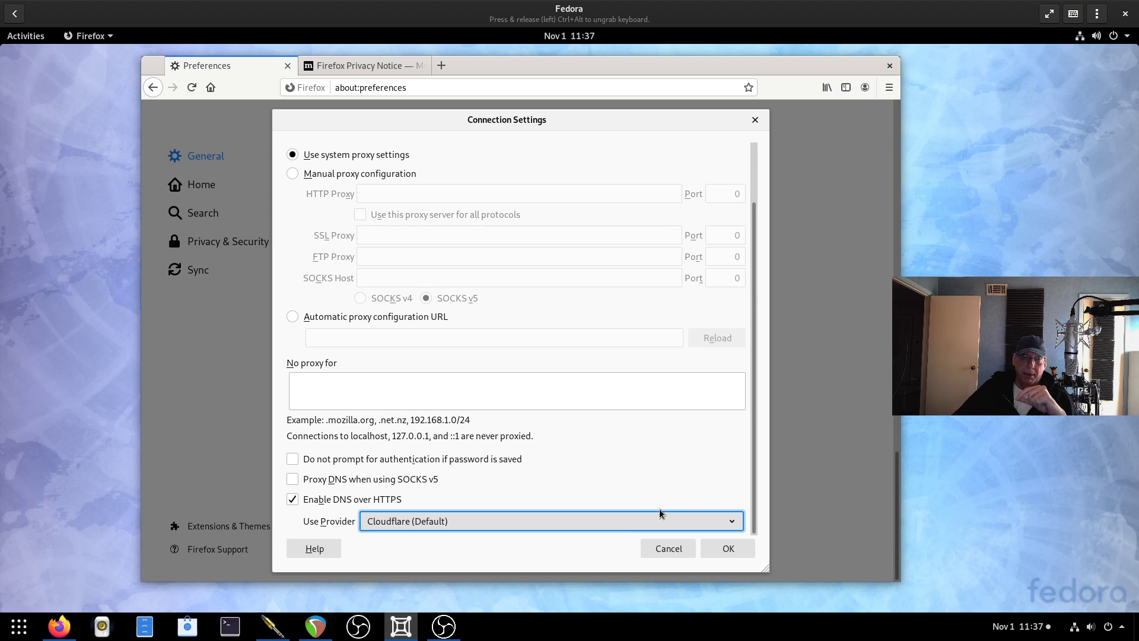
{"action": "left_click", "coordinate": [730, 547]}
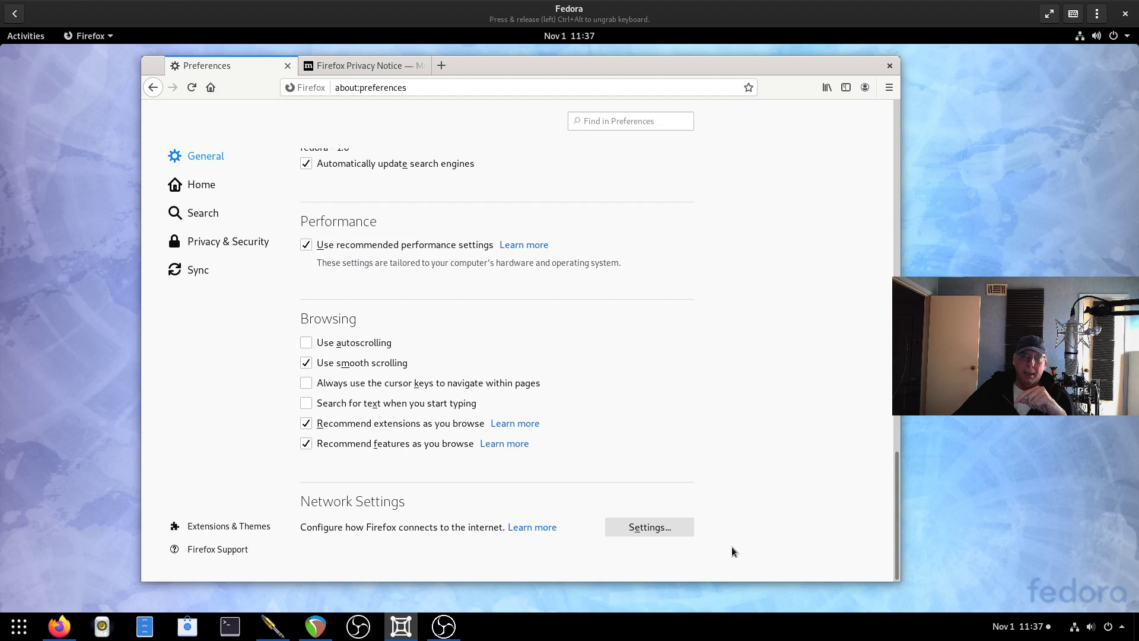
{"action": "left_click", "coordinate": [411, 66]}
{"action": "left_click_drag", "start_coordinate": [517, 87], "coordinate": [298, 89]}
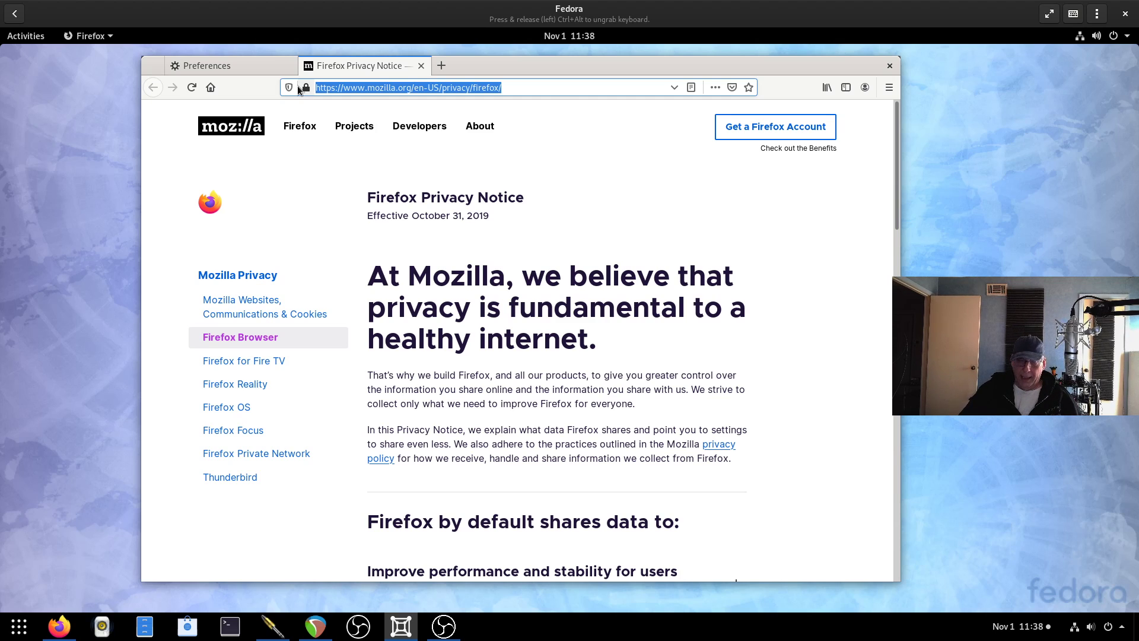
{"action": "type", "text": "www."}
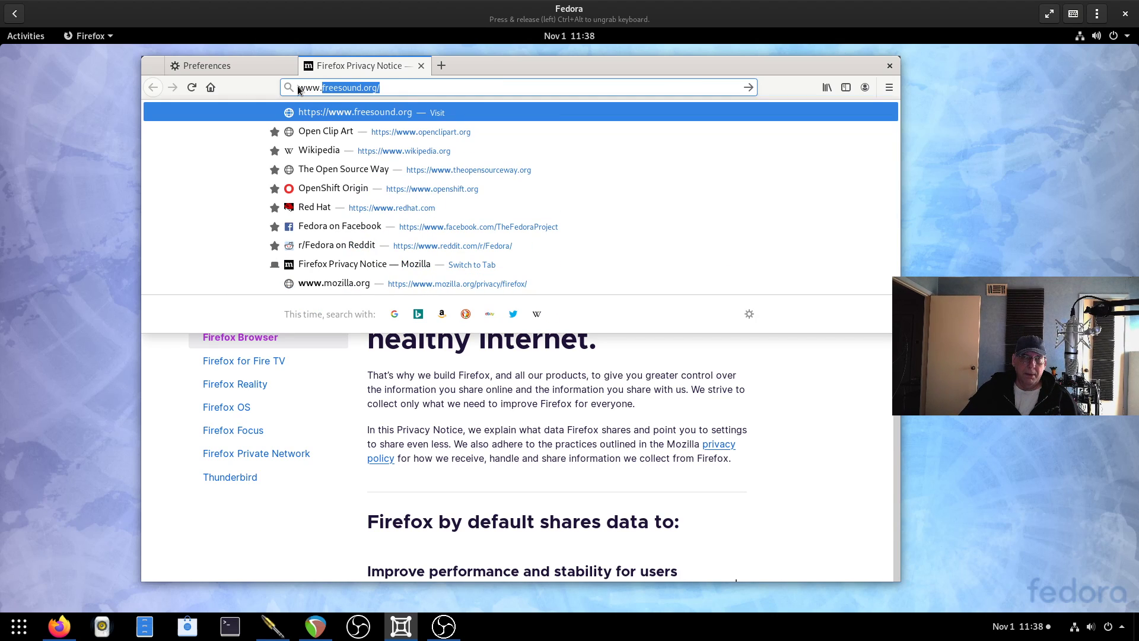
{"action": "type", "text": "time.com"}
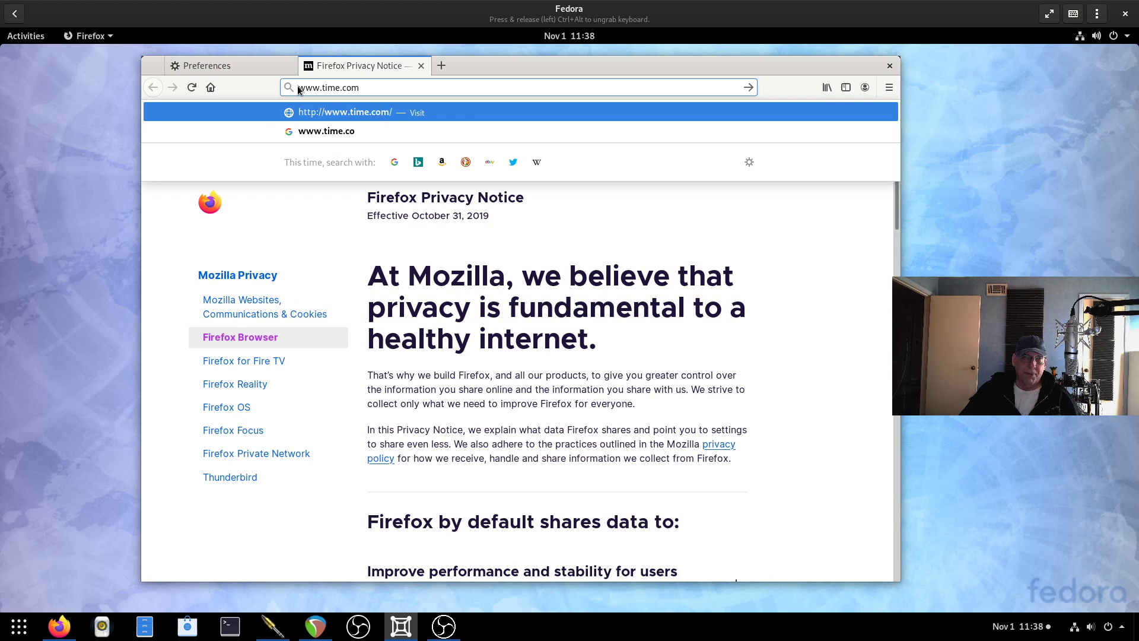
{"action": "key", "text": "Return"}
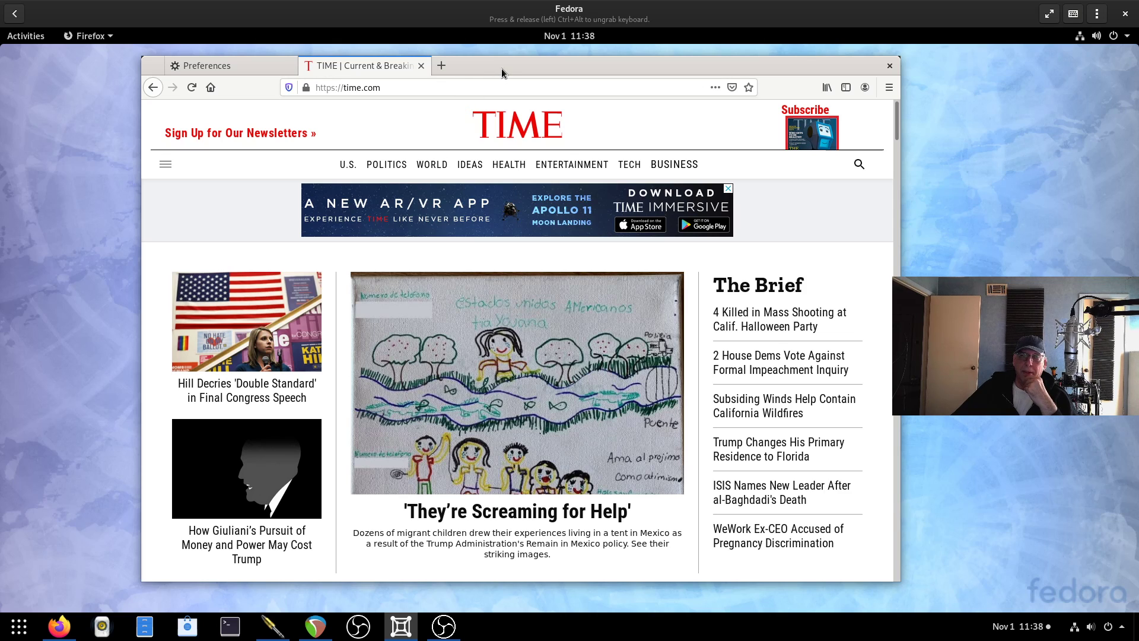
Quit Firefox, confirming that both open tabs should close.
{"action": "left_click_drag", "start_coordinate": [501, 66], "coordinate": [517, 69]}
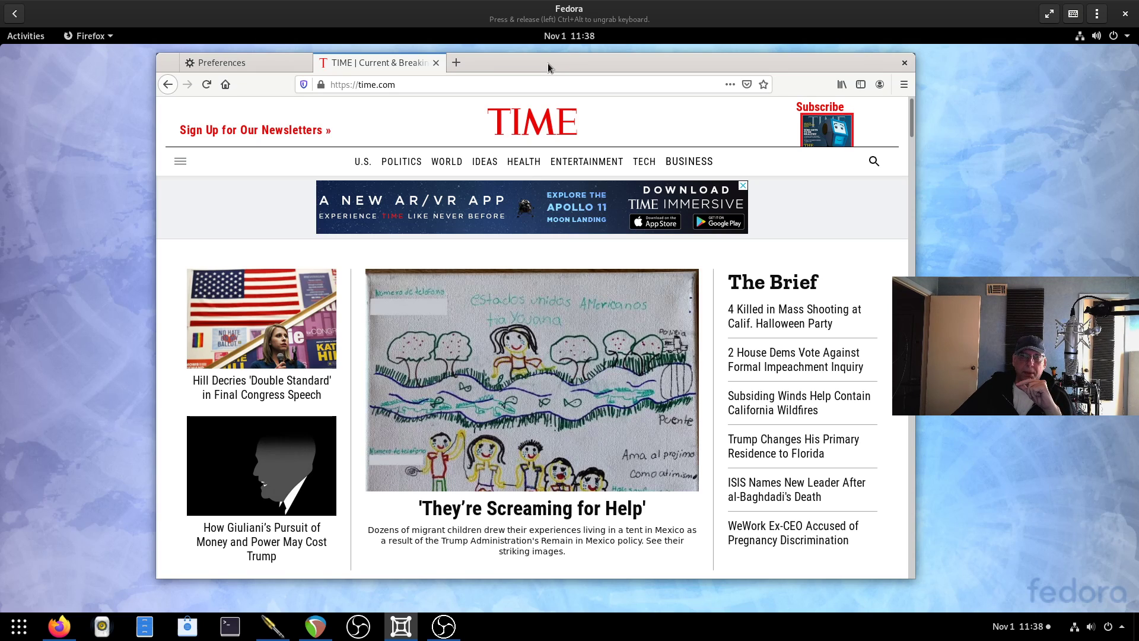
{"action": "left_click", "coordinate": [904, 62]}
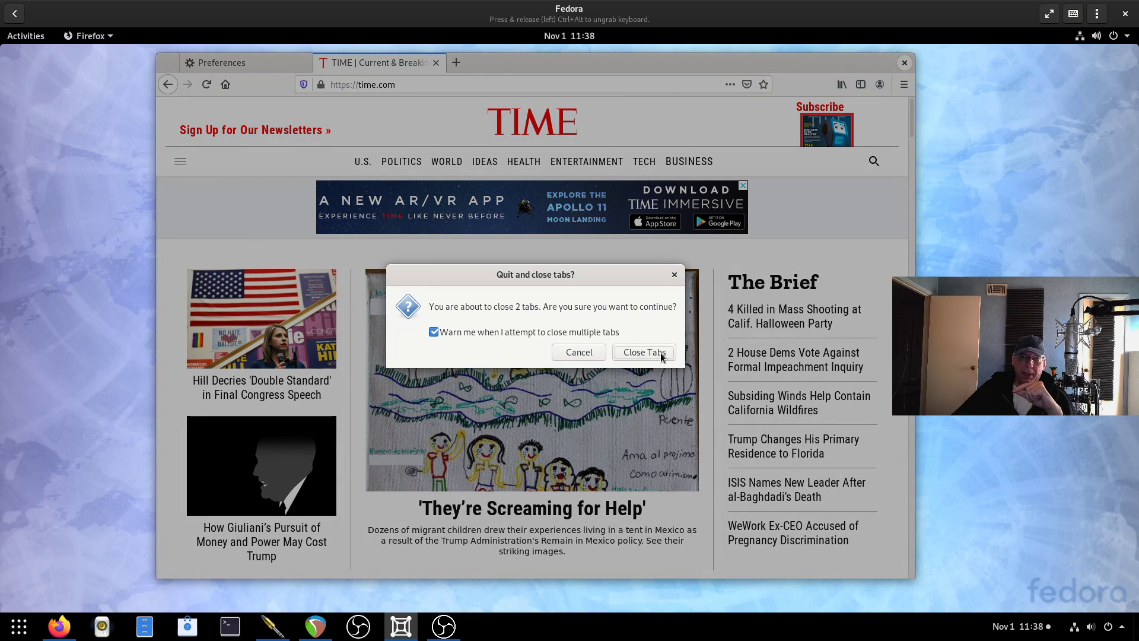
{"action": "left_click", "coordinate": [652, 353]}
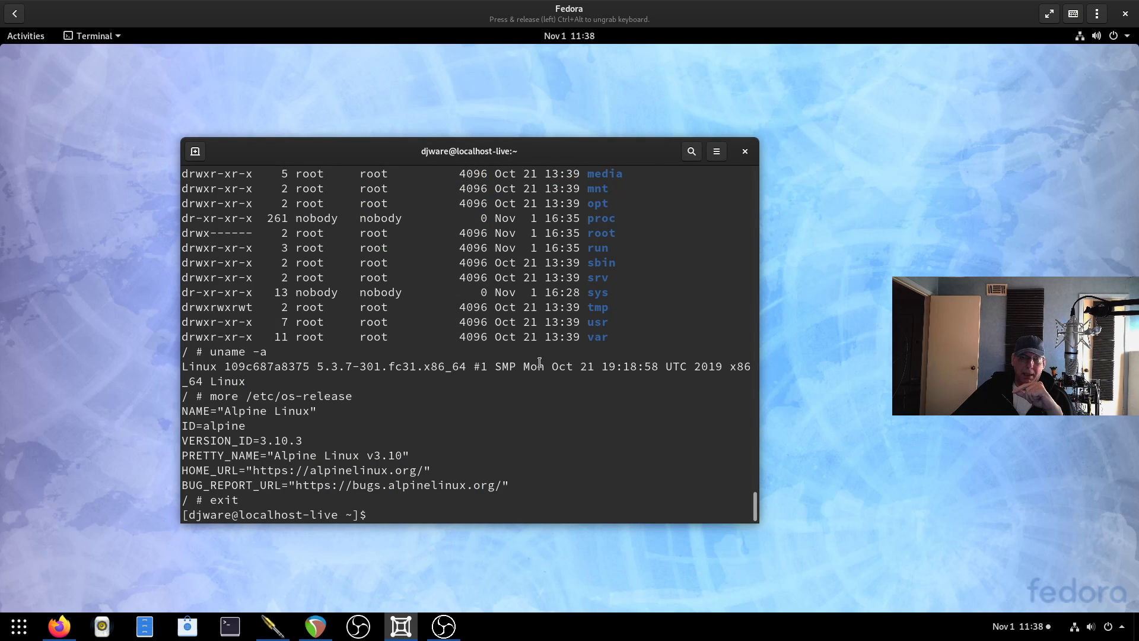
Open Files at the Home folder and move its window to the right.
{"action": "left_click", "coordinate": [23, 38]}
{"action": "left_click", "coordinate": [26, 315]}
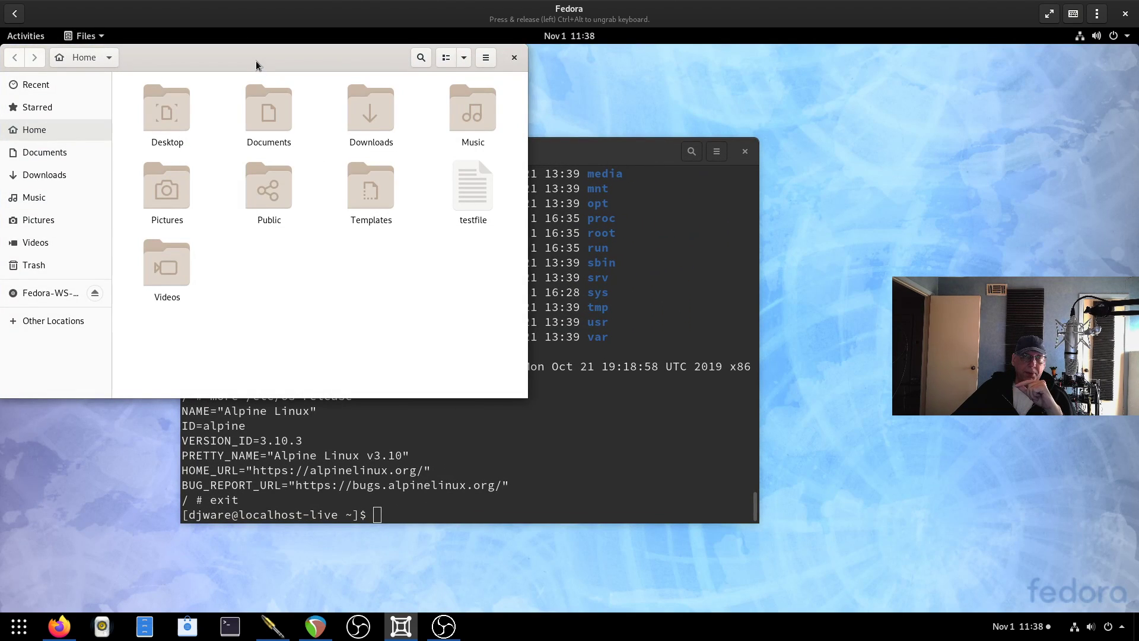
{"action": "left_click_drag", "start_coordinate": [255, 60], "coordinate": [421, 67]}
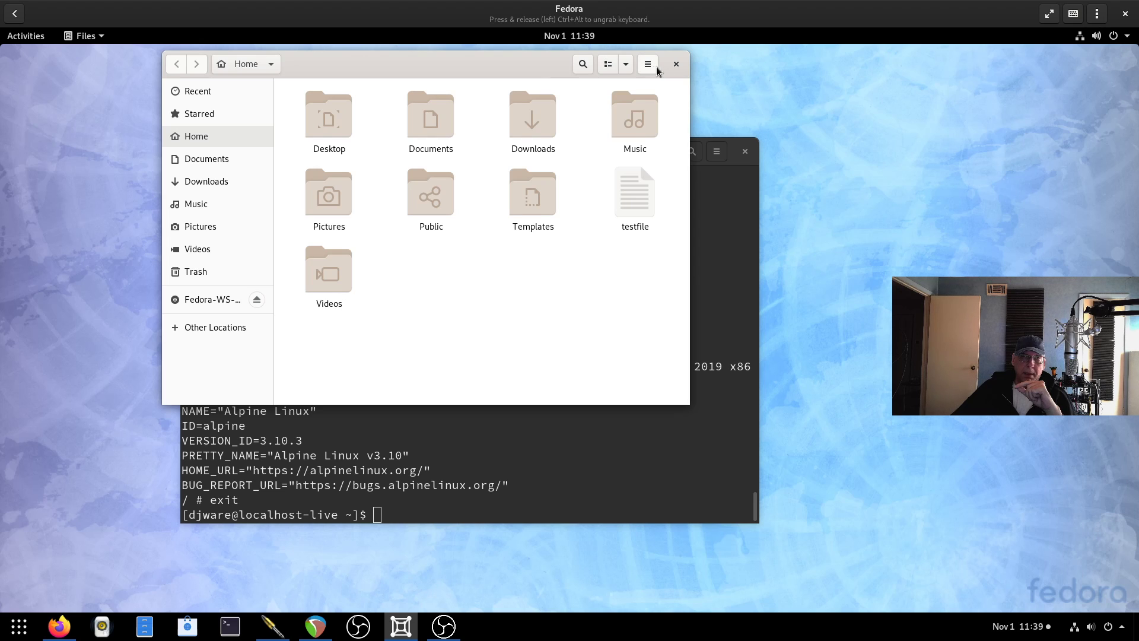
Close the Files window and show the grid of all installed applications.
{"action": "left_click", "coordinate": [677, 66]}
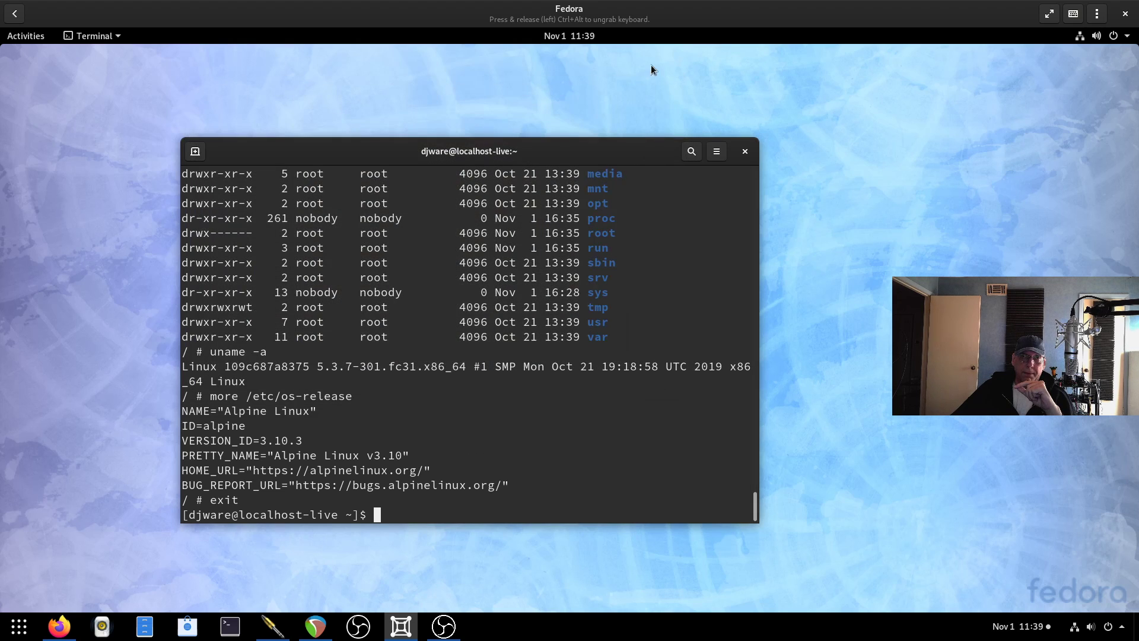
{"action": "left_click", "coordinate": [13, 37]}
{"action": "left_click", "coordinate": [27, 485]}
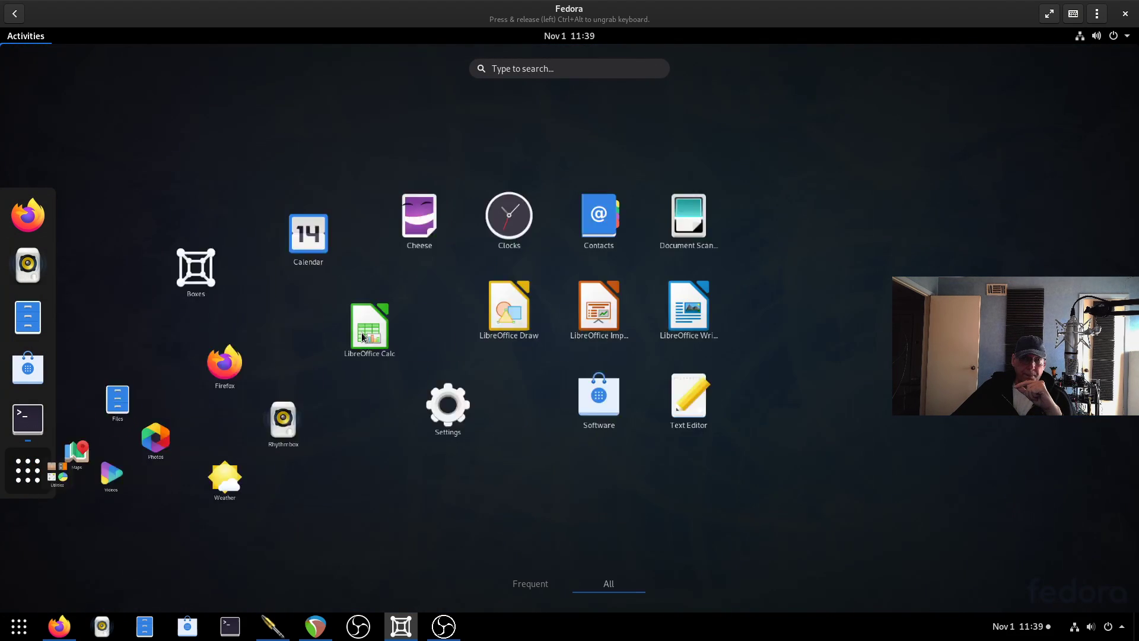
Launch Settings and browse the Details pages: About, Date & Time, Users, Default Applications.
{"action": "left_click", "coordinate": [640, 375]}
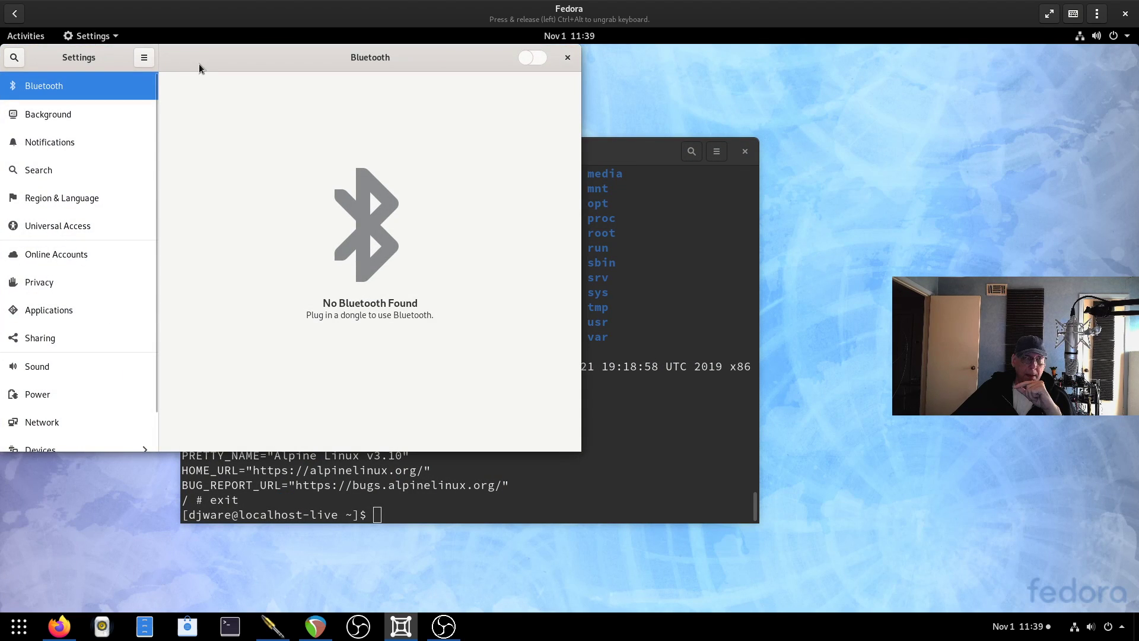
{"action": "left_click_drag", "start_coordinate": [226, 54], "coordinate": [465, 75]}
{"action": "scroll", "coordinate": [273, 371], "scroll_direction": "down", "scroll_amount": 1}
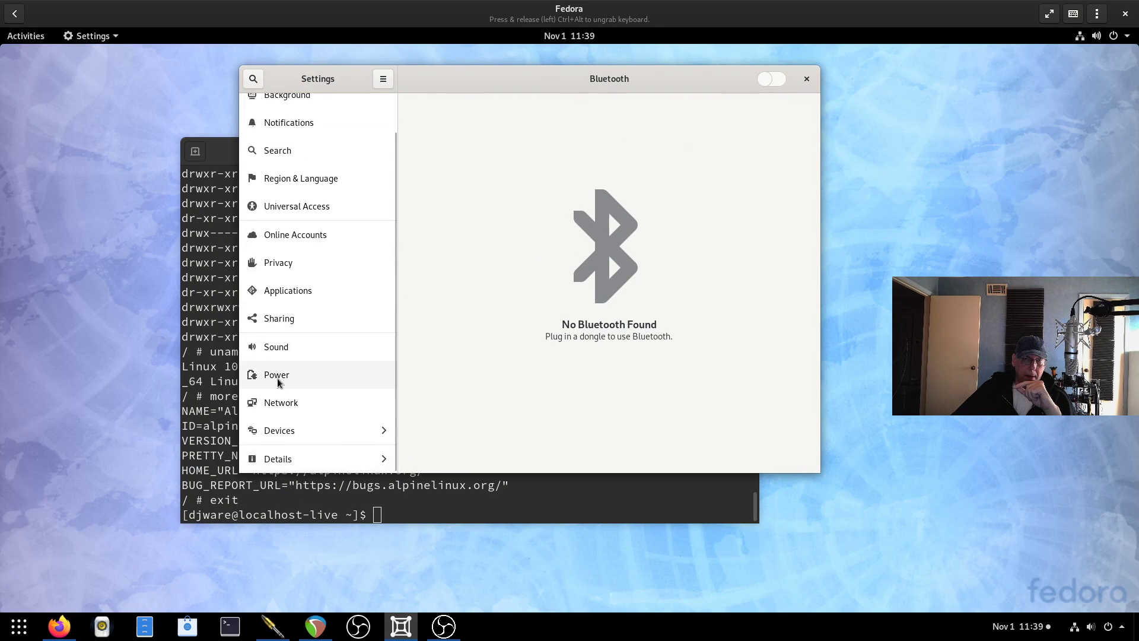
{"action": "left_click", "coordinate": [292, 460]}
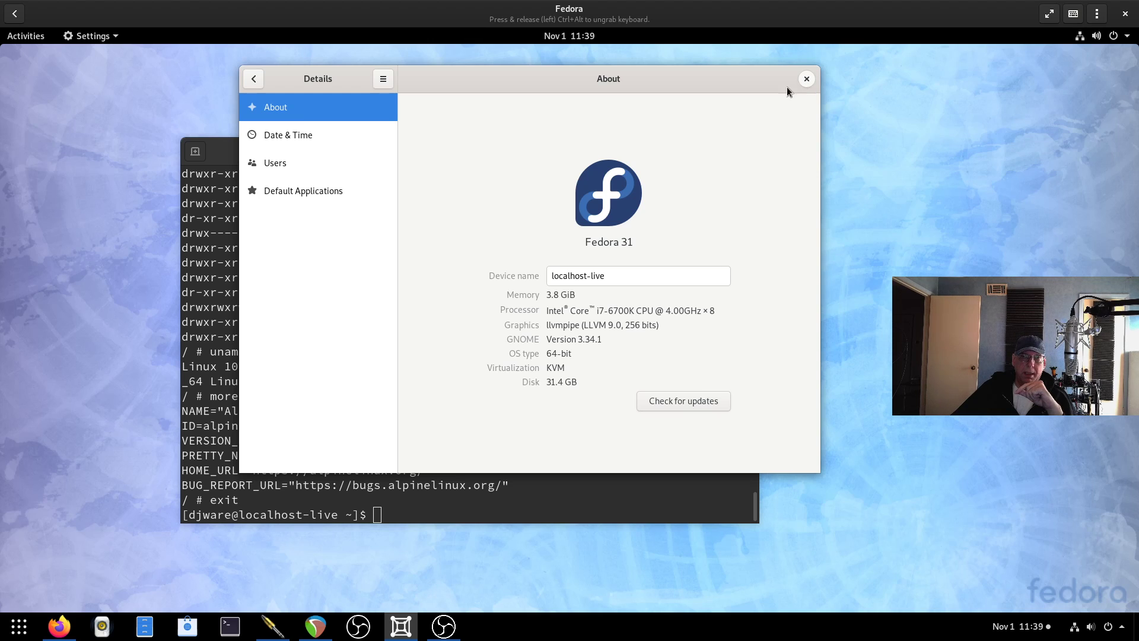
{"action": "left_click", "coordinate": [277, 137]}
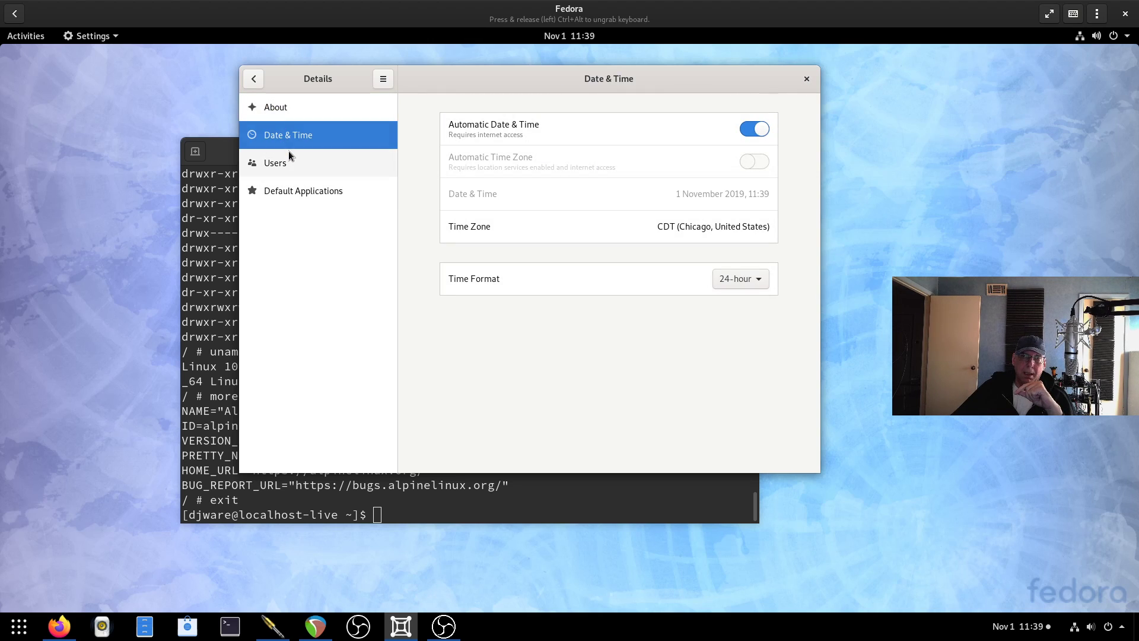
{"action": "left_click", "coordinate": [291, 171]}
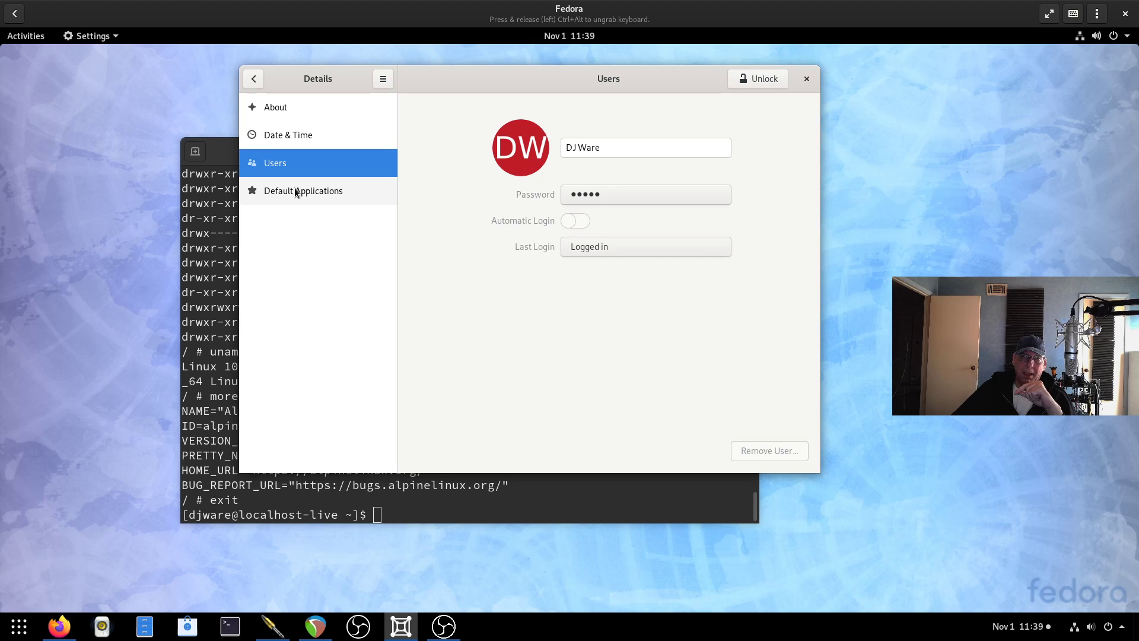
{"action": "left_click", "coordinate": [296, 191]}
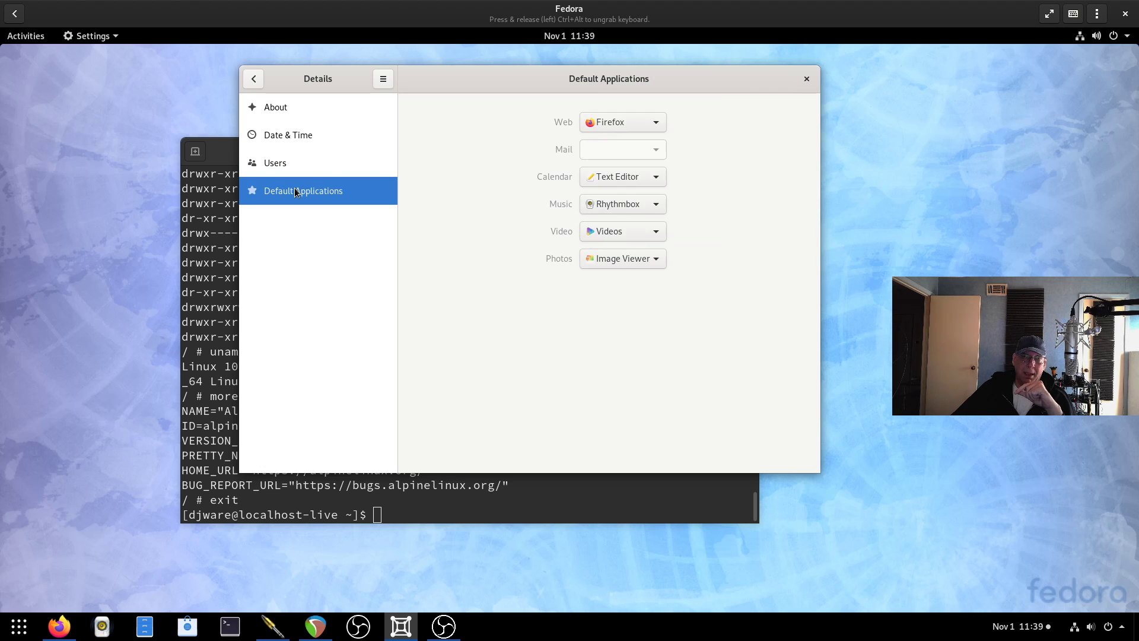
View Devices > Displays at 1920×985 Landscape, then close Settings.
{"action": "left_click", "coordinate": [254, 80]}
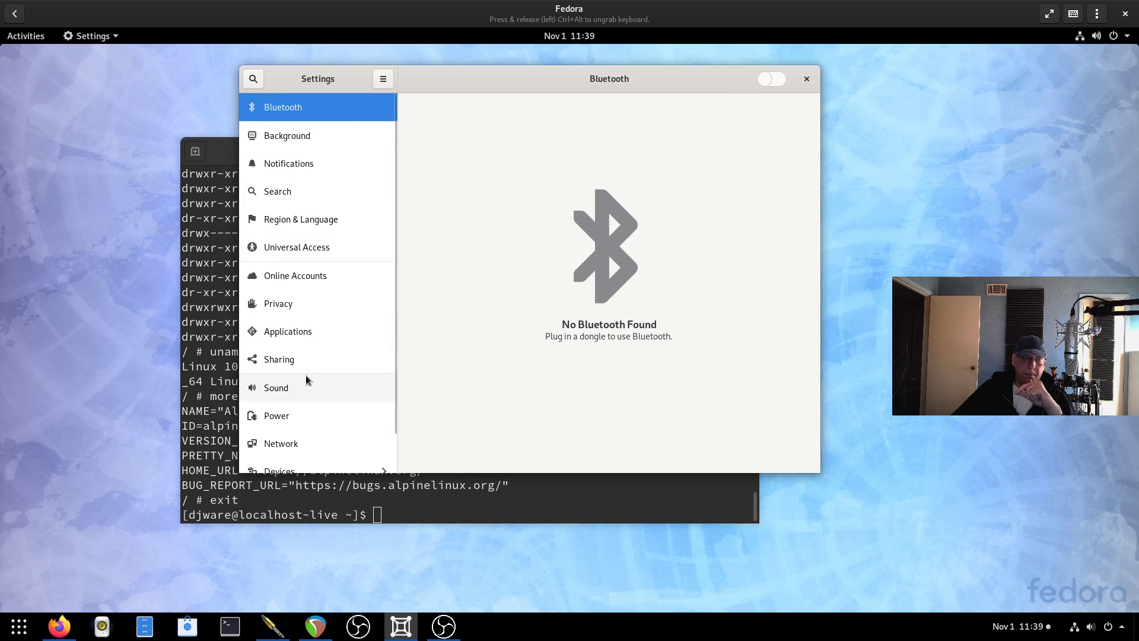
{"action": "scroll", "coordinate": [305, 376], "scroll_direction": "down", "scroll_amount": 1}
{"action": "left_click", "coordinate": [294, 429]}
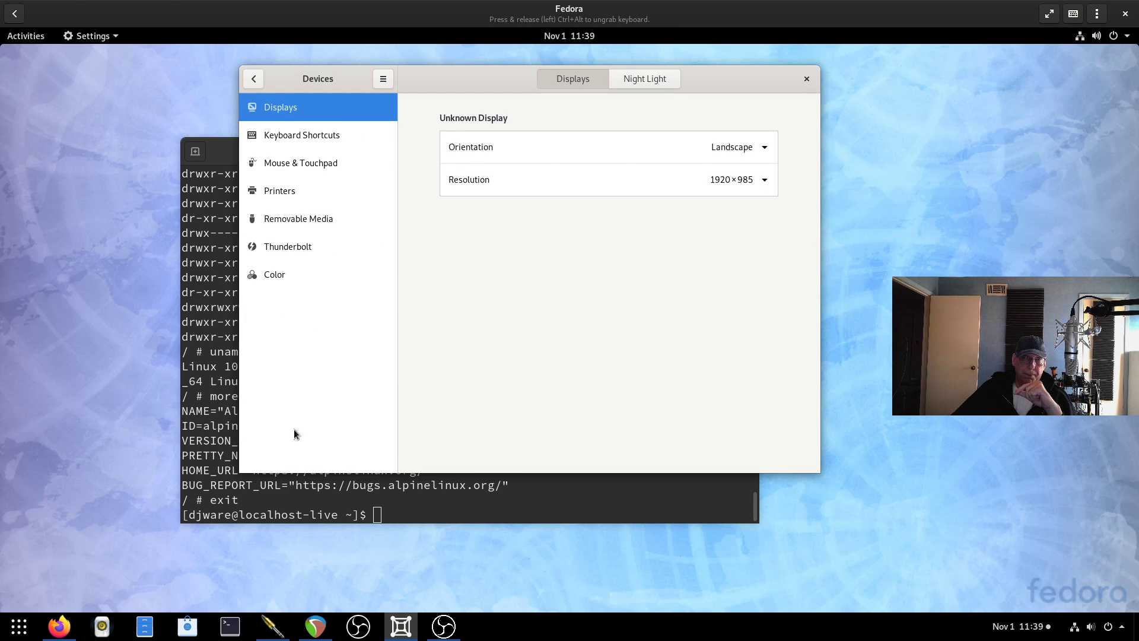
{"action": "left_click", "coordinate": [805, 81]}
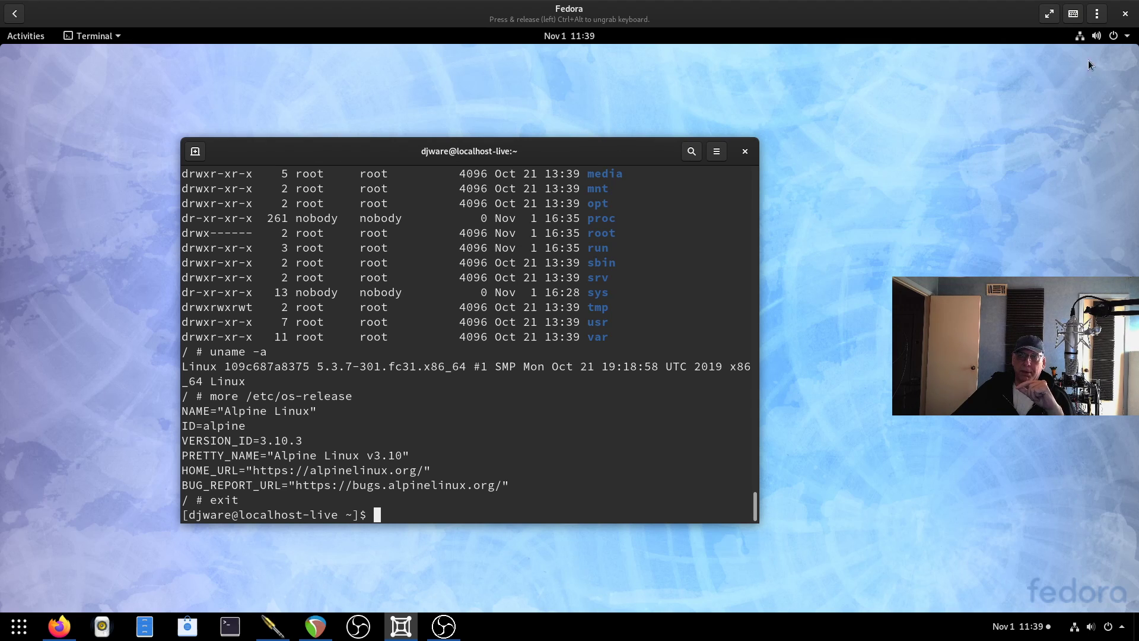
Log out of the GNOME session from the system menu and confirm.
{"action": "left_click", "coordinate": [1133, 38]}
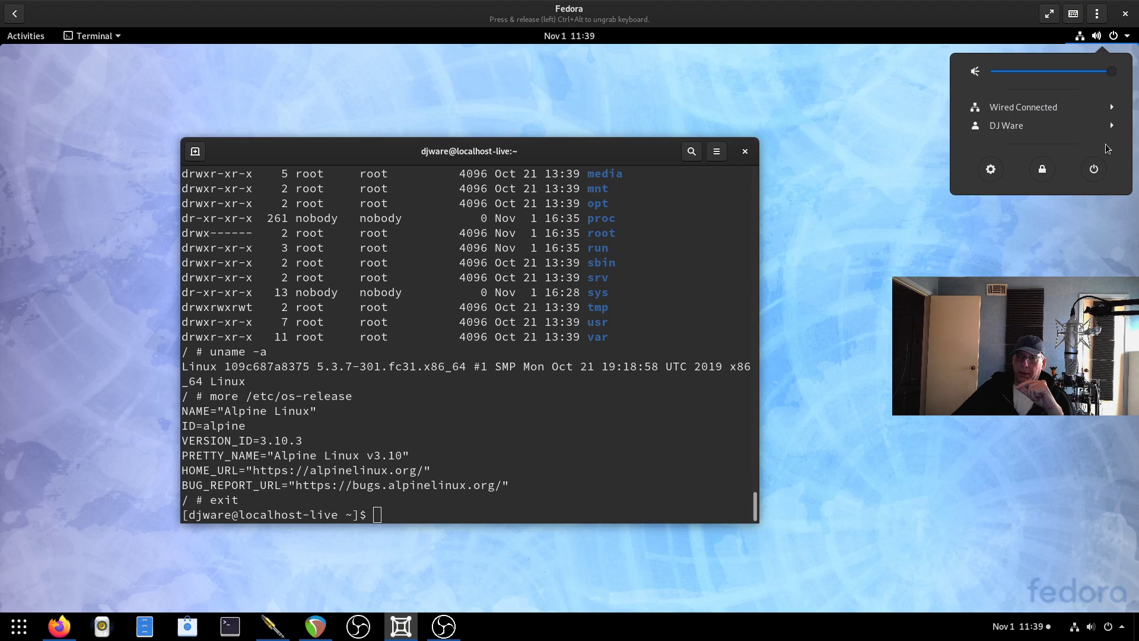
{"action": "left_click", "coordinate": [1082, 128]}
{"action": "left_click", "coordinate": [1023, 144]}
{"action": "left_click", "coordinate": [653, 363]}
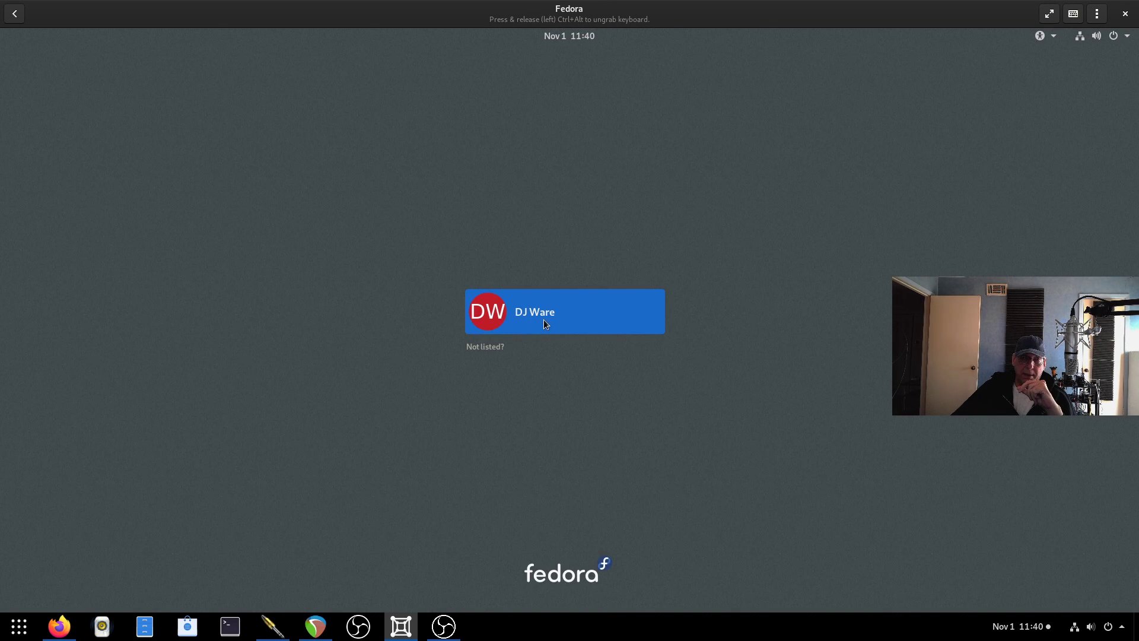
Sign back in as the user with the account password and open Activities.
{"action": "left_click", "coordinate": [543, 319]}
{"action": "left_click", "coordinate": [614, 379]}
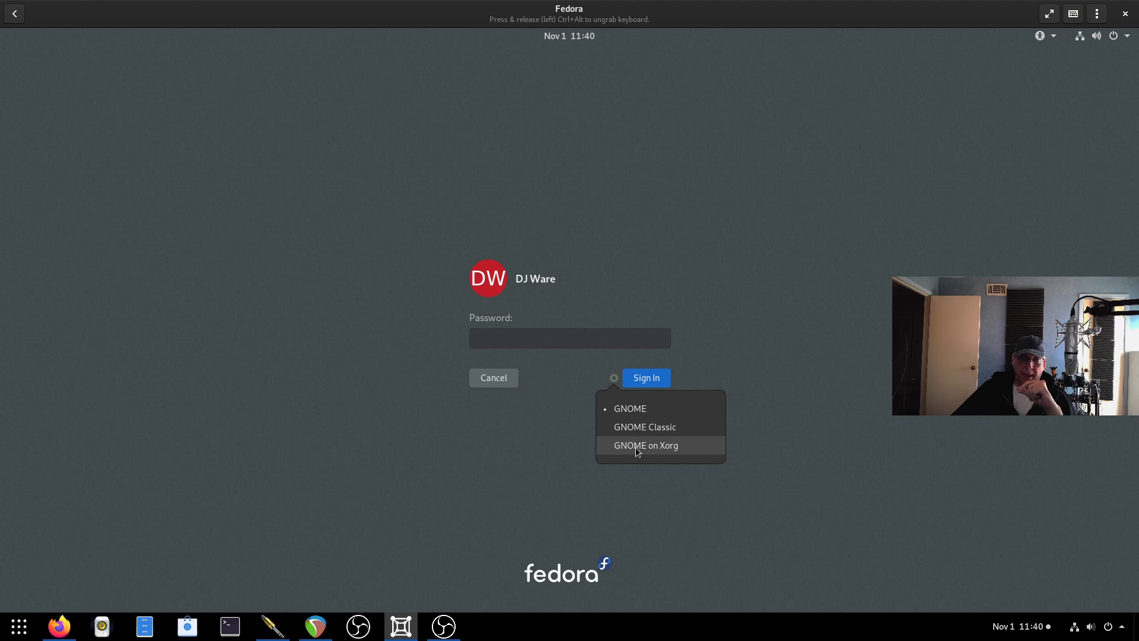
{"action": "left_click", "coordinate": [528, 339]}
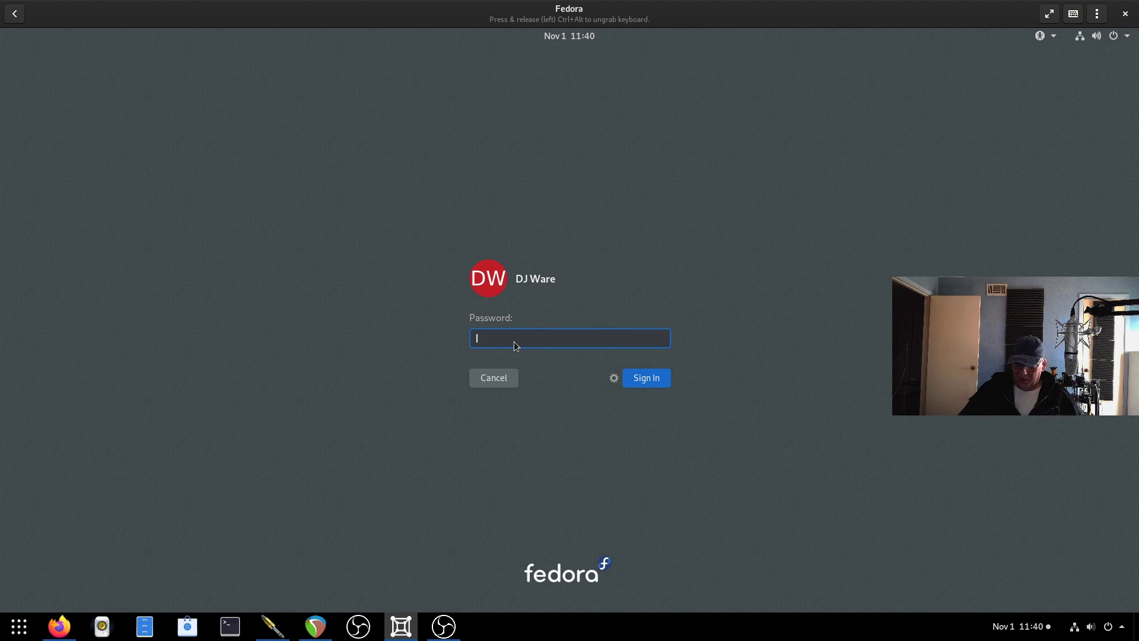
{"action": "type", "text": "***********"}
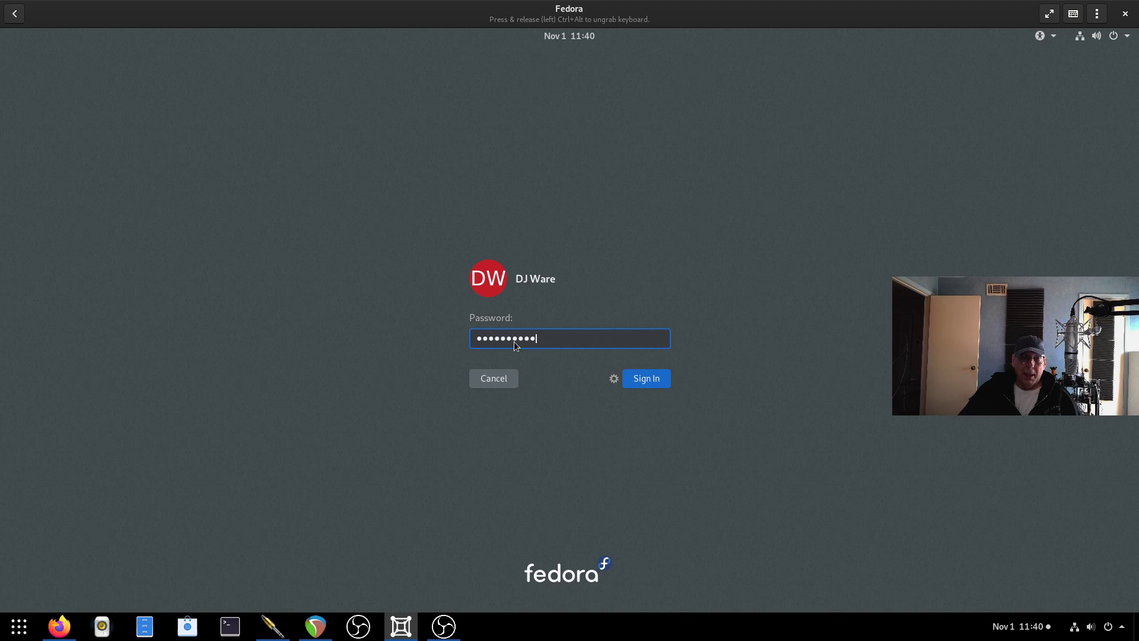
{"action": "key", "text": "Return"}
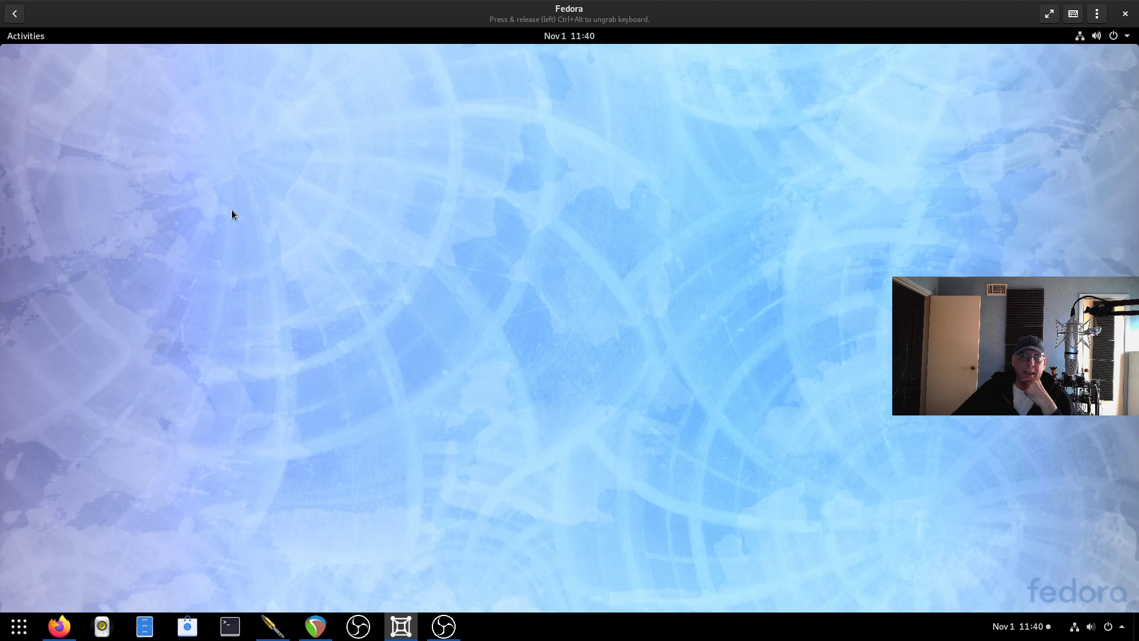
{"action": "left_click", "coordinate": [32, 40]}
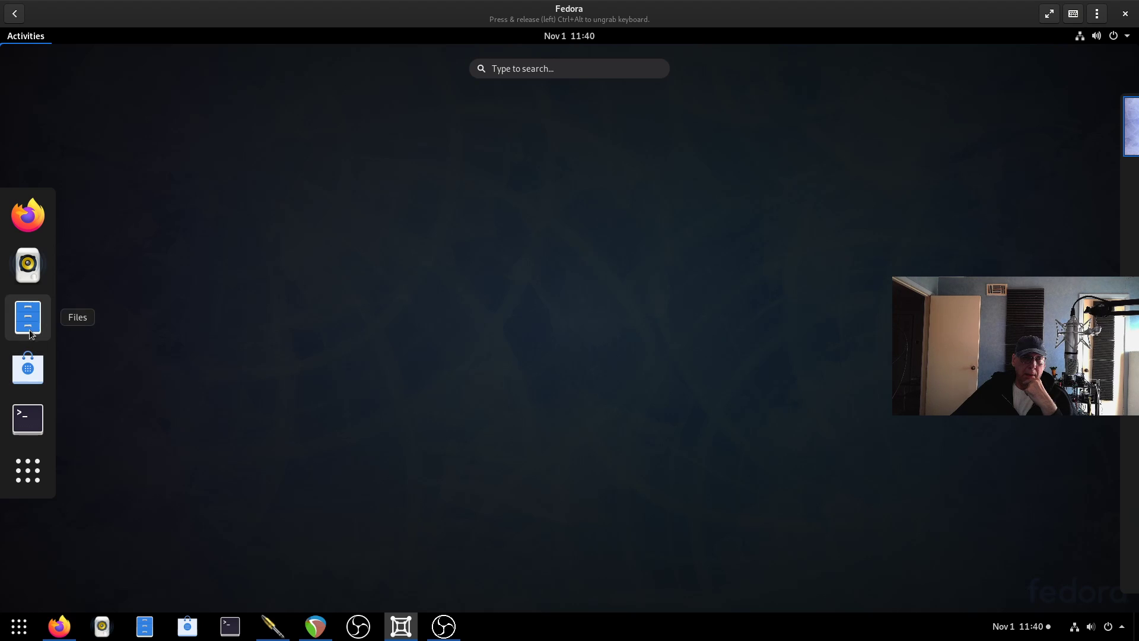
Launch Software, enable third-party repositories, and open GIMP's page under Graphics & Photography.
{"action": "left_click", "coordinate": [29, 365]}
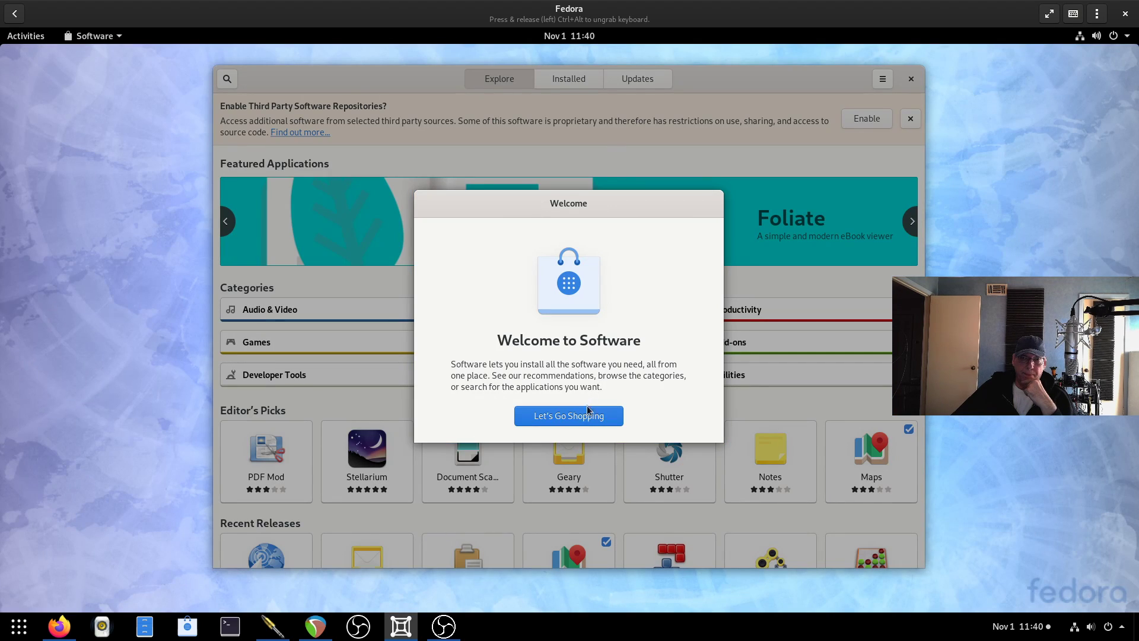
{"action": "left_click", "coordinate": [587, 415]}
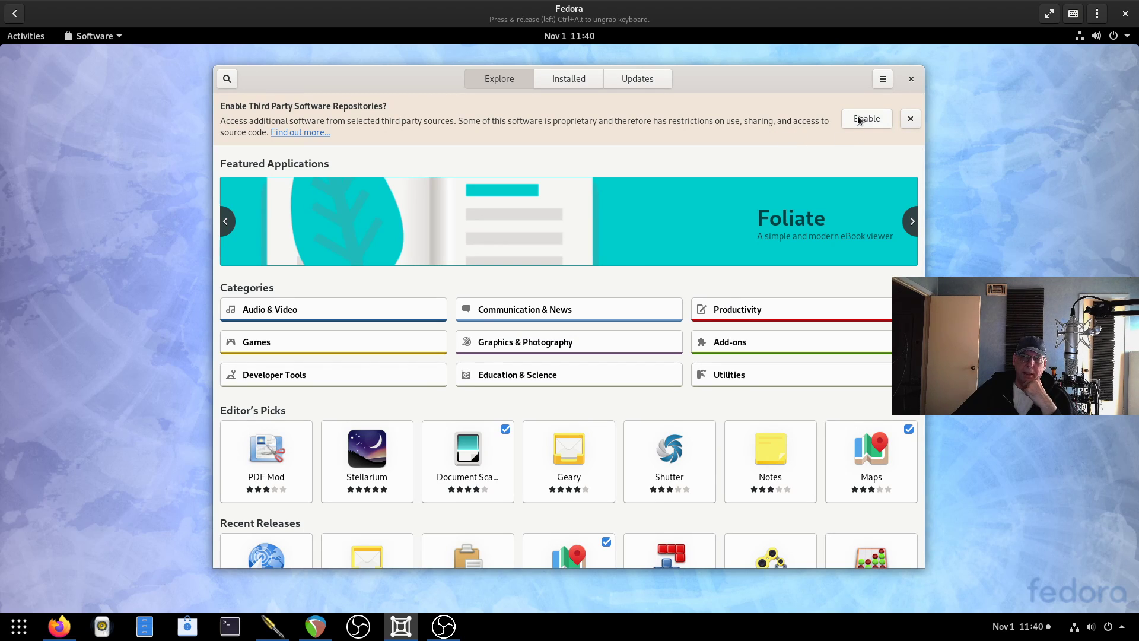
{"action": "left_click", "coordinate": [858, 119]}
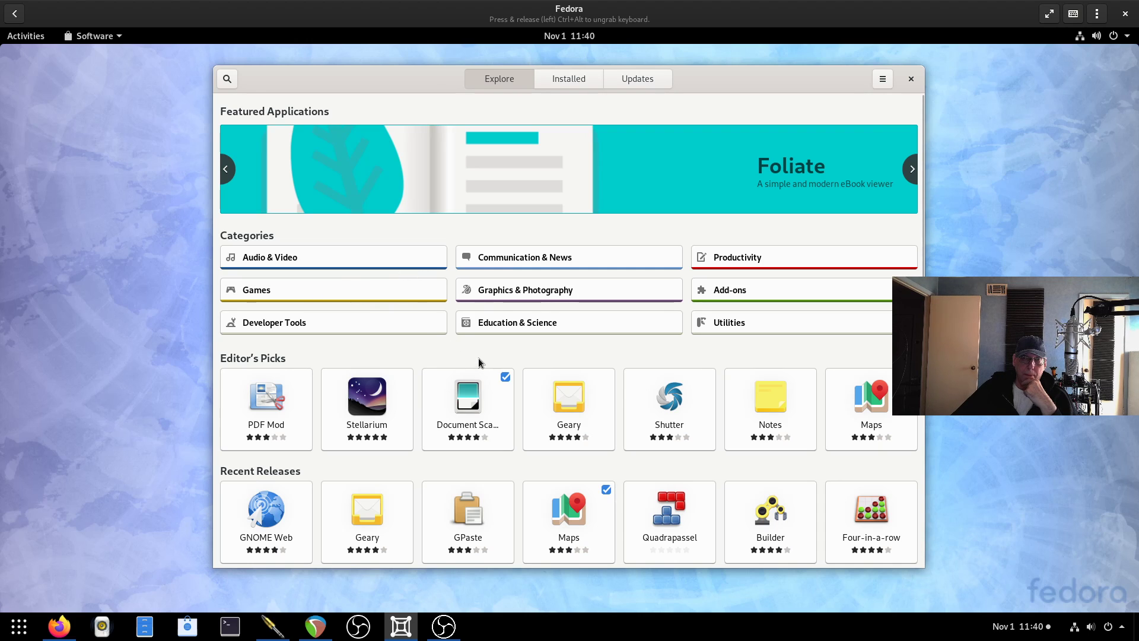
{"action": "left_click", "coordinate": [535, 290]}
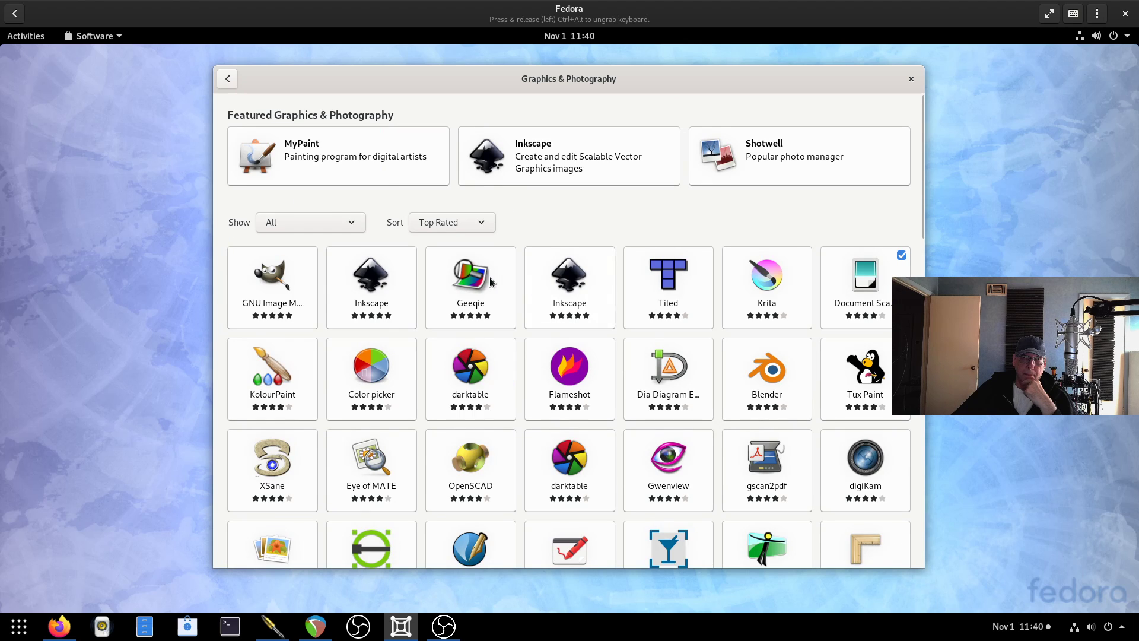
{"action": "left_click", "coordinate": [263, 294]}
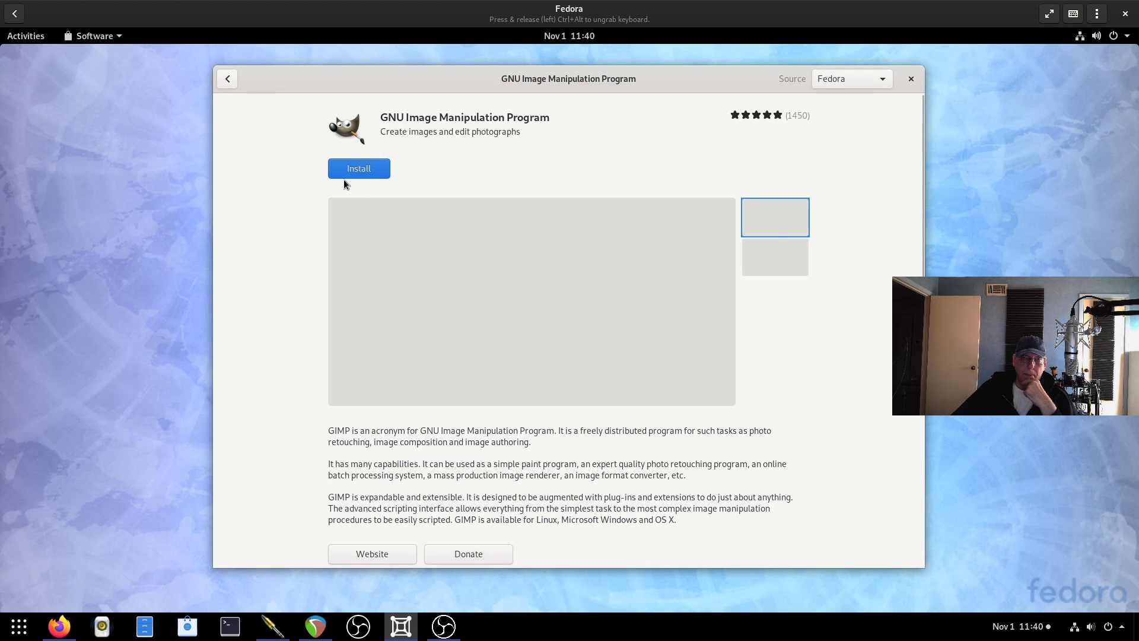
Install GNU Image Manipulation Program and wait until it is ready to launch.
{"action": "left_click", "coordinate": [357, 168]}
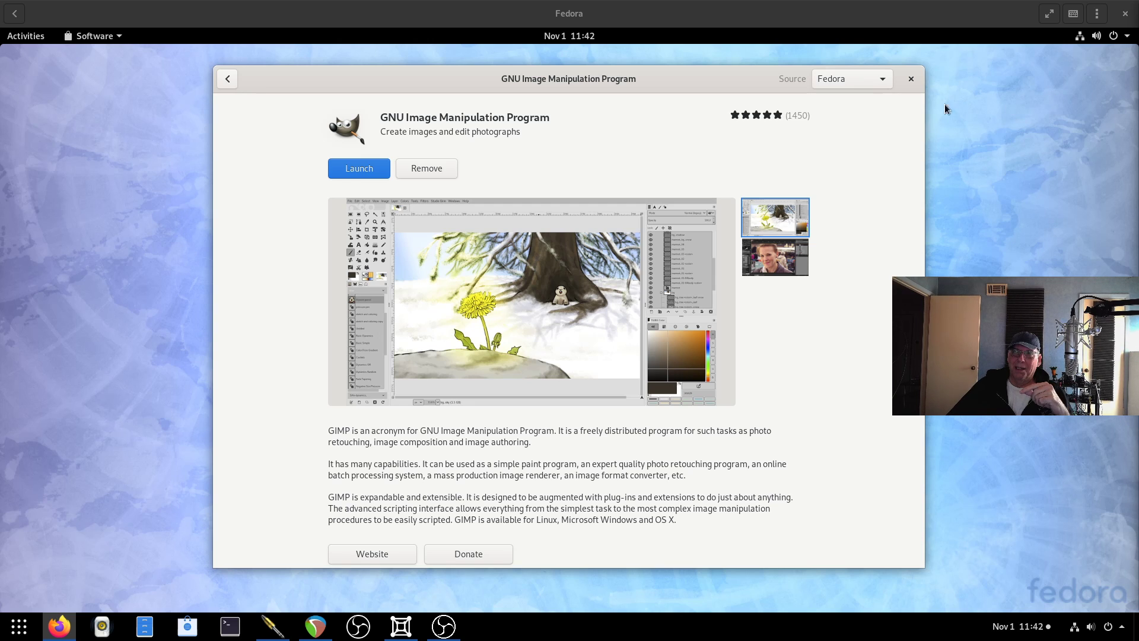
Close Software and start LibreOffice Impress with a blank presentation.
{"action": "left_click", "coordinate": [910, 79]}
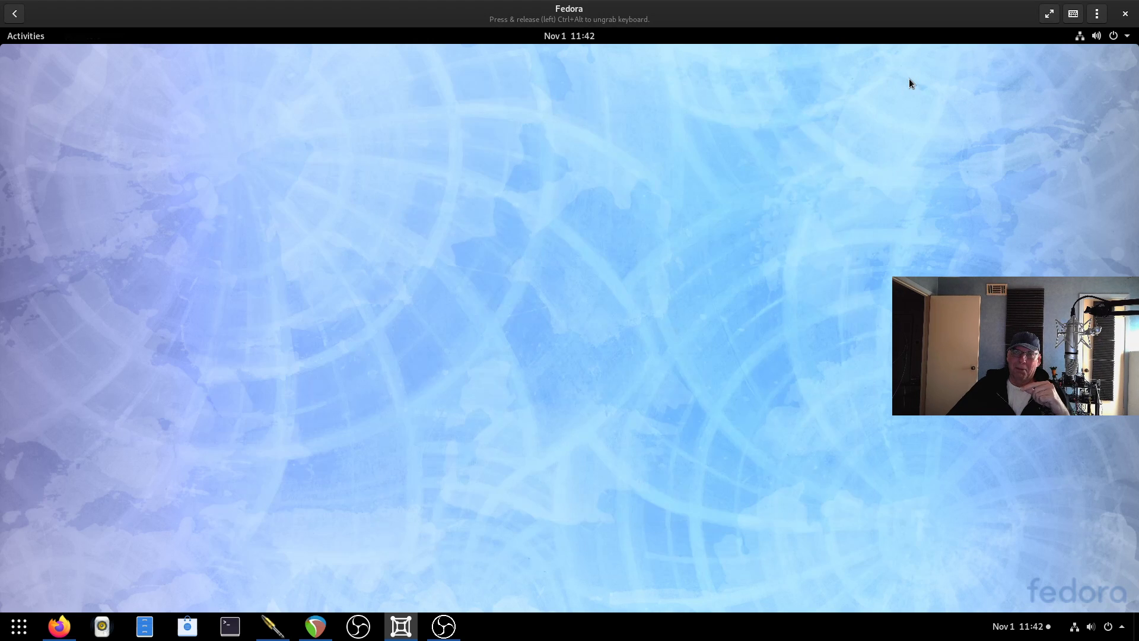
{"action": "left_click", "coordinate": [31, 37]}
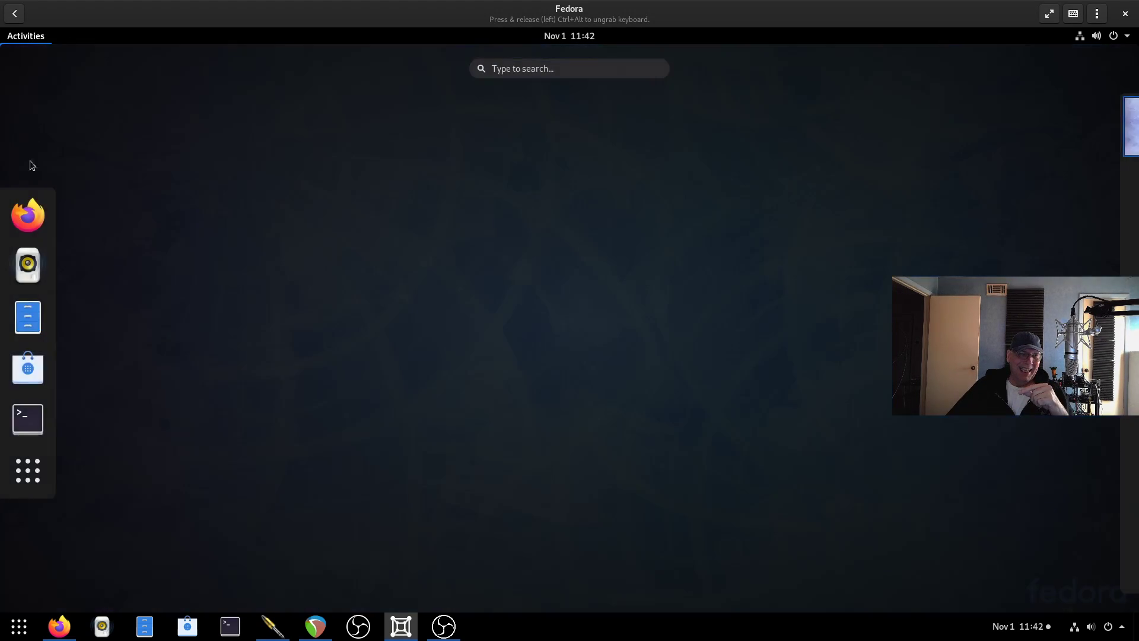
{"action": "left_click", "coordinate": [27, 470]}
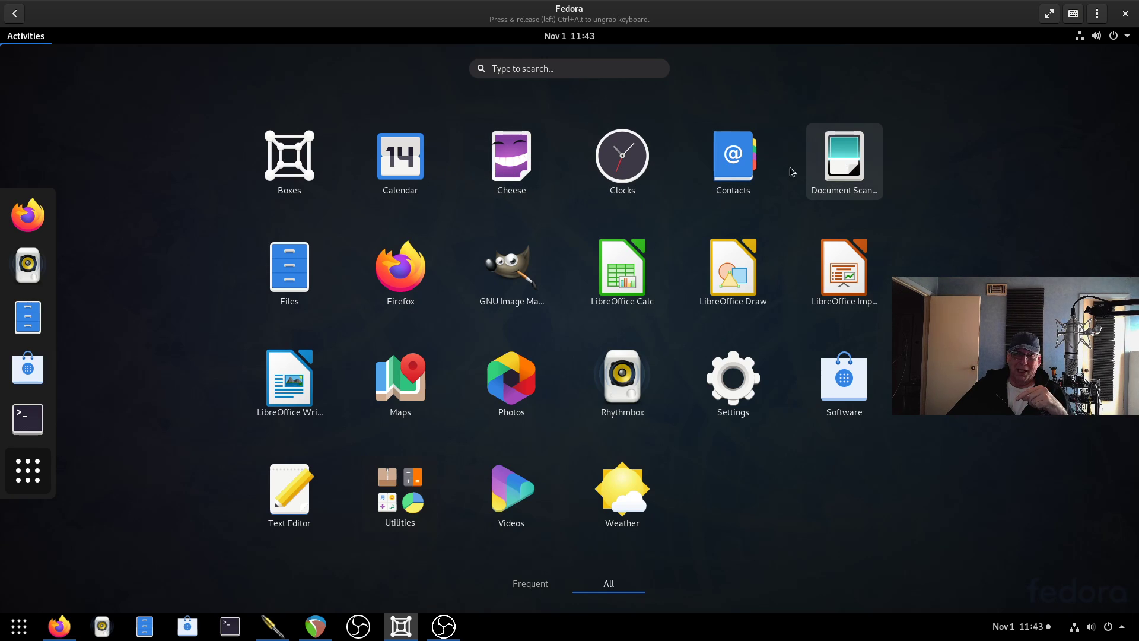
{"action": "left_click", "coordinate": [836, 272]}
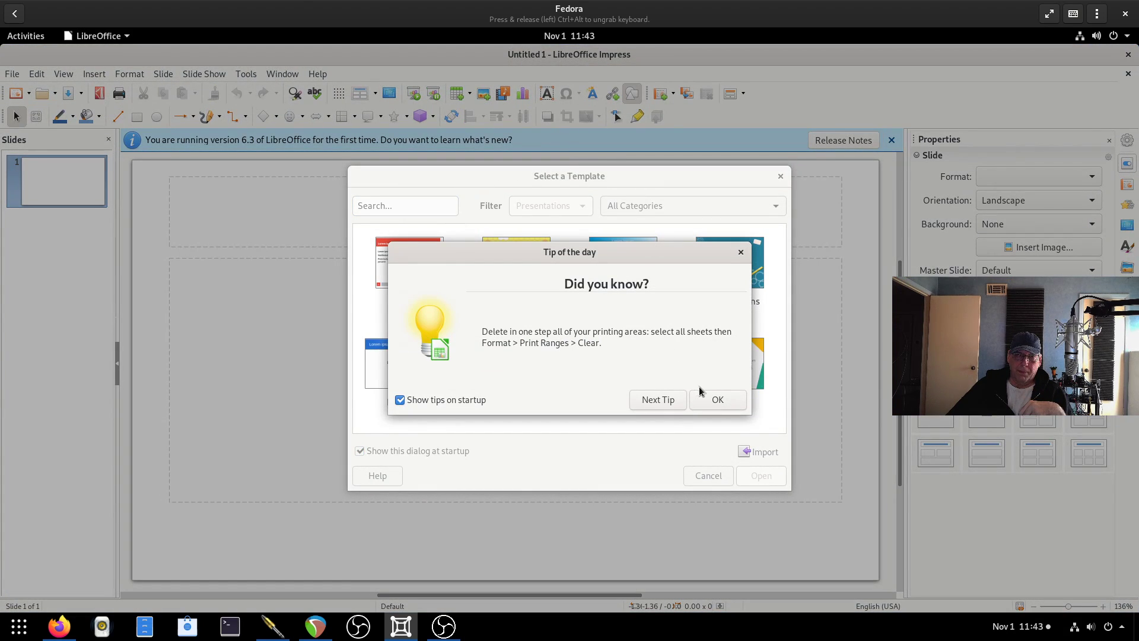
{"action": "left_click", "coordinate": [718, 400]}
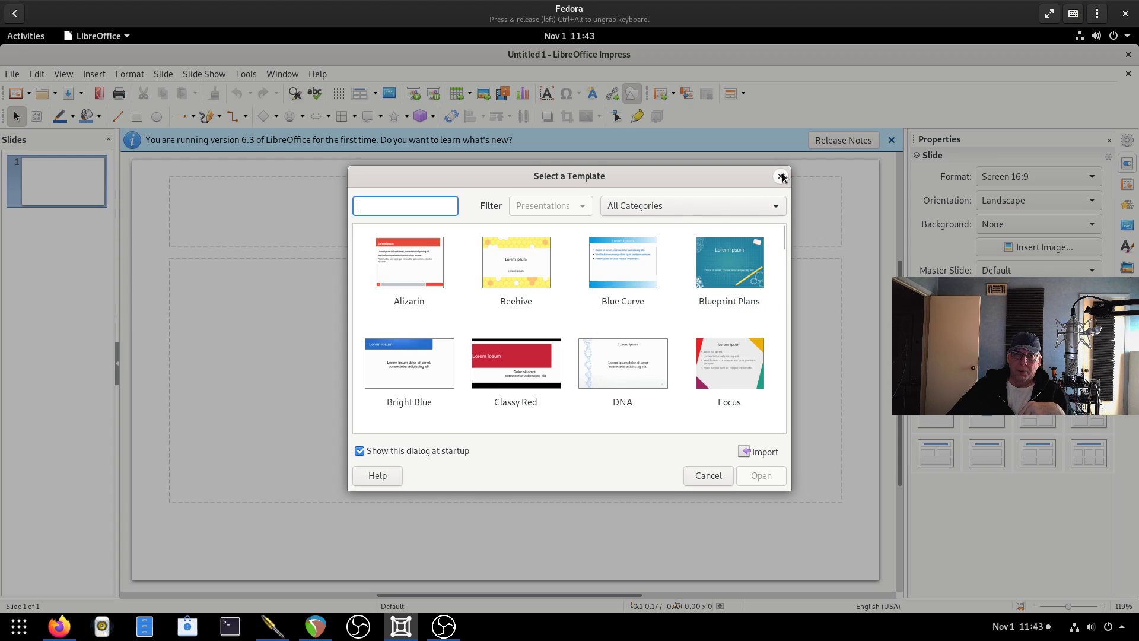
{"action": "left_click", "coordinate": [781, 176]}
Check the LibreOffice version (6.3.2.2) in the About box, then close it.
{"action": "left_click", "coordinate": [318, 74]}
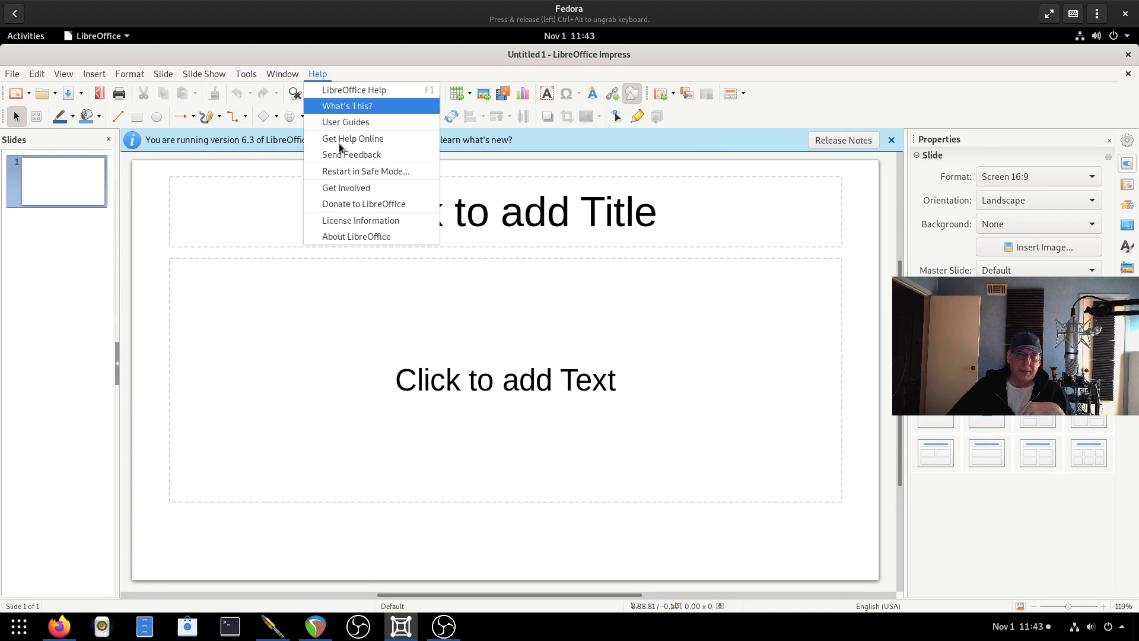
{"action": "left_click", "coordinate": [357, 237]}
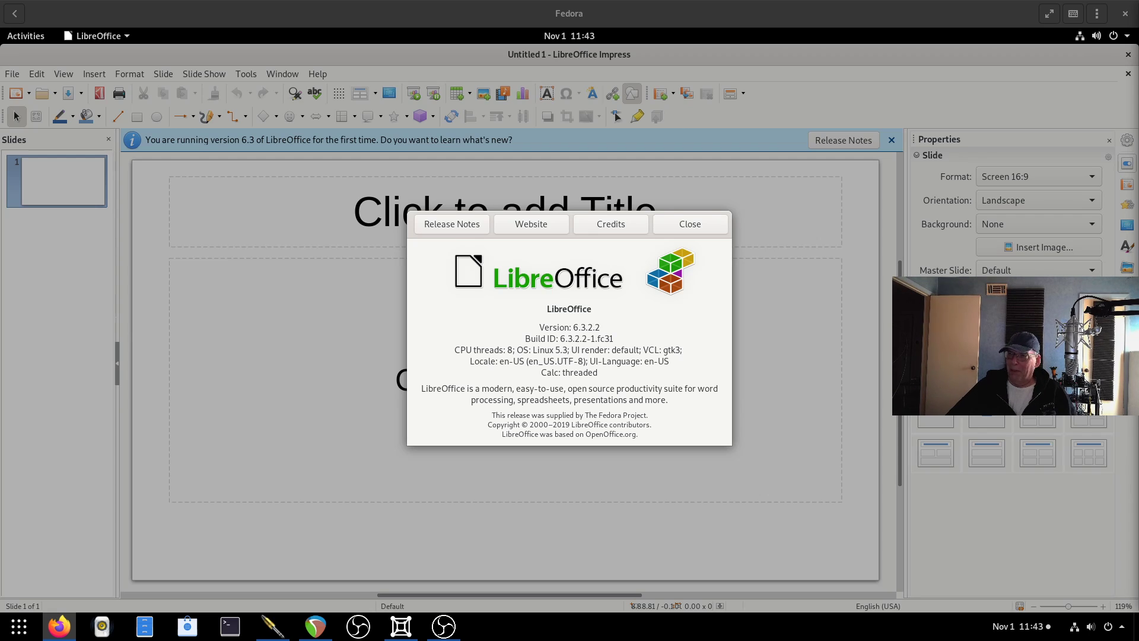
{"action": "left_click", "coordinate": [695, 227]}
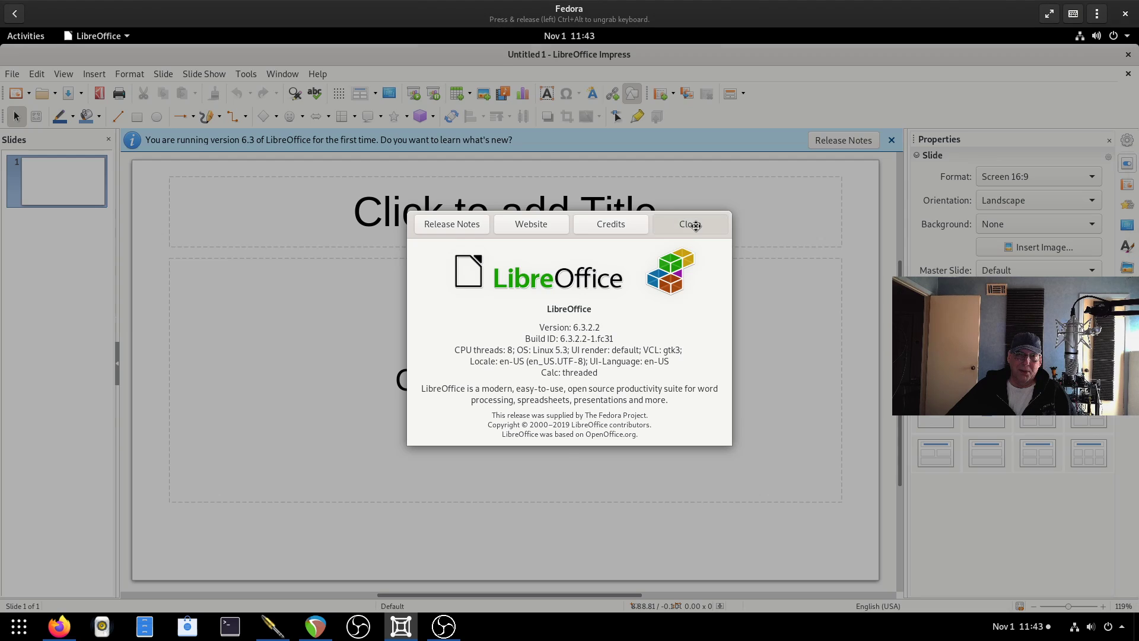
{"action": "left_click", "coordinate": [1128, 54]}
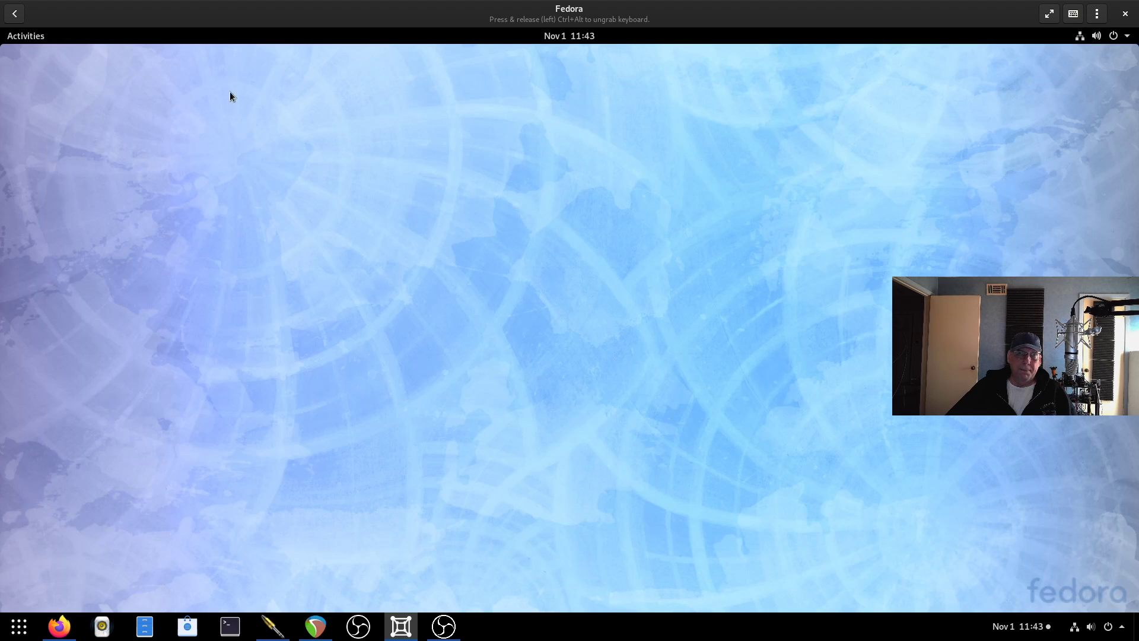
{"action": "left_click", "coordinate": [10, 41]}
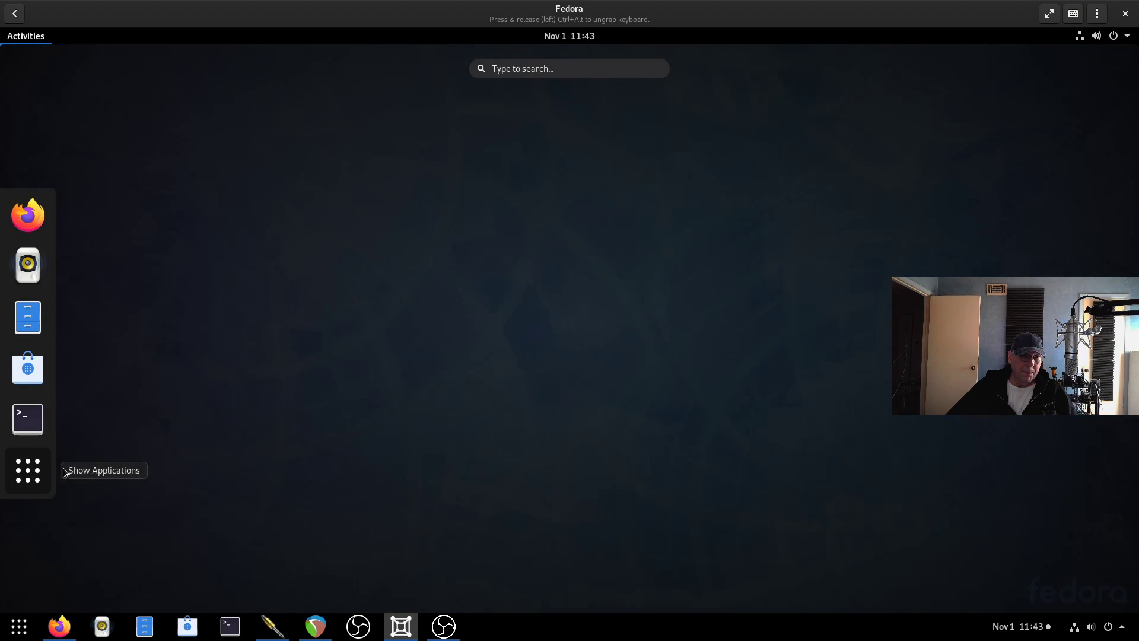
{"action": "left_click", "coordinate": [26, 470]}
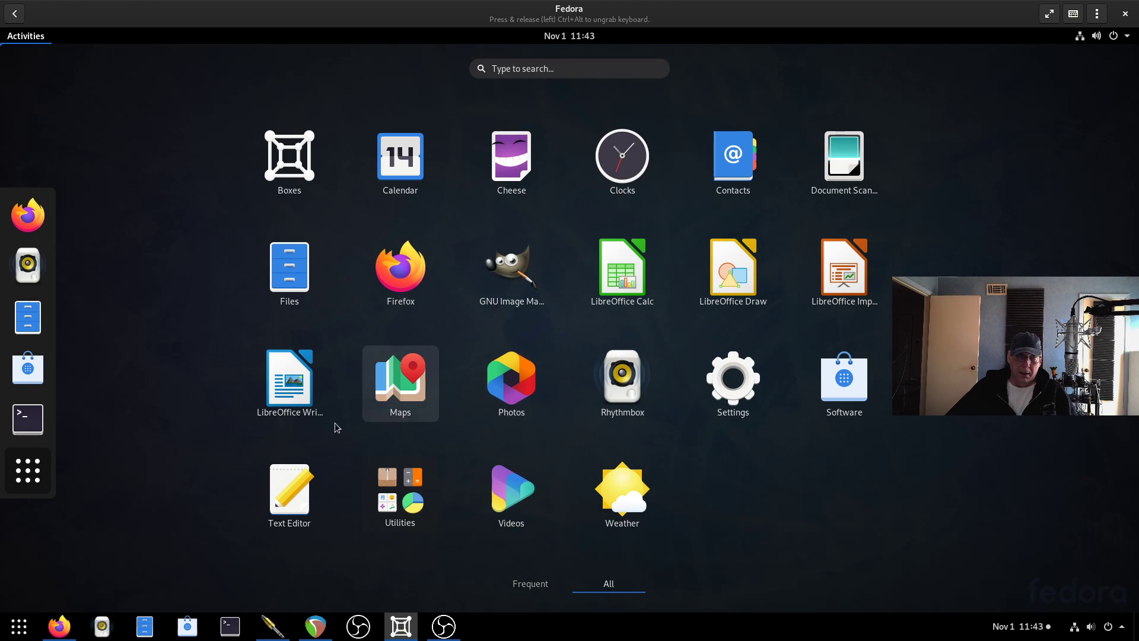
{"action": "left_click", "coordinate": [387, 505]}
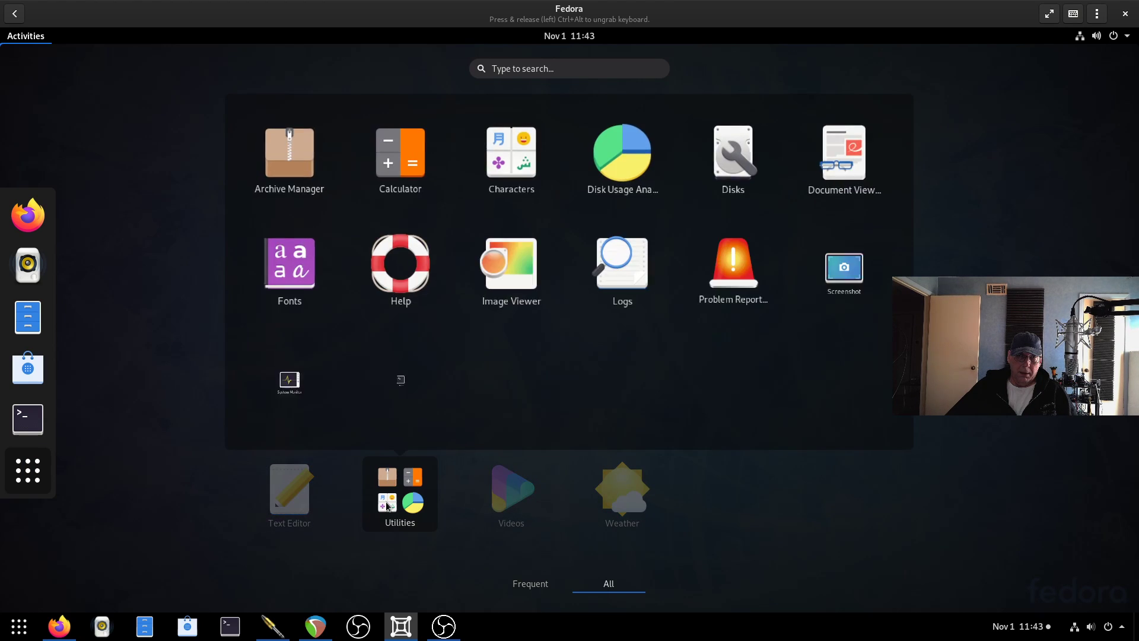
{"action": "left_click", "coordinate": [742, 272]}
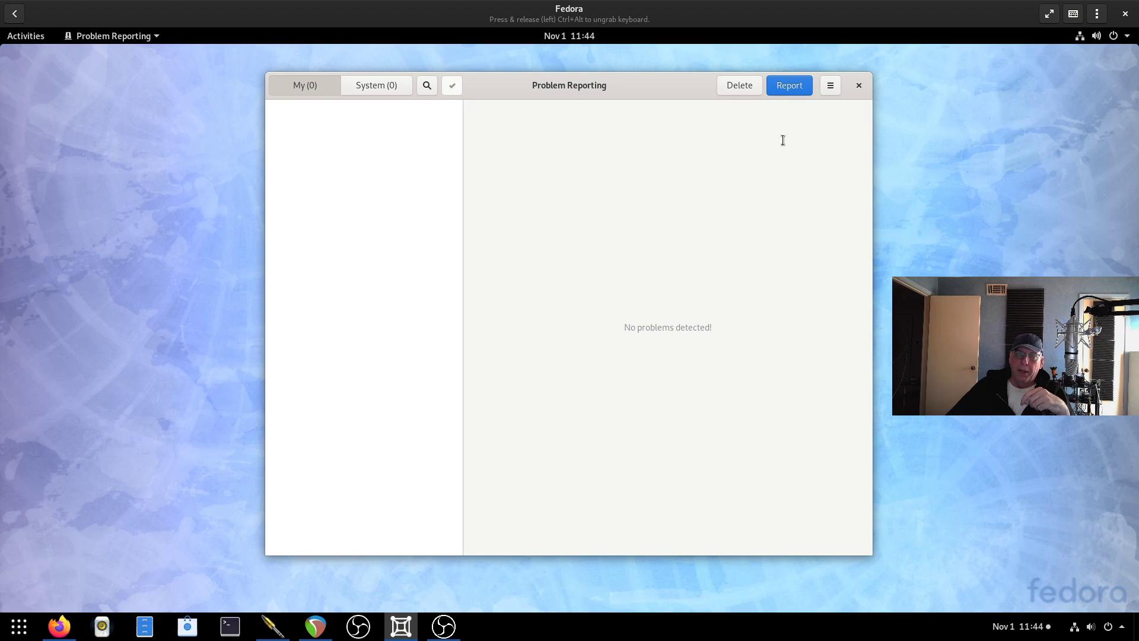
{"action": "left_click", "coordinate": [830, 86]}
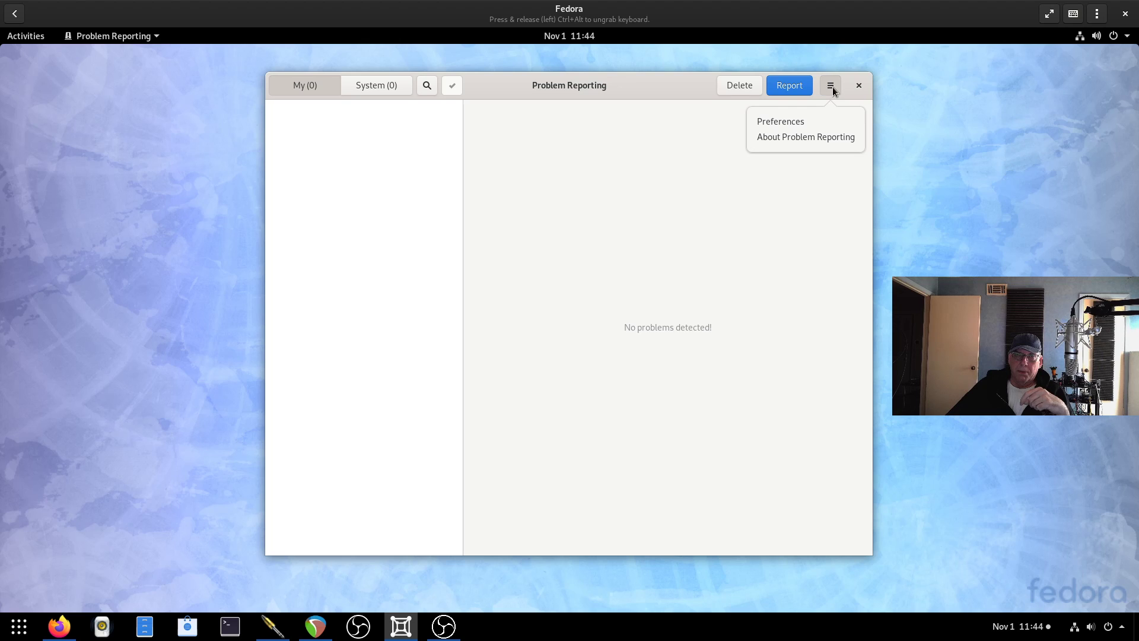
{"action": "left_click", "coordinate": [793, 124]}
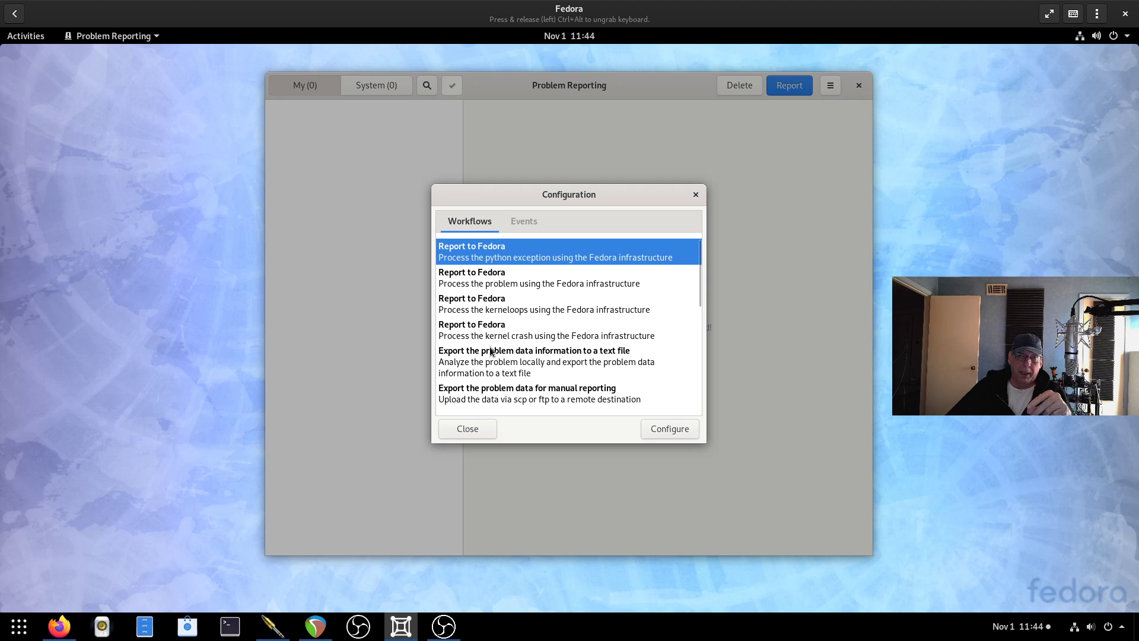
{"action": "scroll", "coordinate": [492, 344], "scroll_direction": "down", "scroll_amount": 2}
{"action": "scroll", "coordinate": [492, 347], "scroll_direction": "down", "scroll_amount": 6}
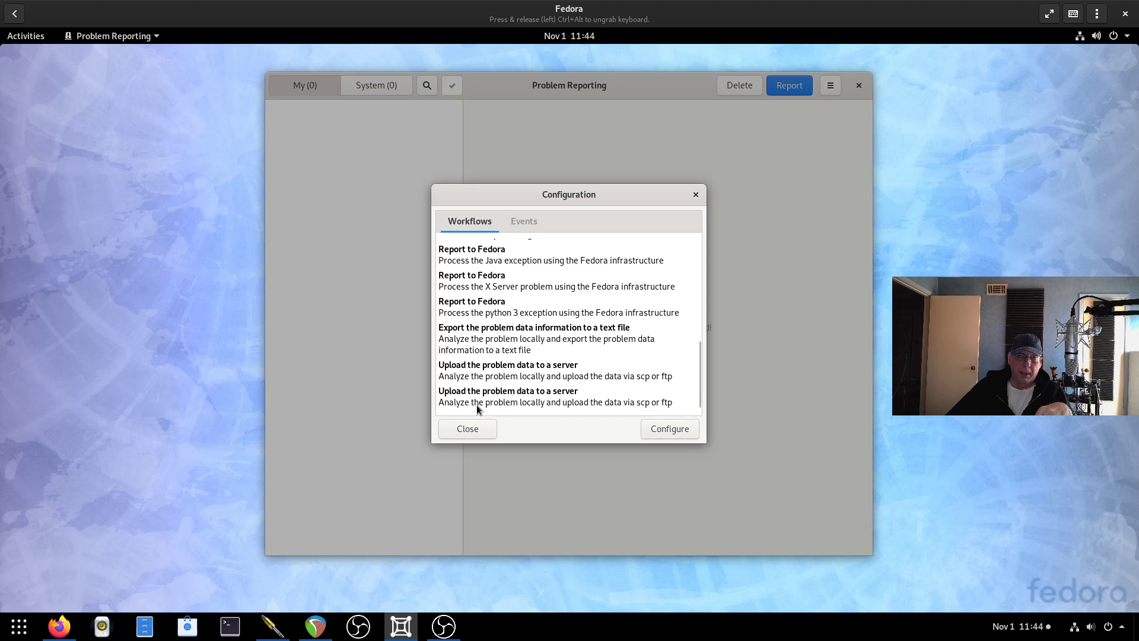
{"action": "left_click", "coordinate": [526, 222]}
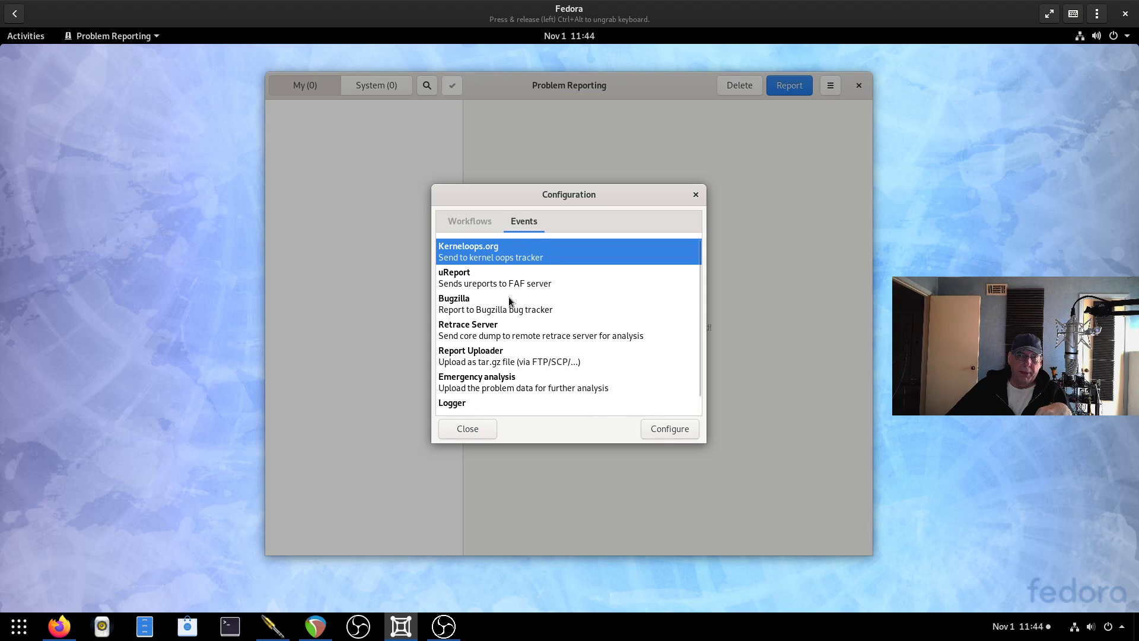
{"action": "scroll", "coordinate": [508, 309], "scroll_direction": "down", "scroll_amount": 1}
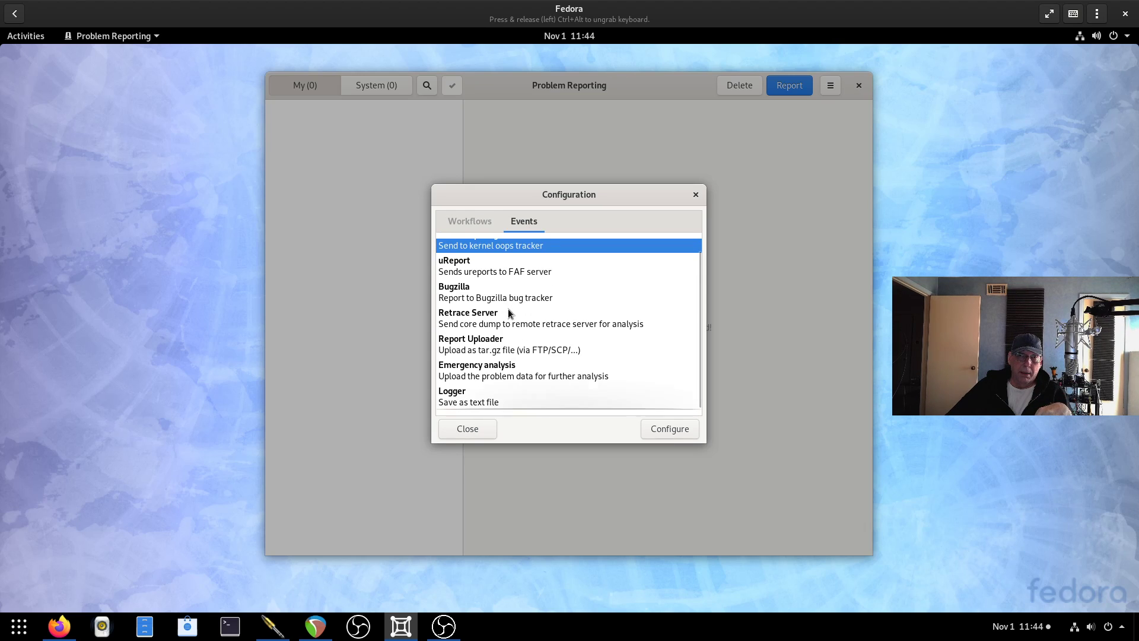
{"action": "left_click", "coordinate": [464, 429]}
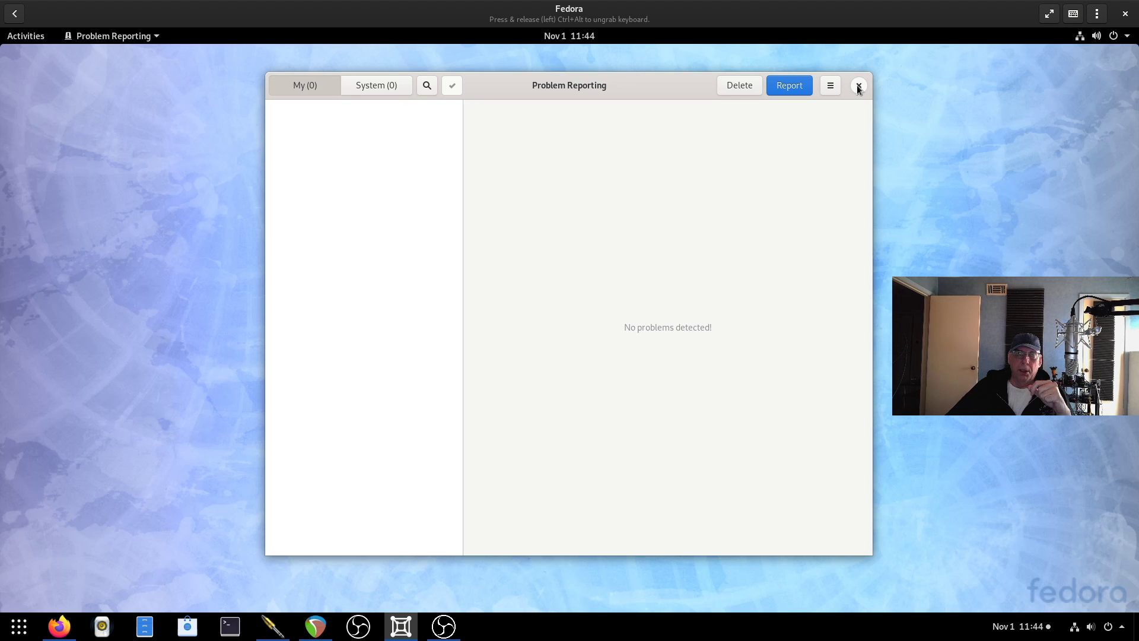
{"action": "left_click", "coordinate": [858, 86]}
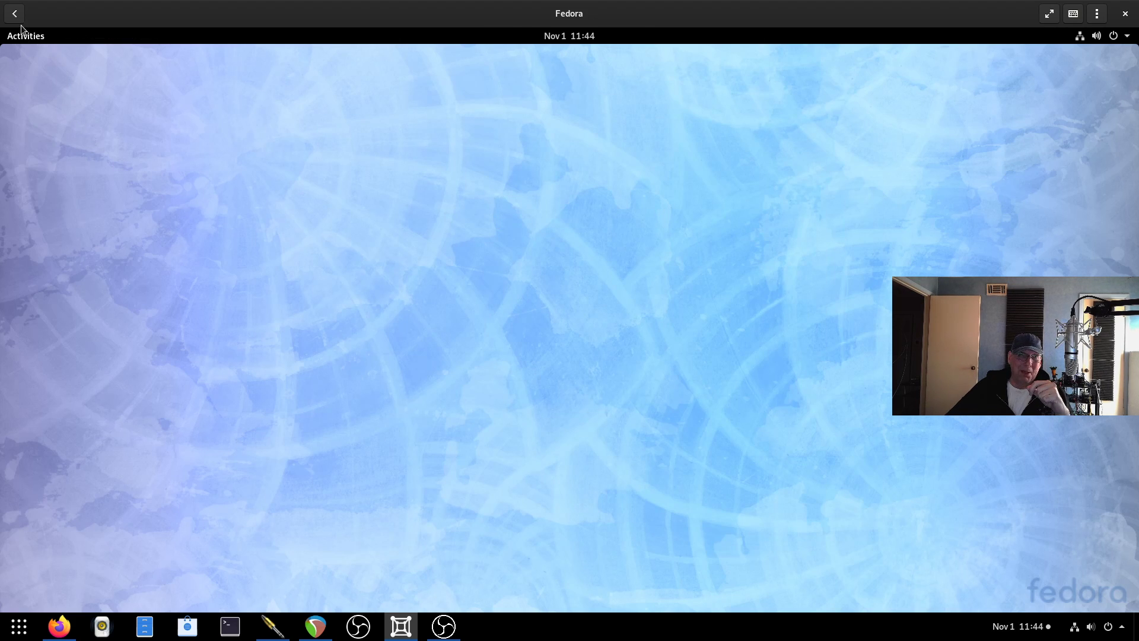
Launch Videos from the application grid and close its empty library.
{"action": "left_click", "coordinate": [37, 37]}
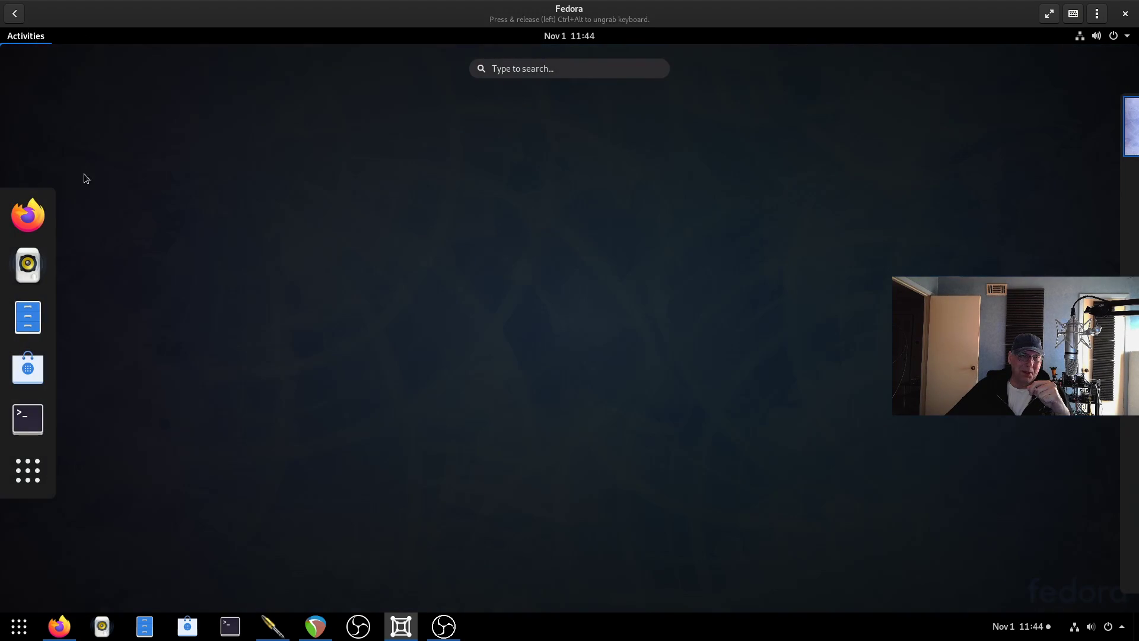
{"action": "left_click", "coordinate": [28, 470]}
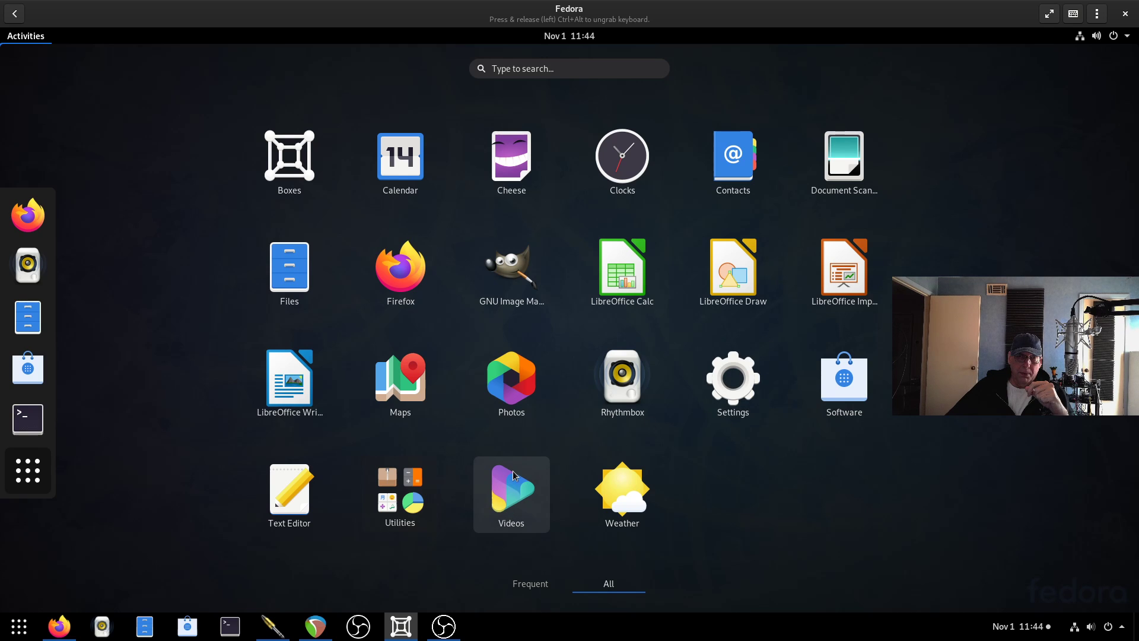
{"action": "left_click", "coordinate": [513, 501]}
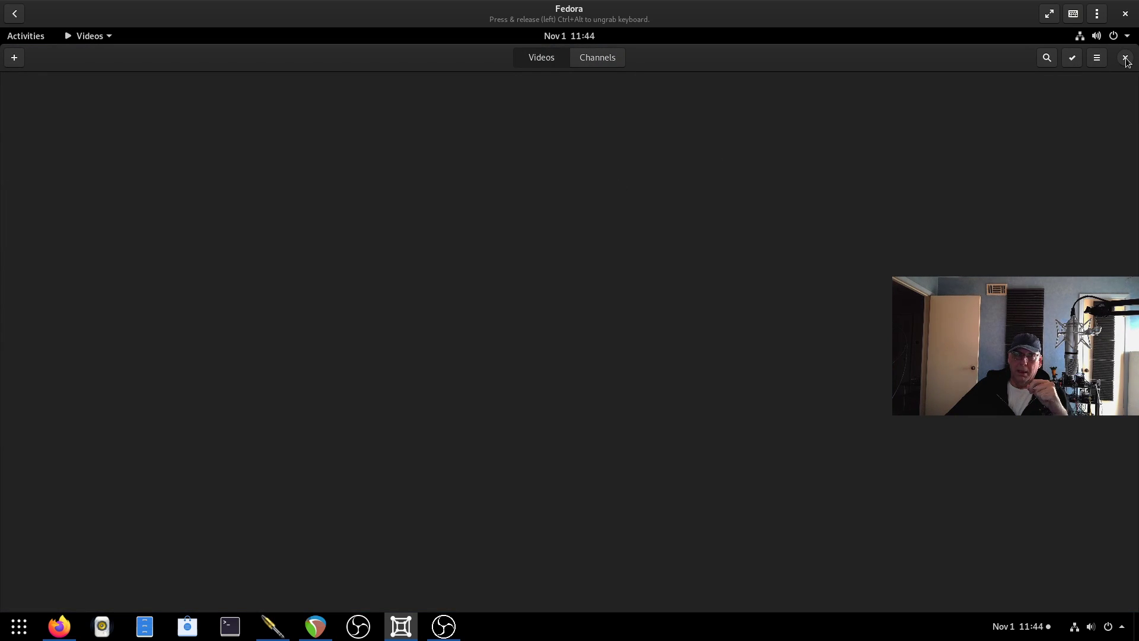
{"action": "left_click", "coordinate": [1125, 58]}
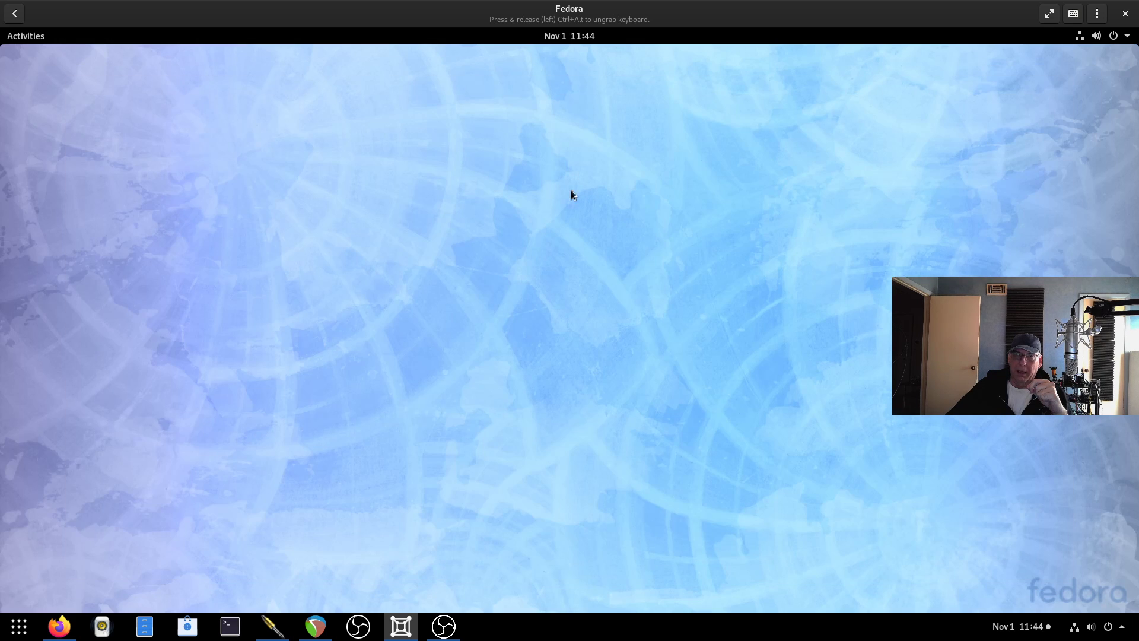
Open Display Settings from the desktop context menu, close them, and reopen the menu.
{"action": "right_click", "coordinate": [558, 191]}
{"action": "left_click", "coordinate": [595, 245]}
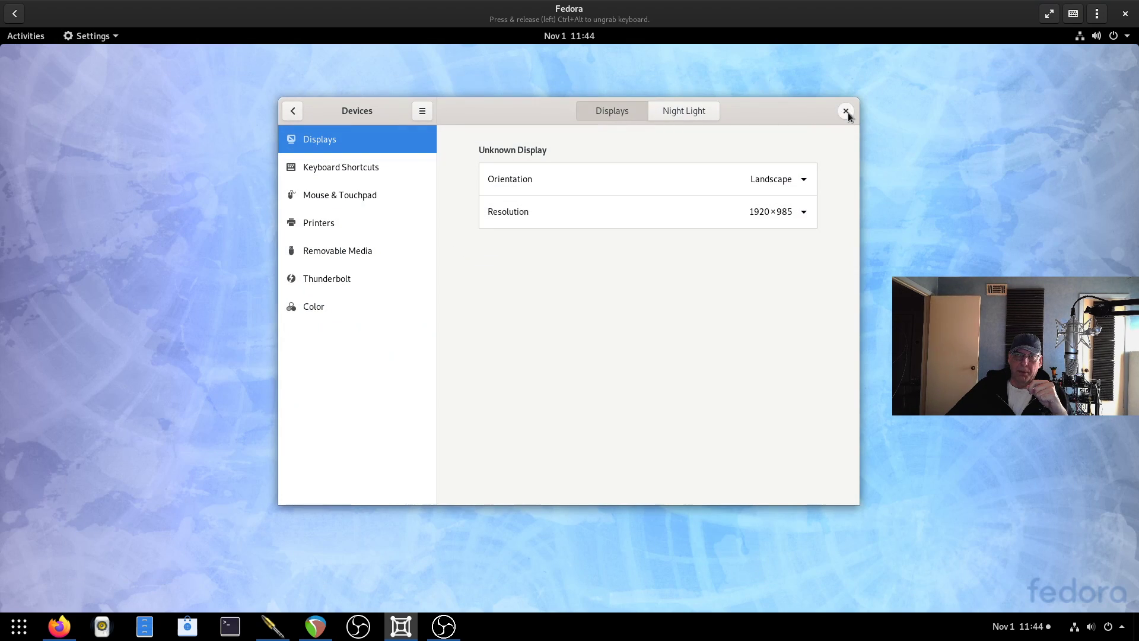
{"action": "left_click", "coordinate": [846, 111]}
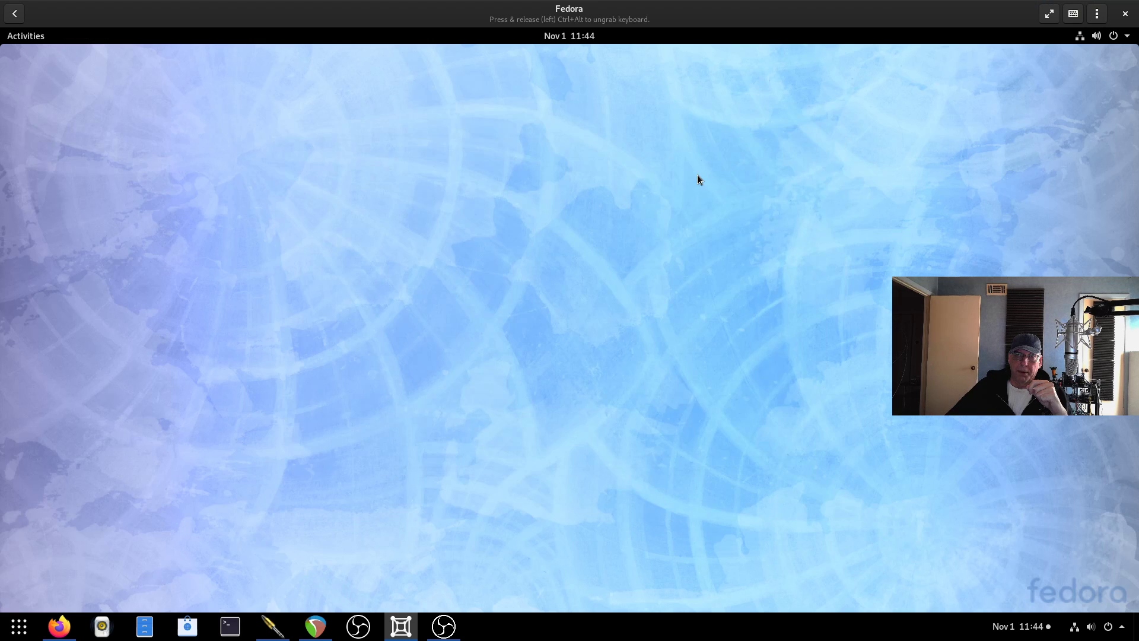
{"action": "right_click", "coordinate": [697, 175]}
Via Change Background, apply the blue hexagon image as the desktop background, then close Settings.
{"action": "left_click", "coordinate": [715, 199]}
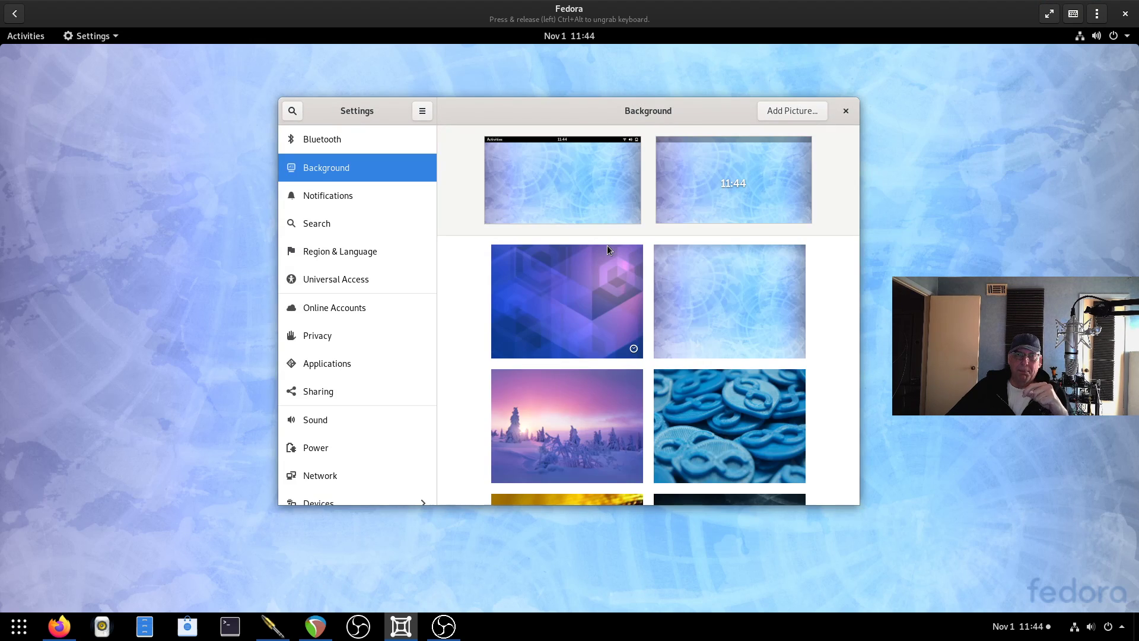
{"action": "scroll", "coordinate": [596, 303], "scroll_direction": "down", "scroll_amount": 1}
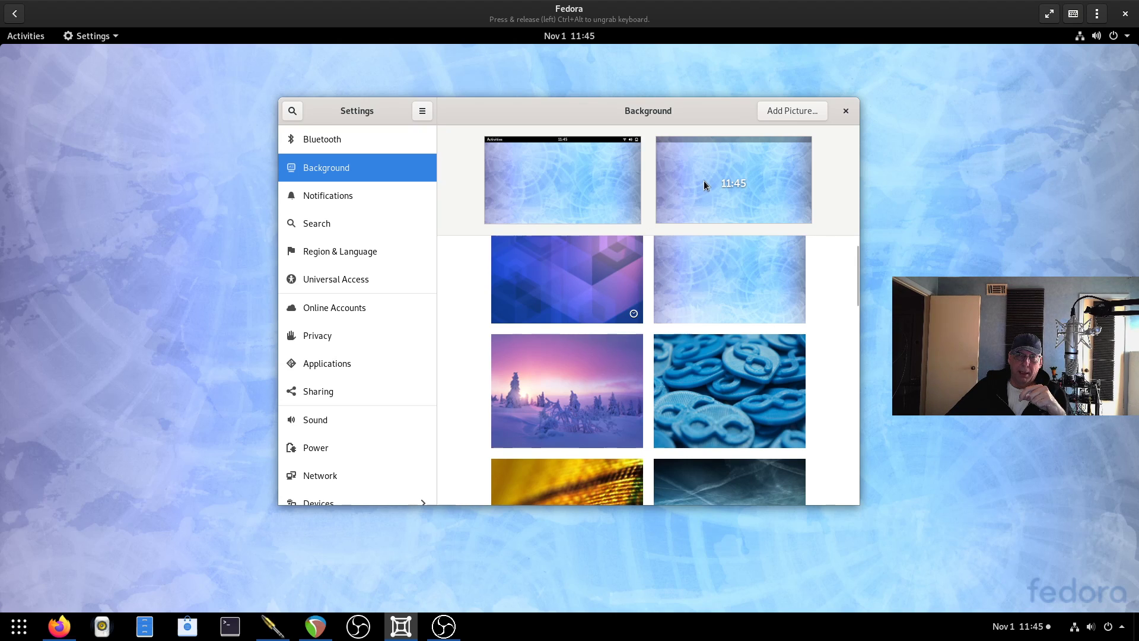
{"action": "left_click", "coordinate": [570, 255]}
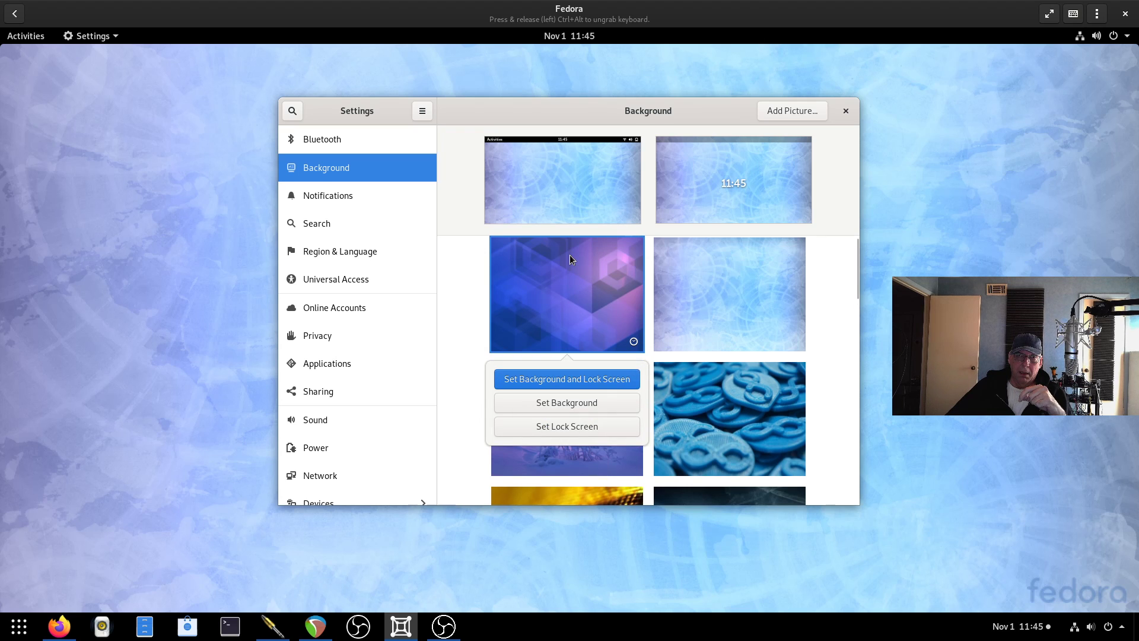
{"action": "left_click", "coordinate": [542, 404]}
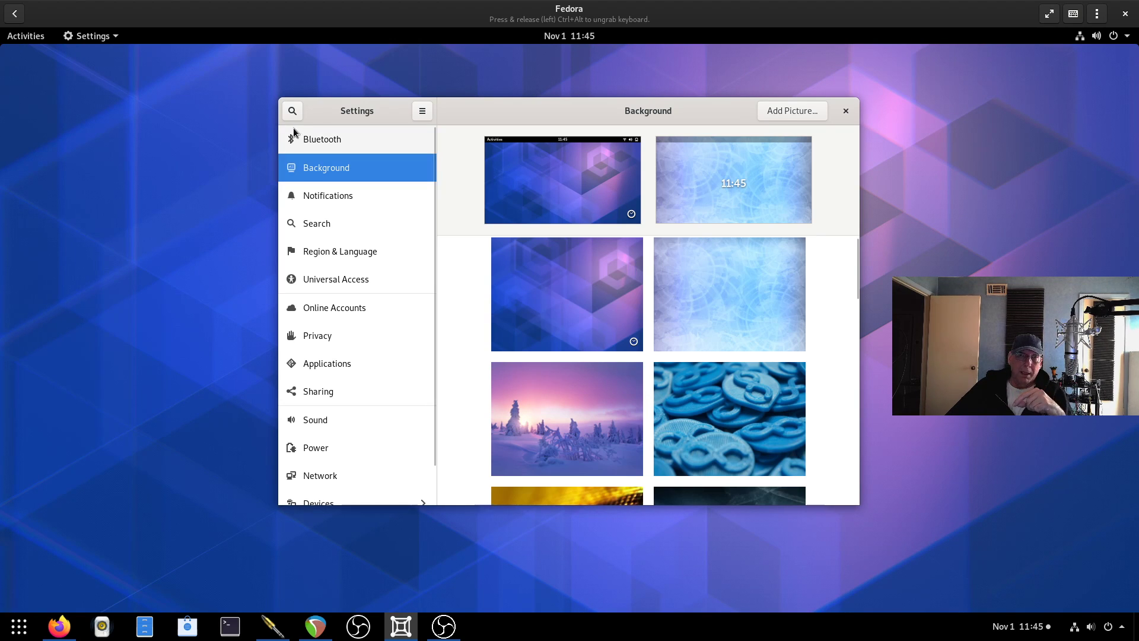
{"action": "left_click", "coordinate": [845, 112]}
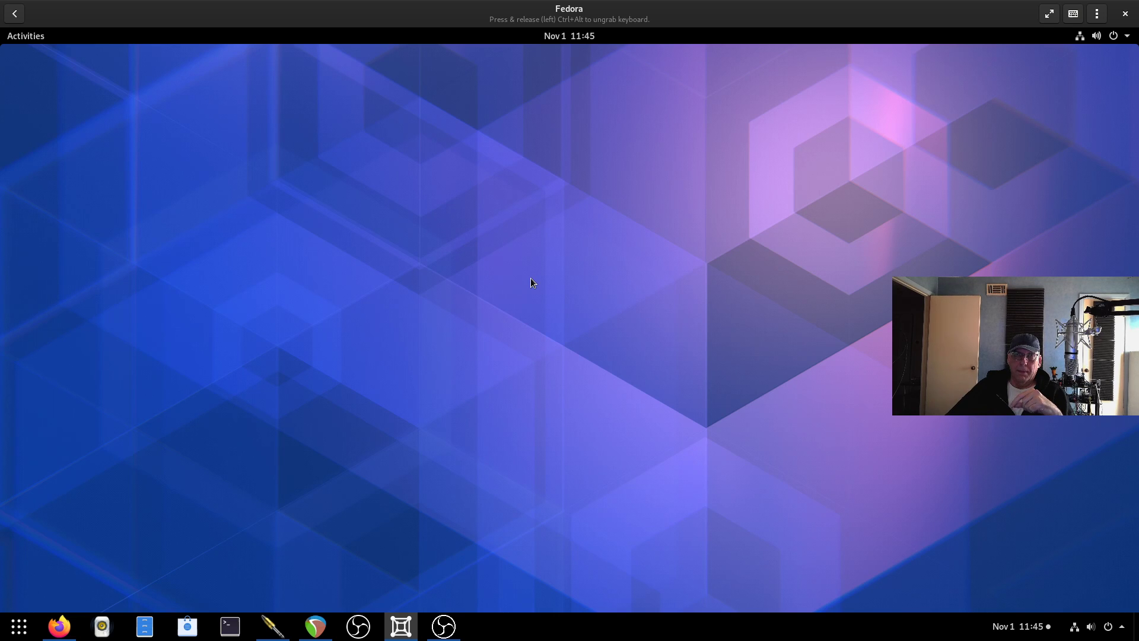
{"action": "key", "text": "ctrl+alt"}
{"action": "key", "text": "alt+Tab"}
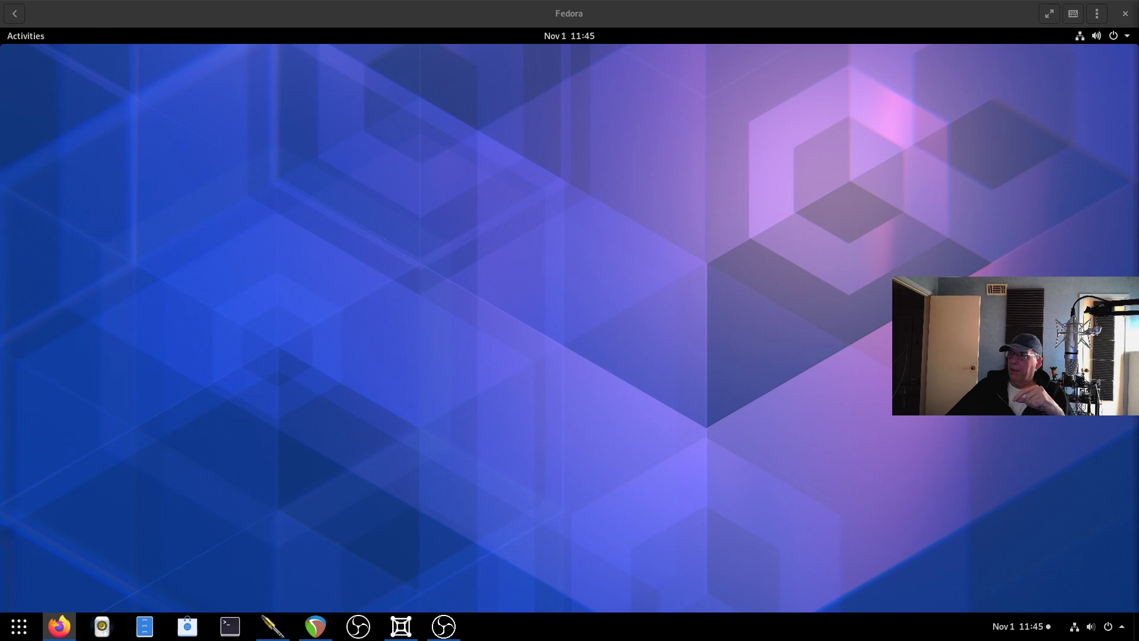
{"action": "key", "text": "alt+Tab"}
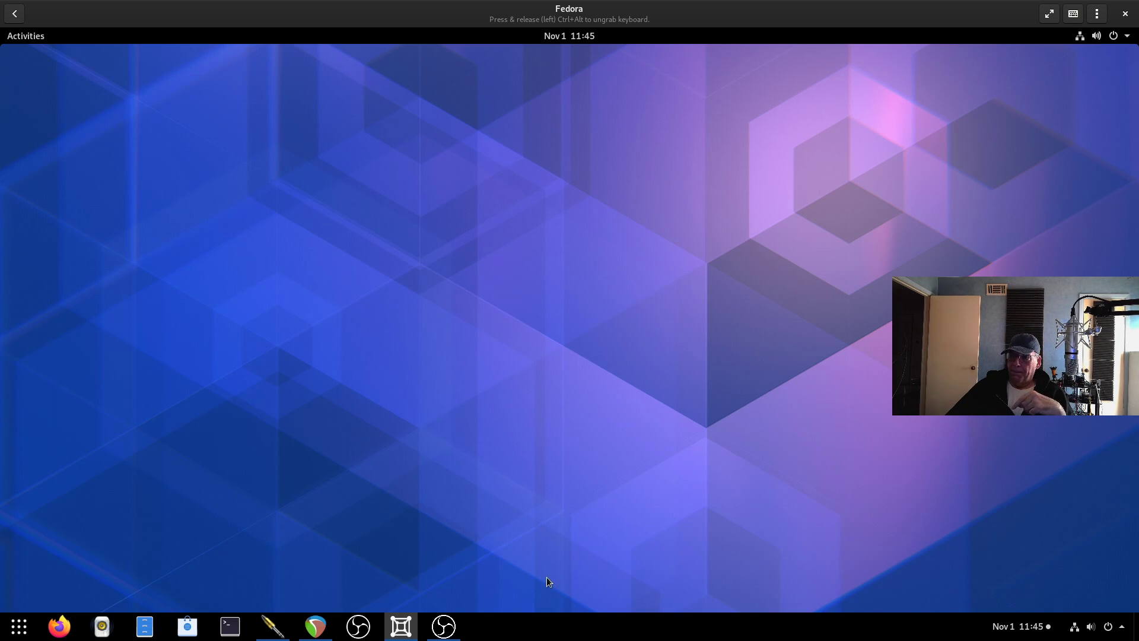
{"action": "key", "text": "ctrl+alt"}
{"action": "key", "text": "alt+Tab"}
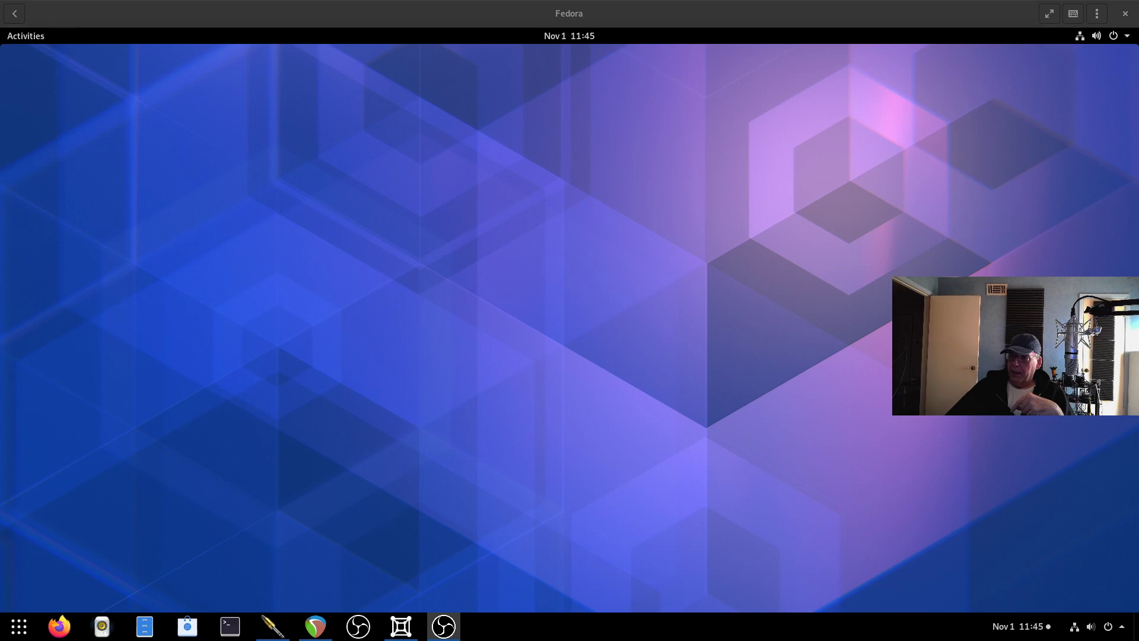